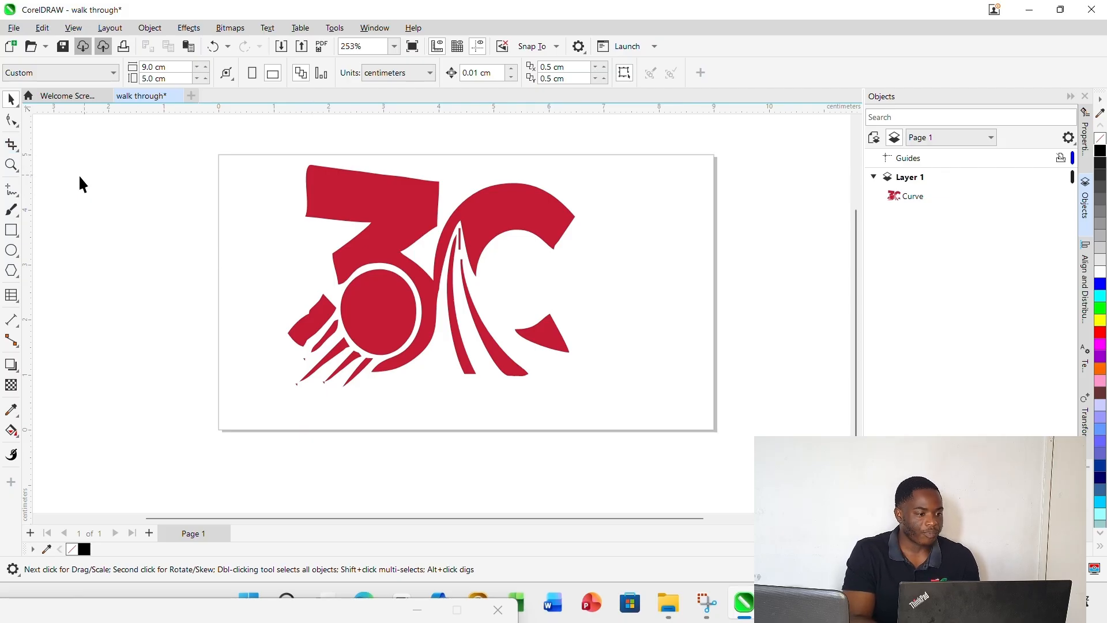
Draw a crop area on the 3C logo, reduce it to about 1.44 by 1.56 cm and move it over the circle
{"action": "left_click", "coordinate": [13, 149]}
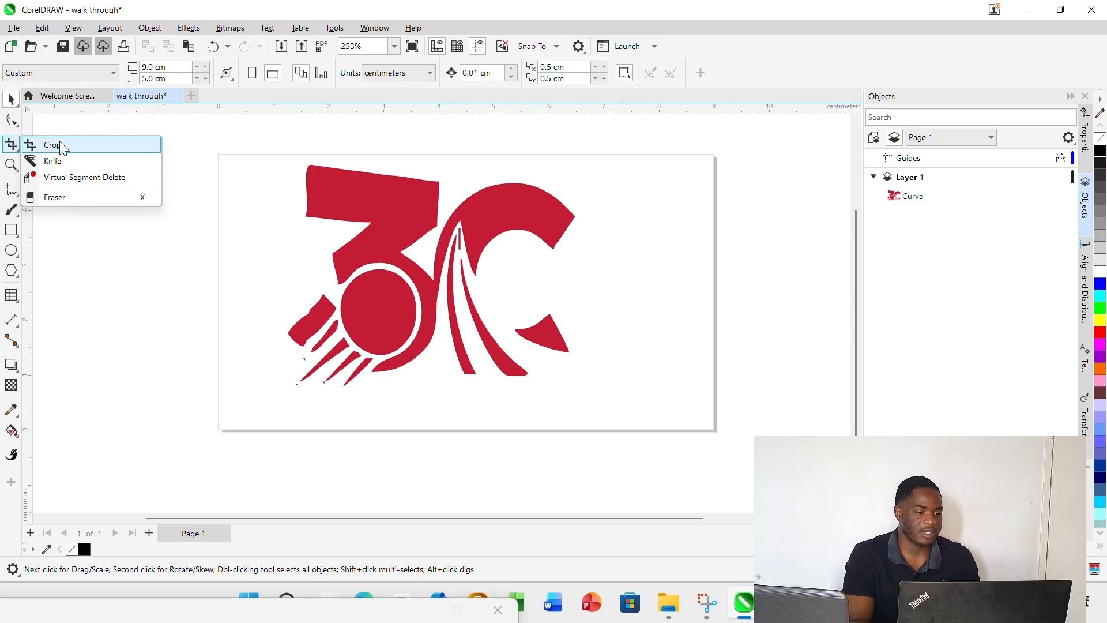
{"action": "left_click", "coordinate": [203, 255]}
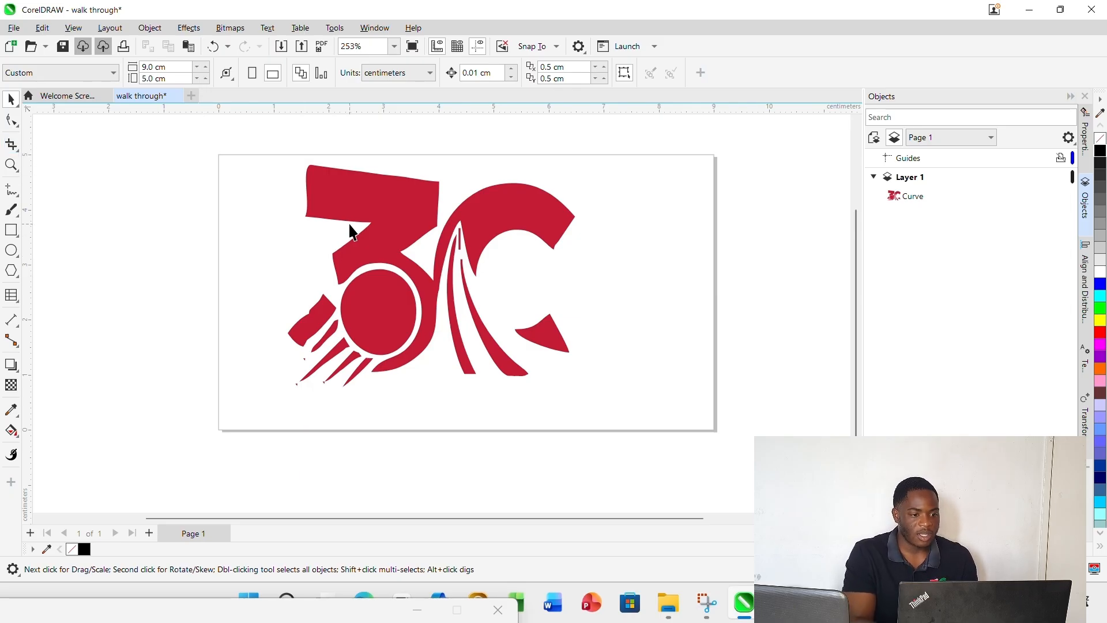
{"action": "left_click", "coordinate": [398, 222]}
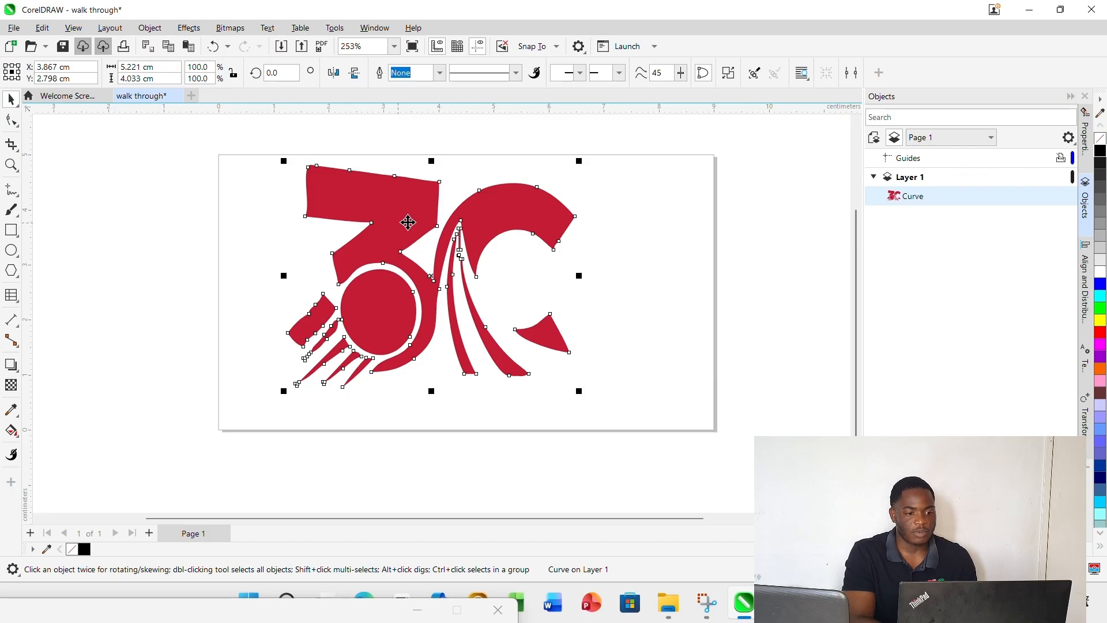
{"action": "left_click", "coordinate": [10, 144]}
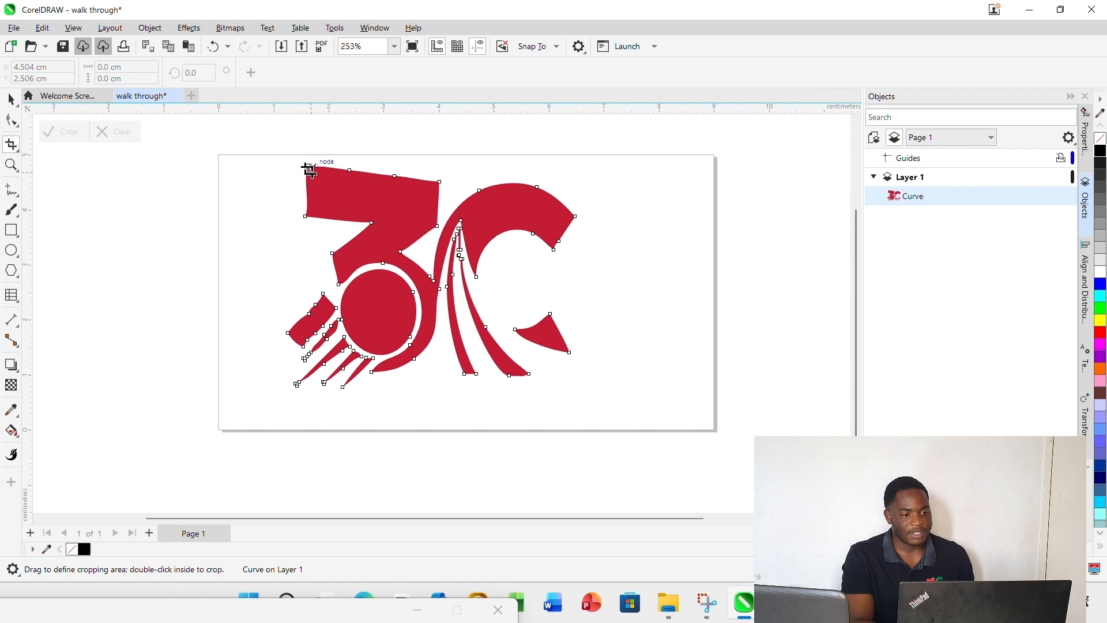
{"action": "left_click_drag", "start_coordinate": [308, 167], "coordinate": [485, 360]}
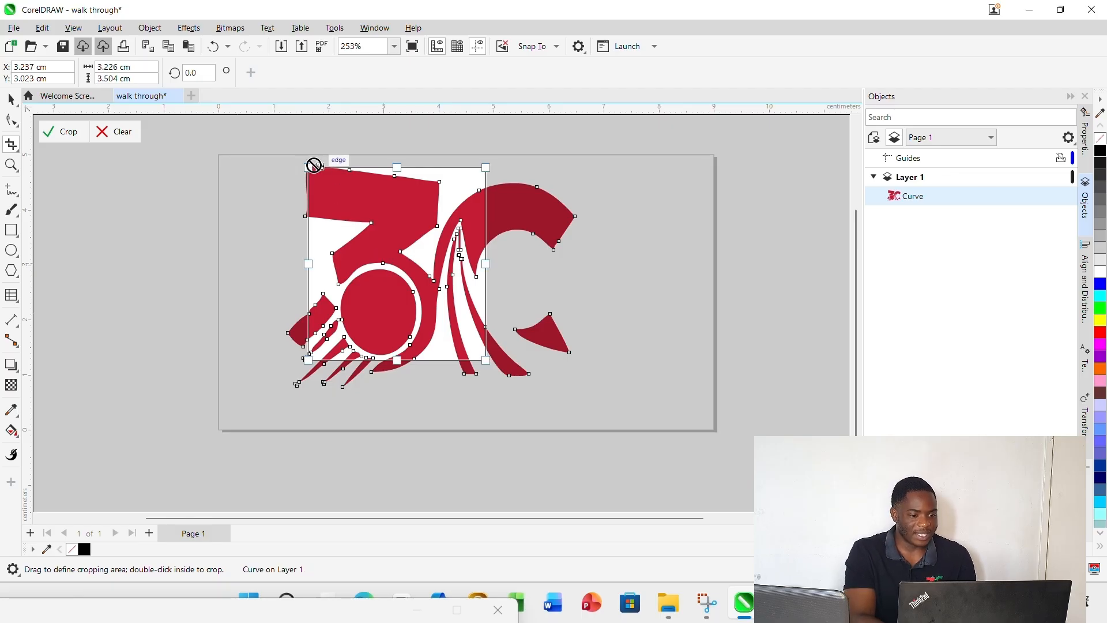
{"action": "left_click_drag", "start_coordinate": [307, 166], "coordinate": [313, 274]}
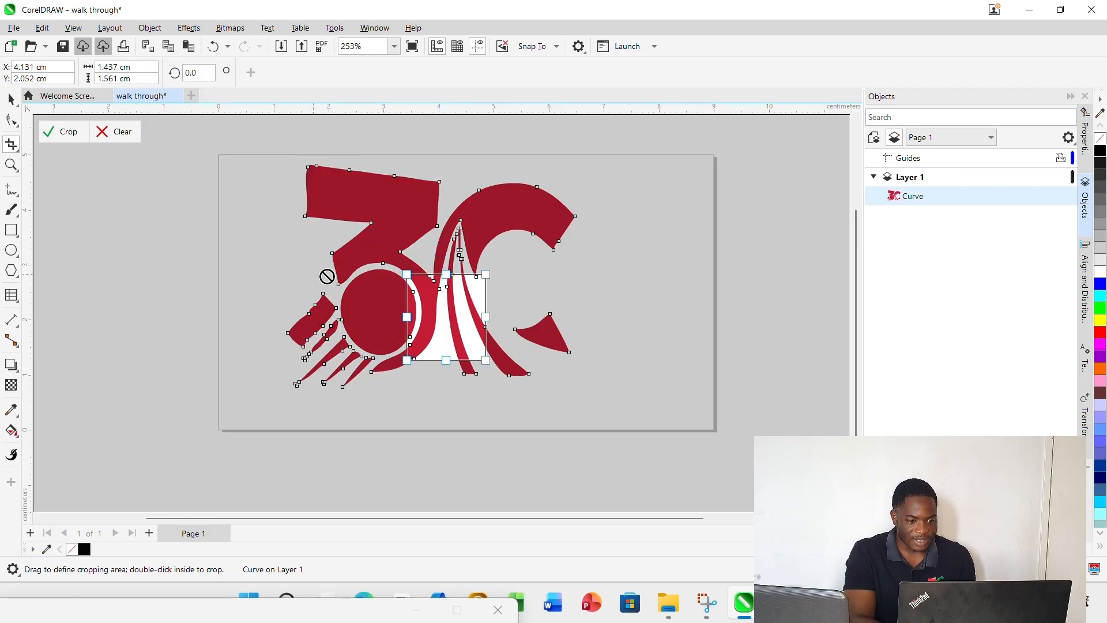
{"action": "left_click_drag", "start_coordinate": [444, 314], "coordinate": [389, 311]}
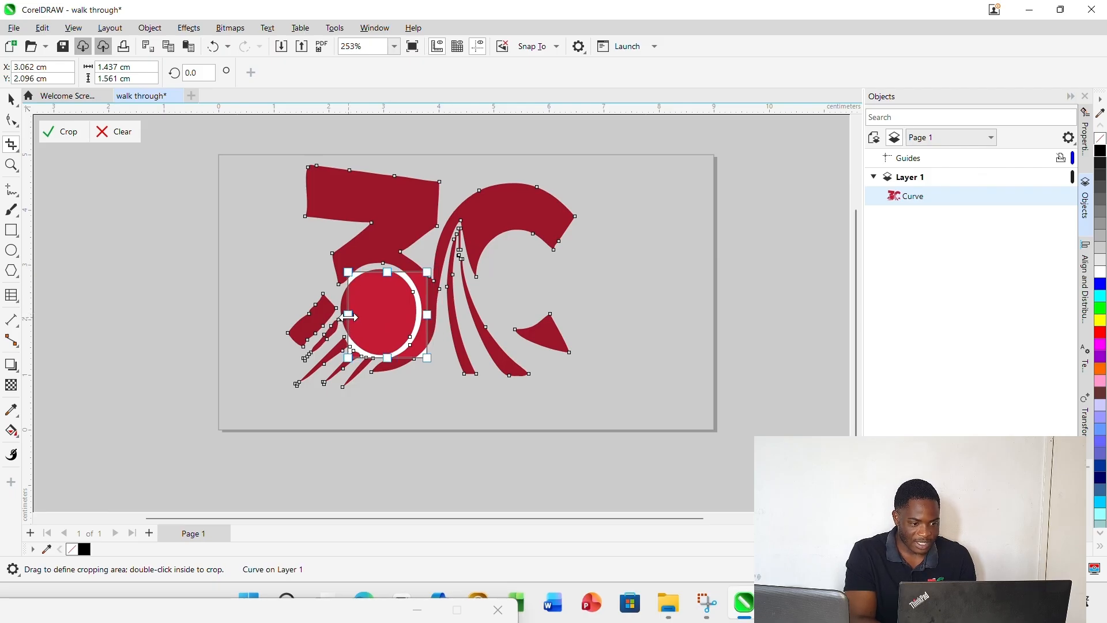
Fit the crop area around the logo's circle at about 1.59 by 1.81 cm and crop the artwork to it
{"action": "left_click_drag", "start_coordinate": [348, 317], "coordinate": [330, 316]}
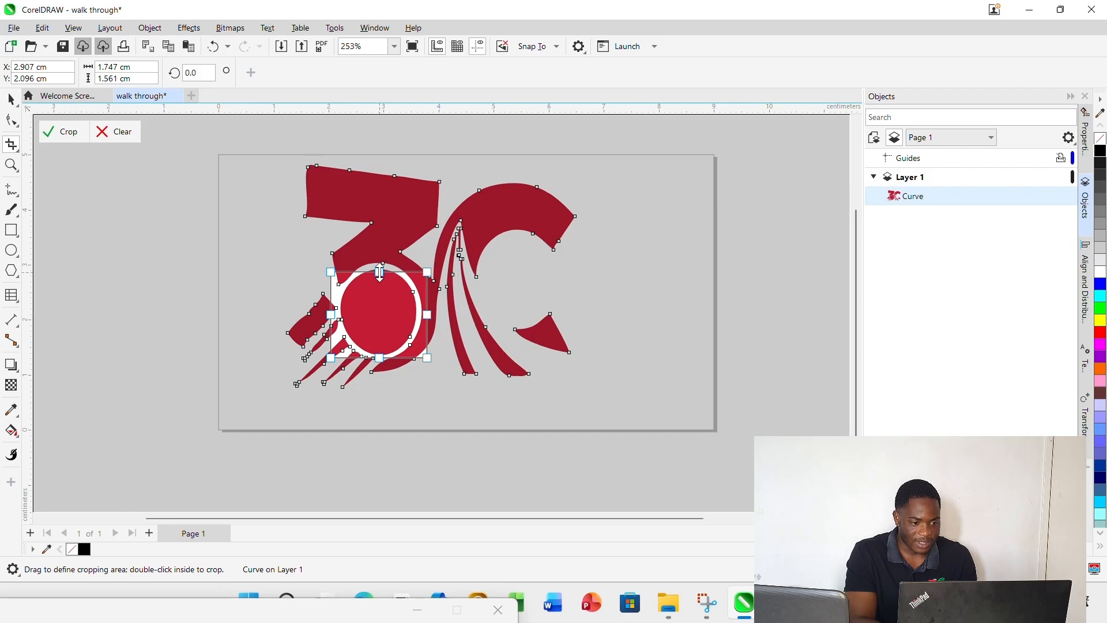
{"action": "left_click_drag", "start_coordinate": [379, 271], "coordinate": [380, 268]}
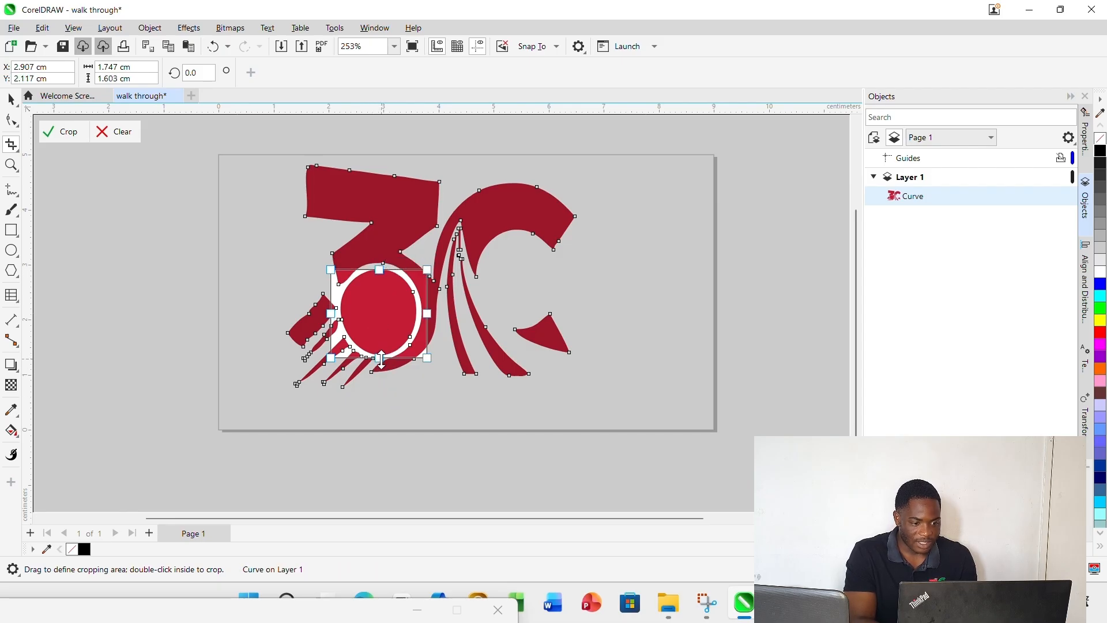
{"action": "left_click_drag", "start_coordinate": [381, 358], "coordinate": [381, 363]}
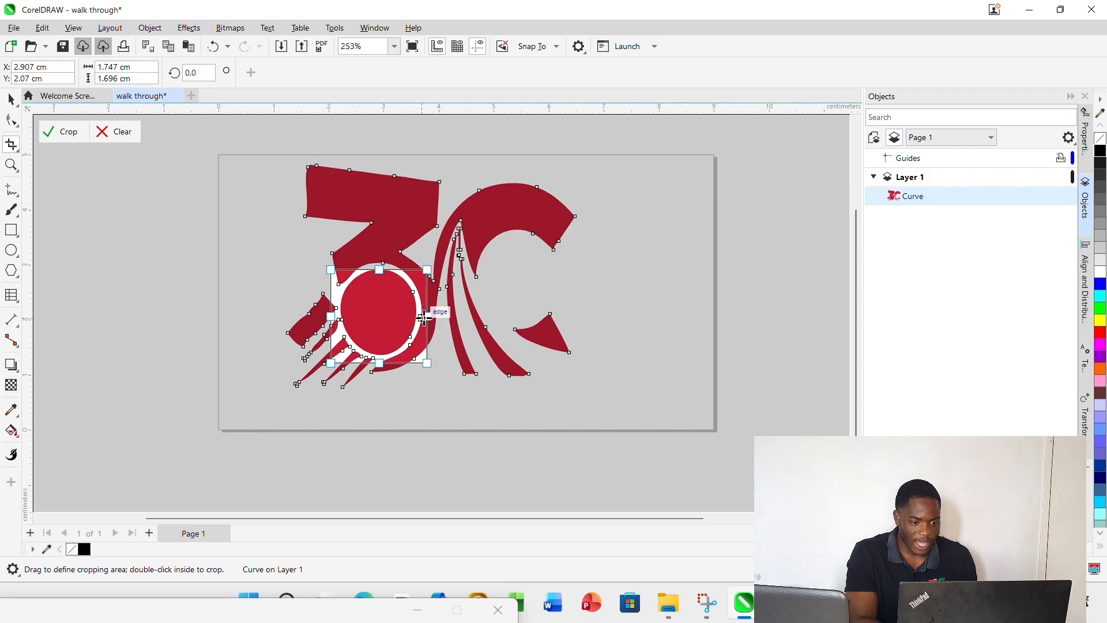
{"action": "left_click_drag", "start_coordinate": [424, 318], "coordinate": [422, 317]}
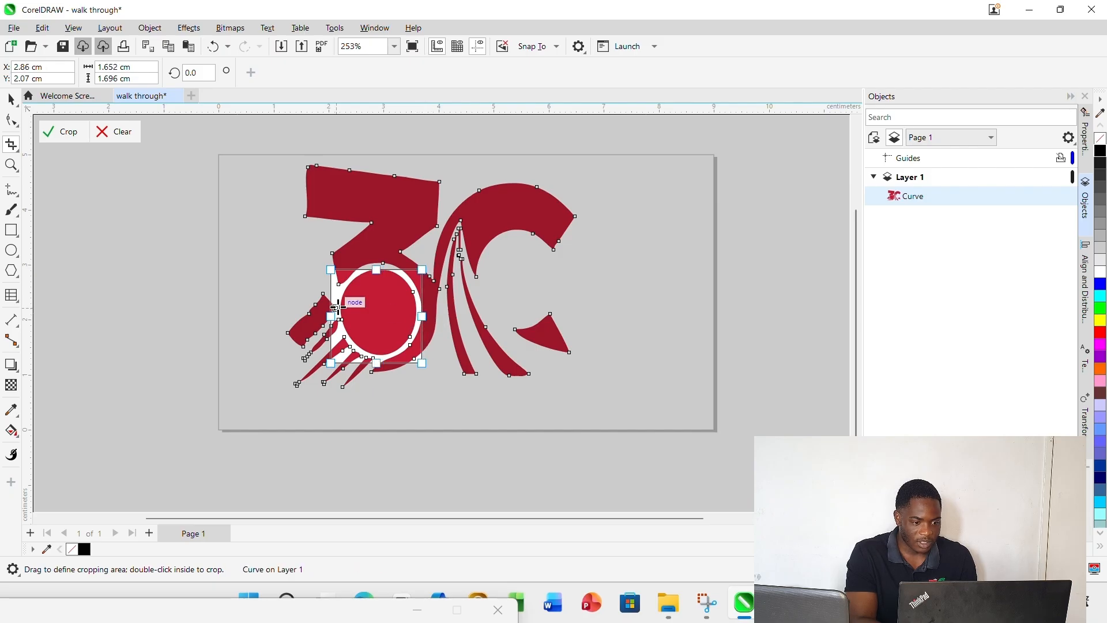
{"action": "left_click_drag", "start_coordinate": [331, 316], "coordinate": [334, 317]}
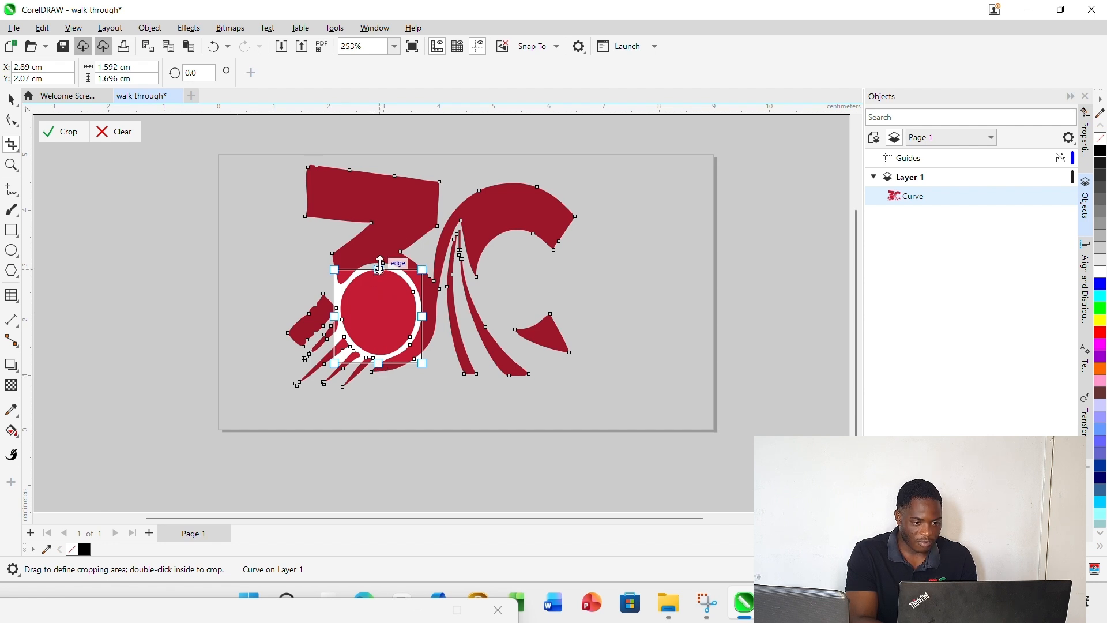
{"action": "left_click_drag", "start_coordinate": [379, 264], "coordinate": [380, 263]}
{"action": "left_click", "coordinate": [60, 131]}
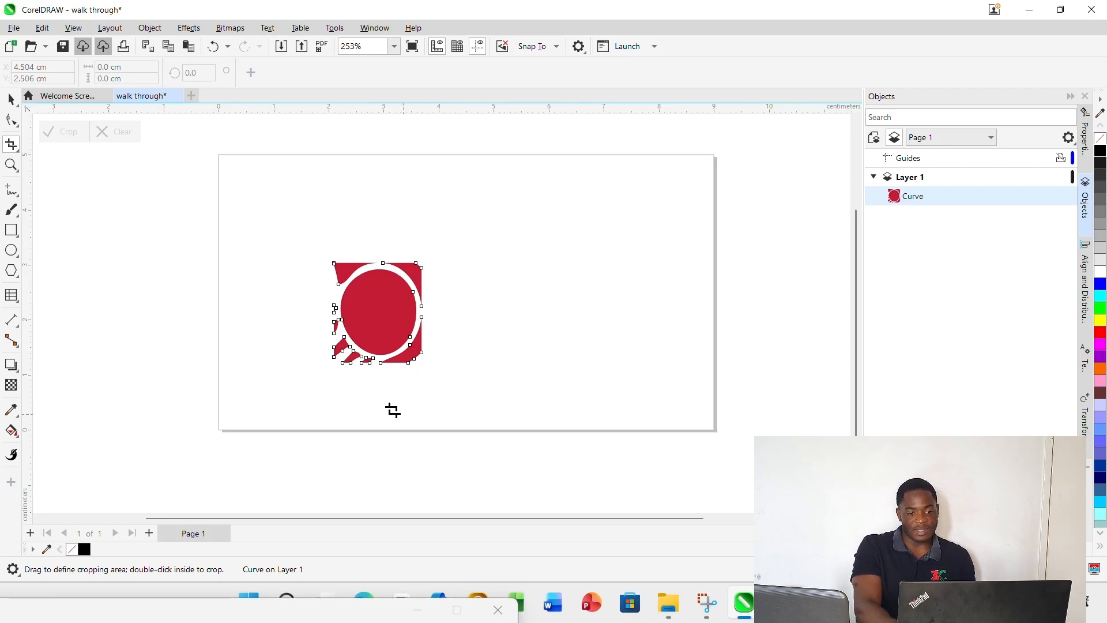
Remove the leftover fragments around the circle with Virtual Segment Delete, leaving only the red circle, and deselect it
{"action": "left_click", "coordinate": [18, 150]}
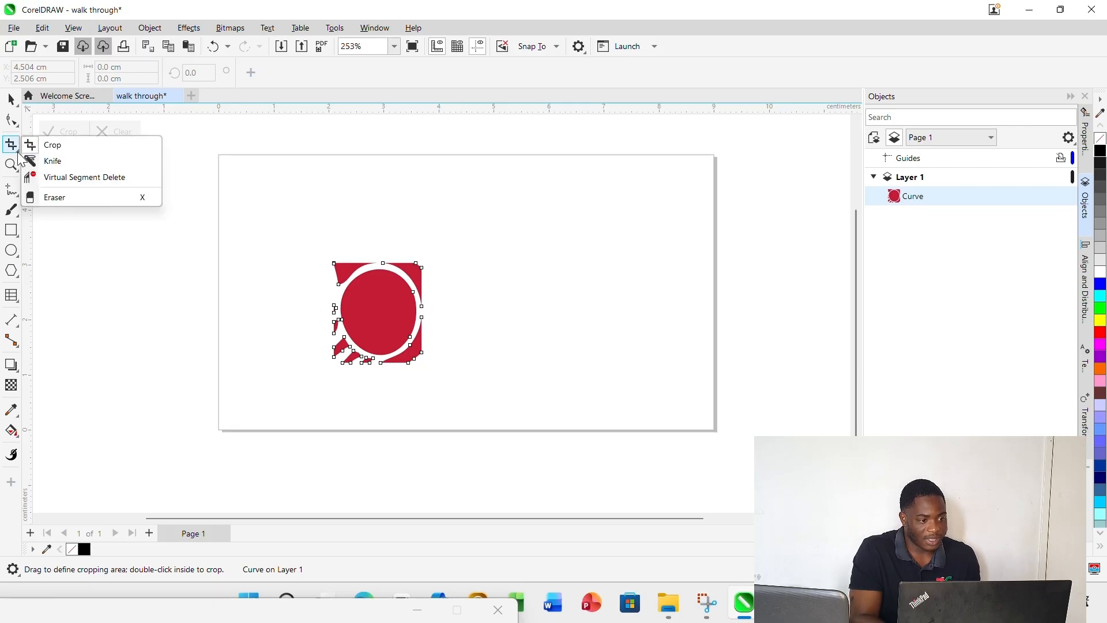
{"action": "left_click", "coordinate": [87, 179]}
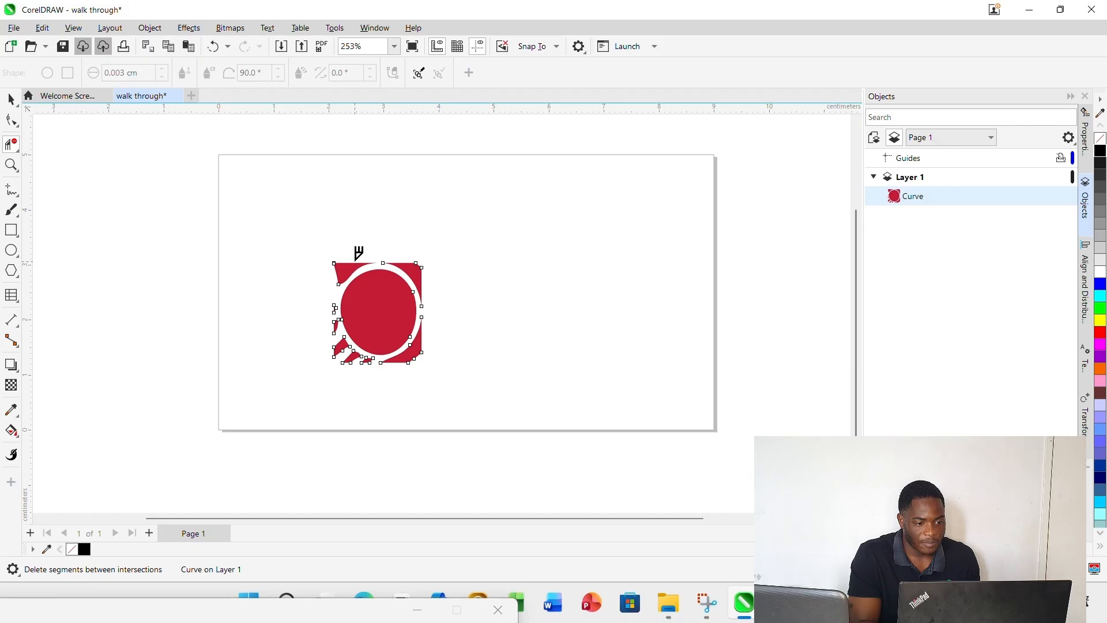
{"action": "left_click", "coordinate": [357, 262]}
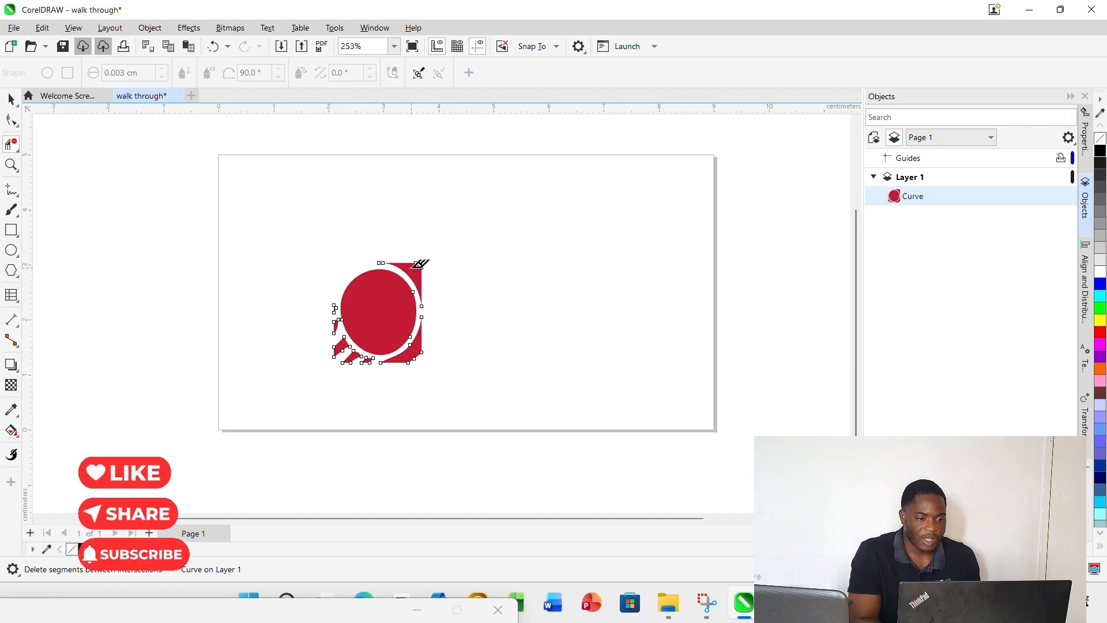
{"action": "left_click", "coordinate": [416, 265]}
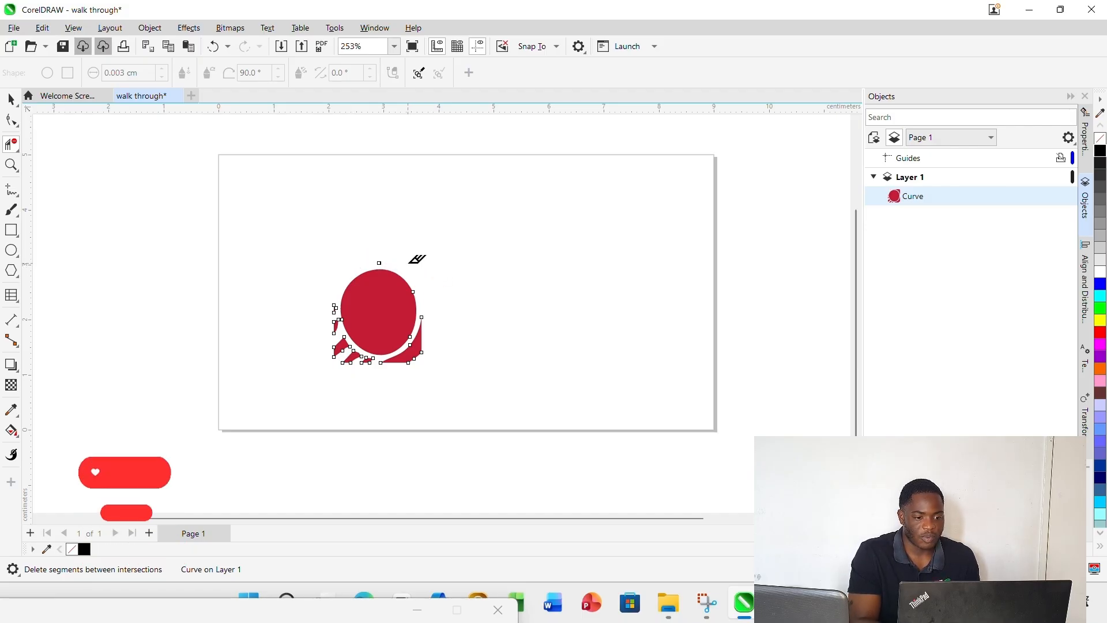
{"action": "left_click", "coordinate": [411, 339]}
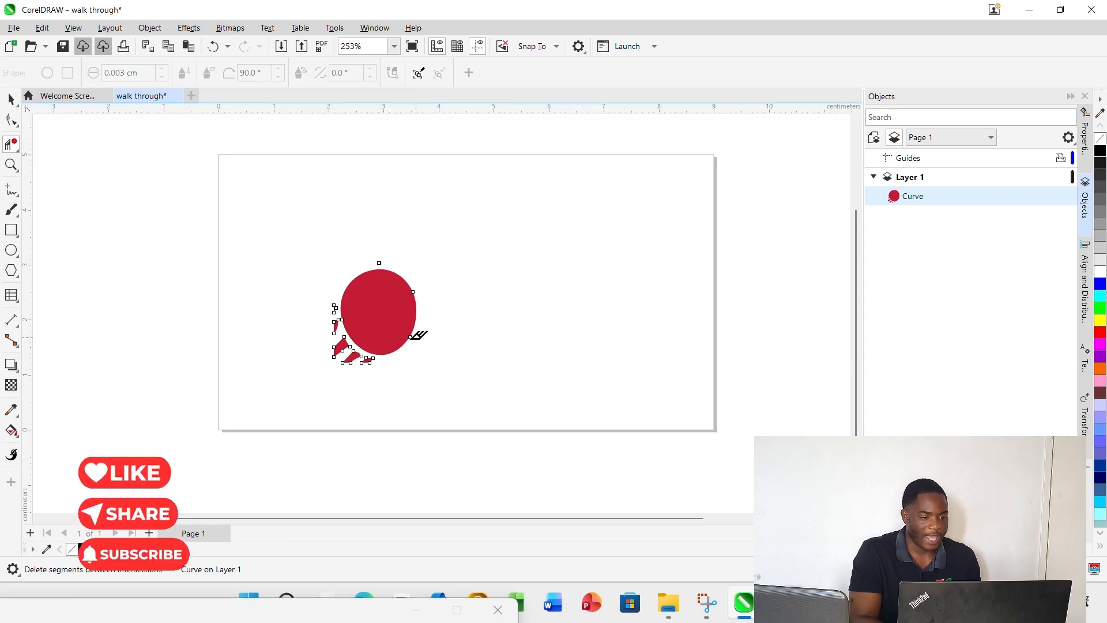
{"action": "left_click", "coordinate": [369, 360]}
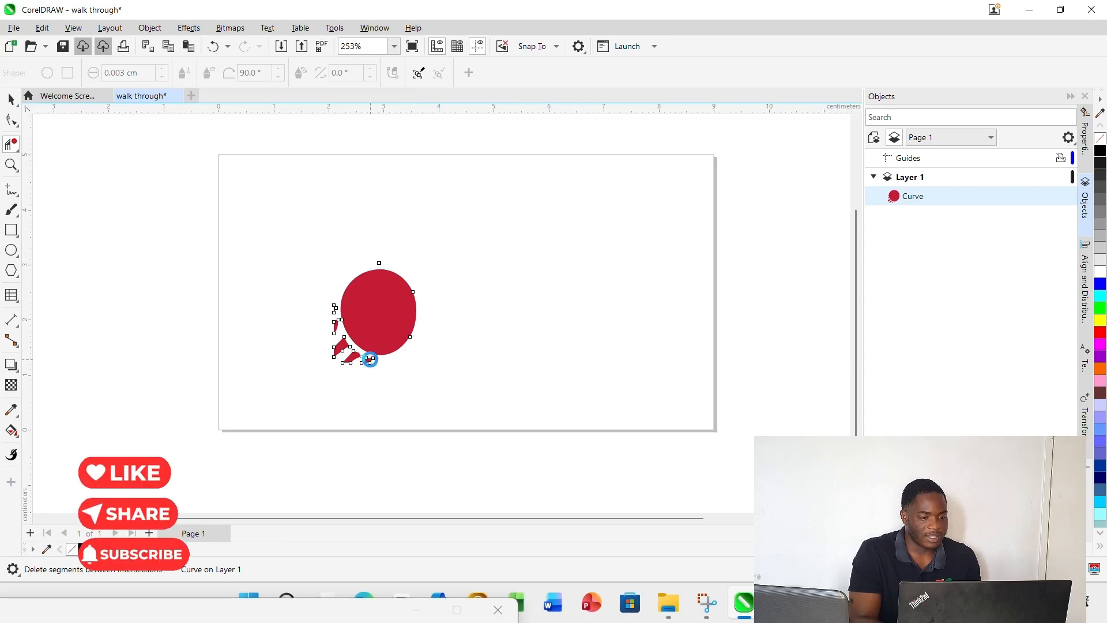
{"action": "left_click", "coordinate": [353, 350]}
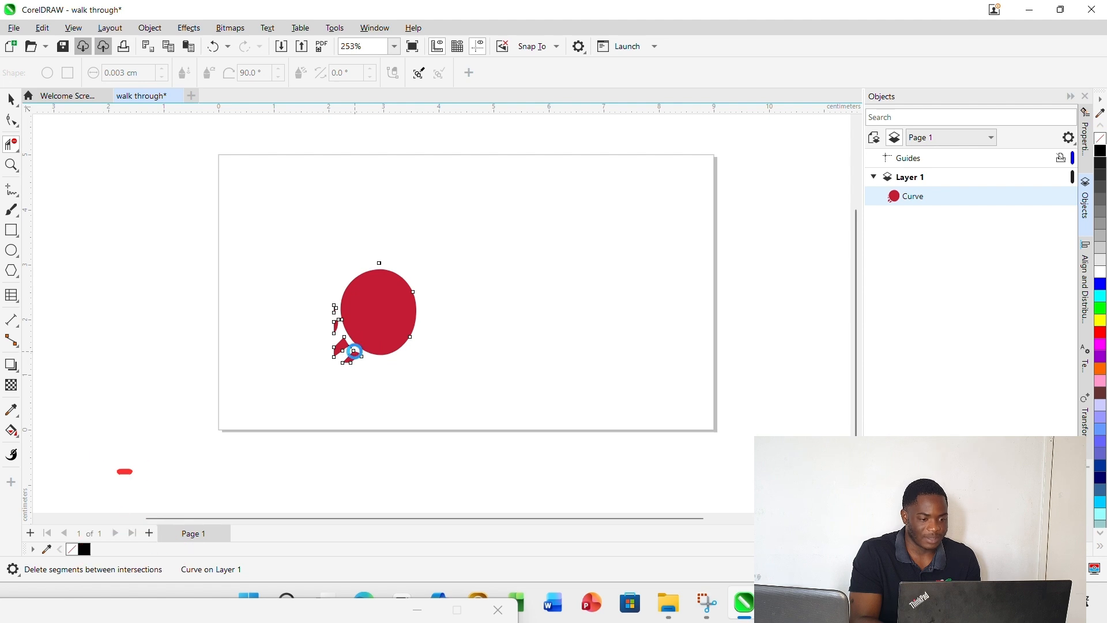
{"action": "left_click", "coordinate": [340, 343]}
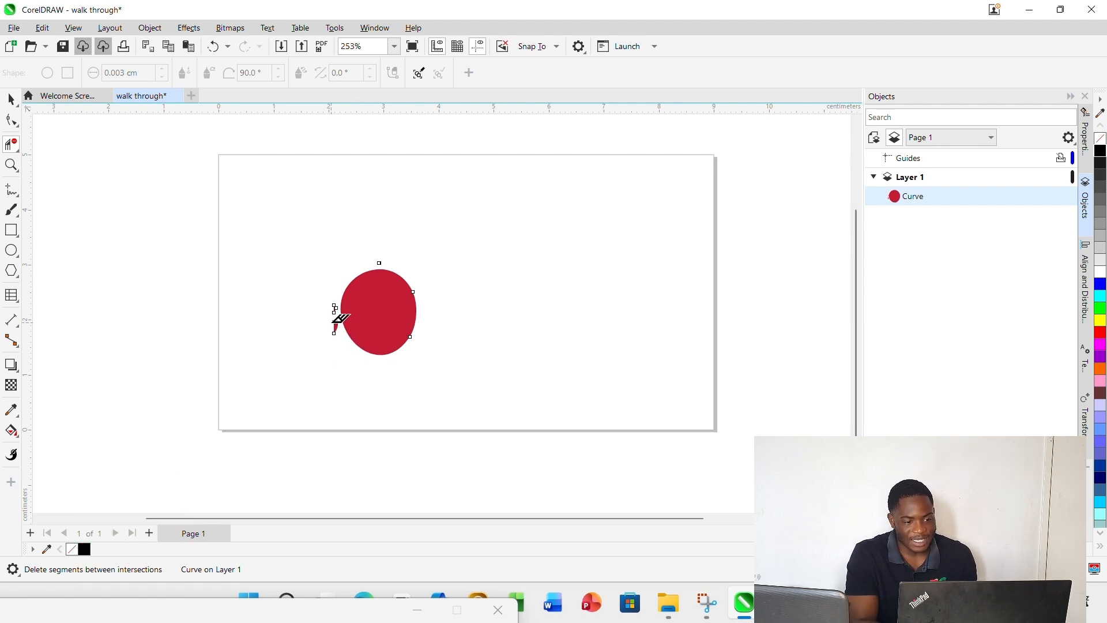
{"action": "left_click", "coordinate": [336, 319]}
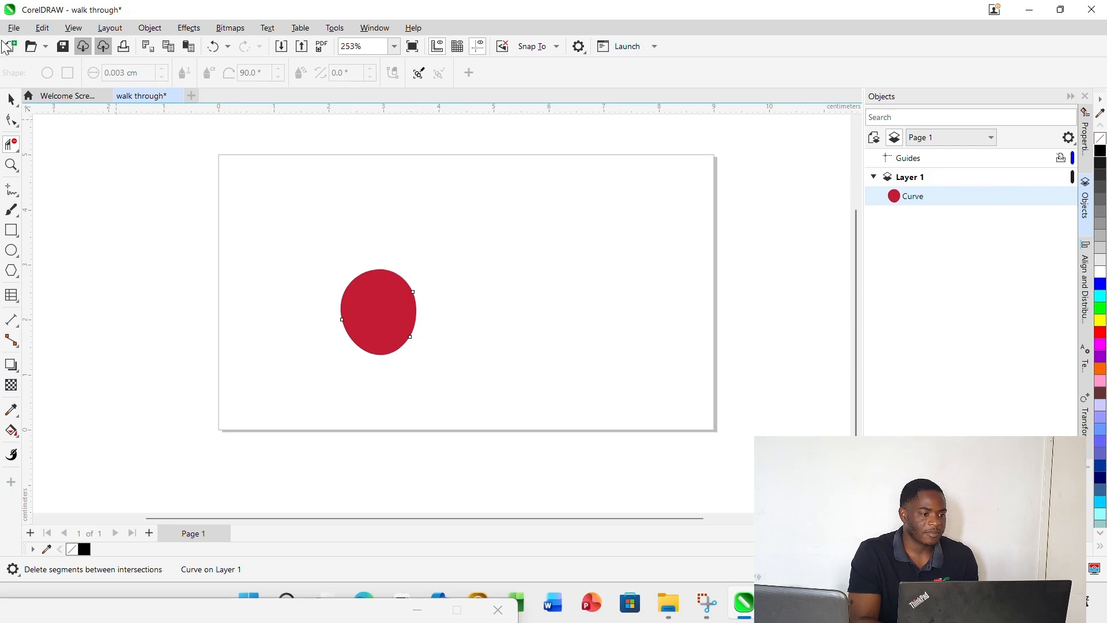
{"action": "left_click", "coordinate": [11, 99]}
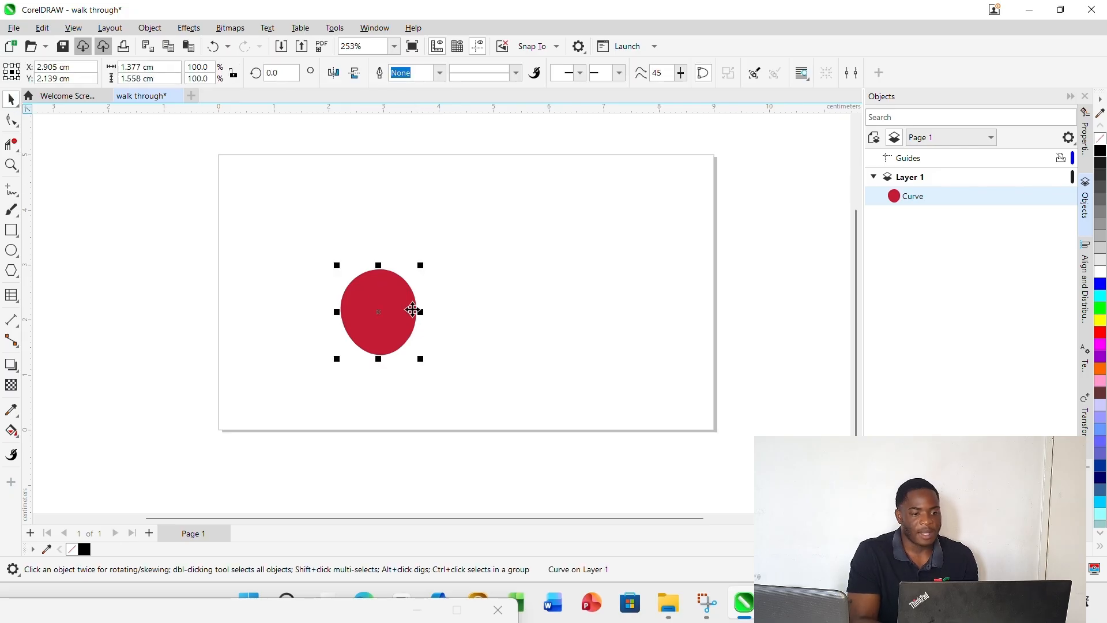
{"action": "left_click", "coordinate": [541, 311]}
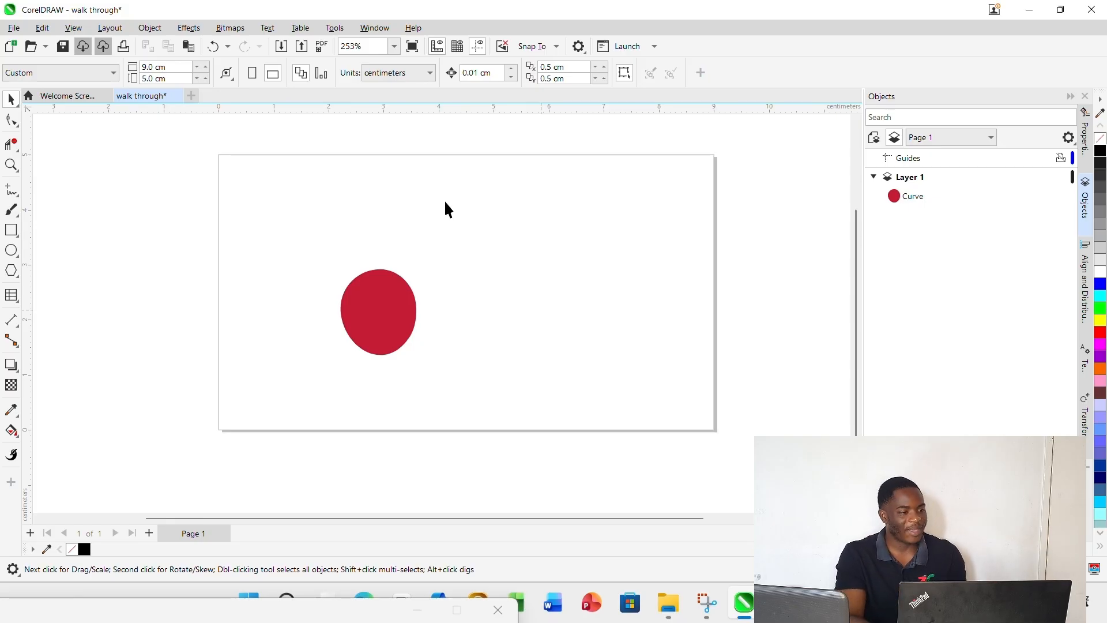
Undo all the segment deletions and the crop to restore the full 3C logo, and deselect it
{"action": "left_click", "coordinate": [214, 46]}
{"action": "left_click", "coordinate": [215, 46]}
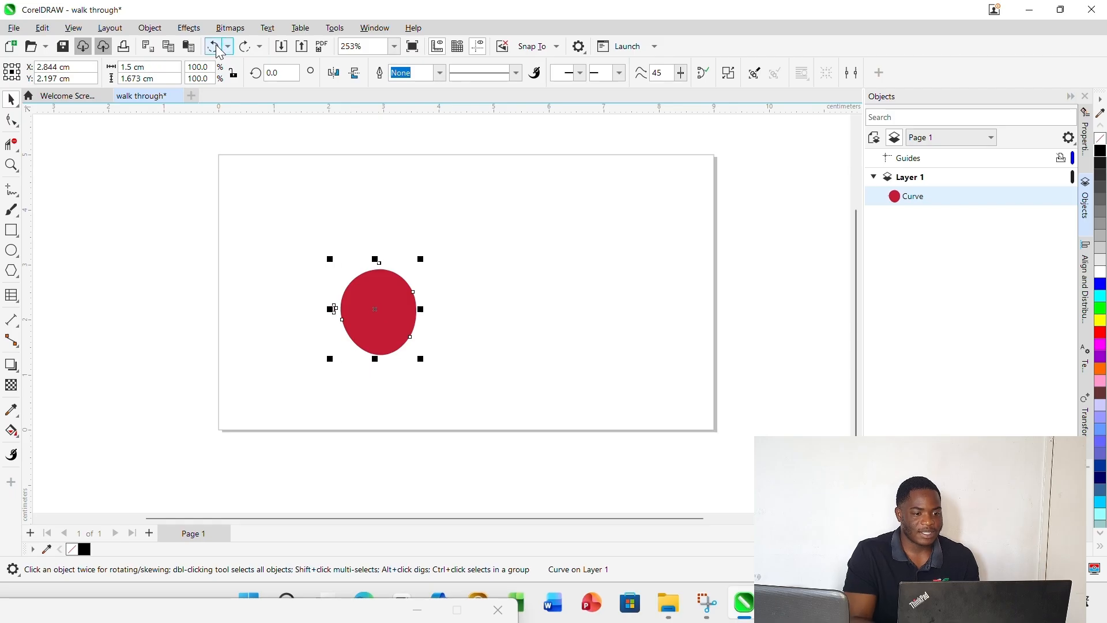
{"action": "left_click", "coordinate": [214, 46]}
{"action": "left_click", "coordinate": [216, 48]}
{"action": "left_click", "coordinate": [215, 49]}
{"action": "left_click", "coordinate": [215, 48]}
{"action": "left_click", "coordinate": [216, 48]}
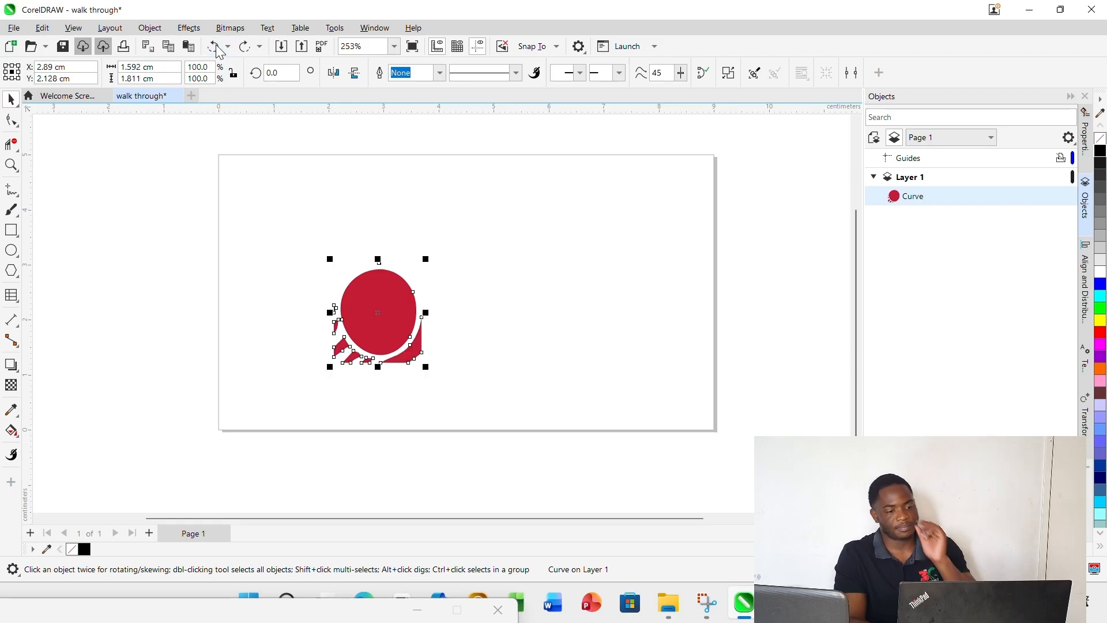
{"action": "left_click", "coordinate": [215, 49]}
{"action": "left_click", "coordinate": [216, 48]}
{"action": "left_click", "coordinate": [215, 48]}
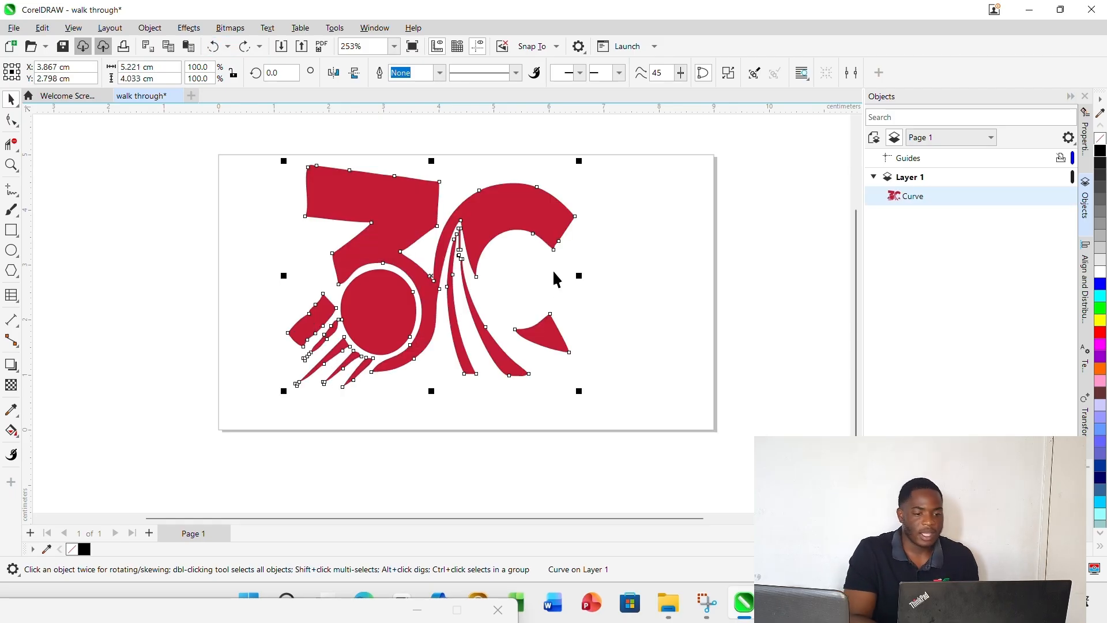
{"action": "left_click", "coordinate": [627, 291]}
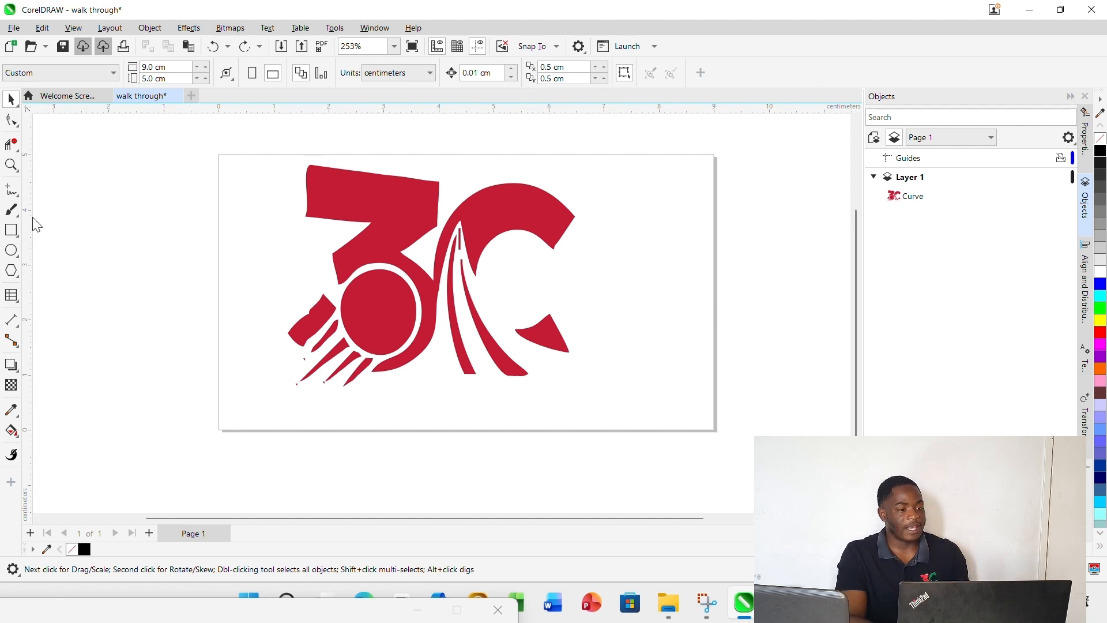
Examine the 3C logo with the Zoom tool, magnifying the circle area and the junction between the 3 and the C
{"action": "left_click", "coordinate": [13, 167]}
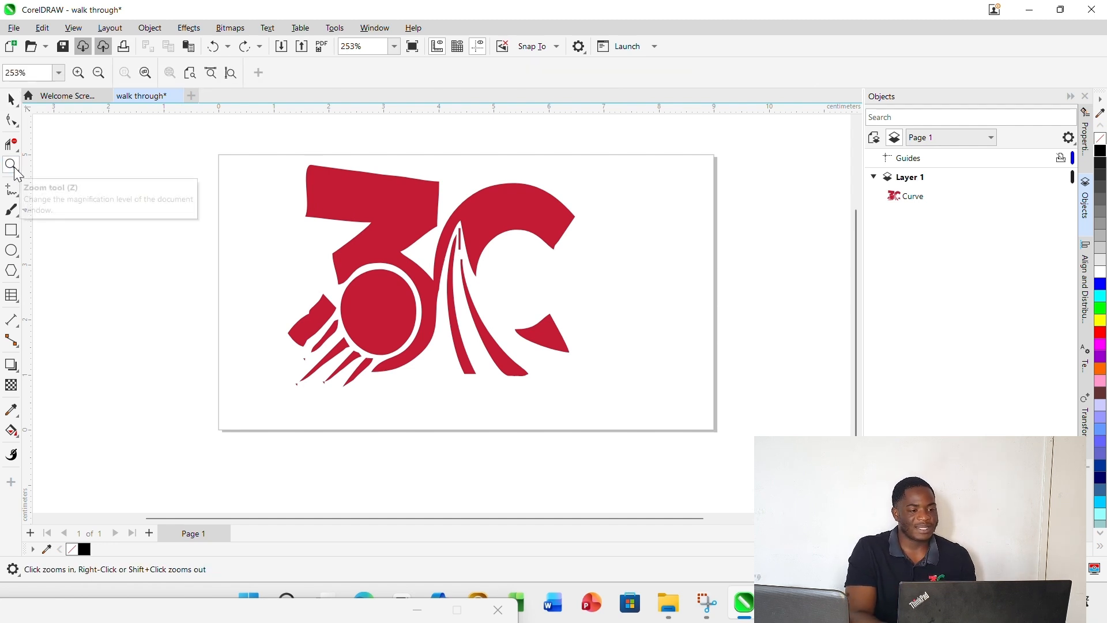
{"action": "left_click", "coordinate": [369, 284]}
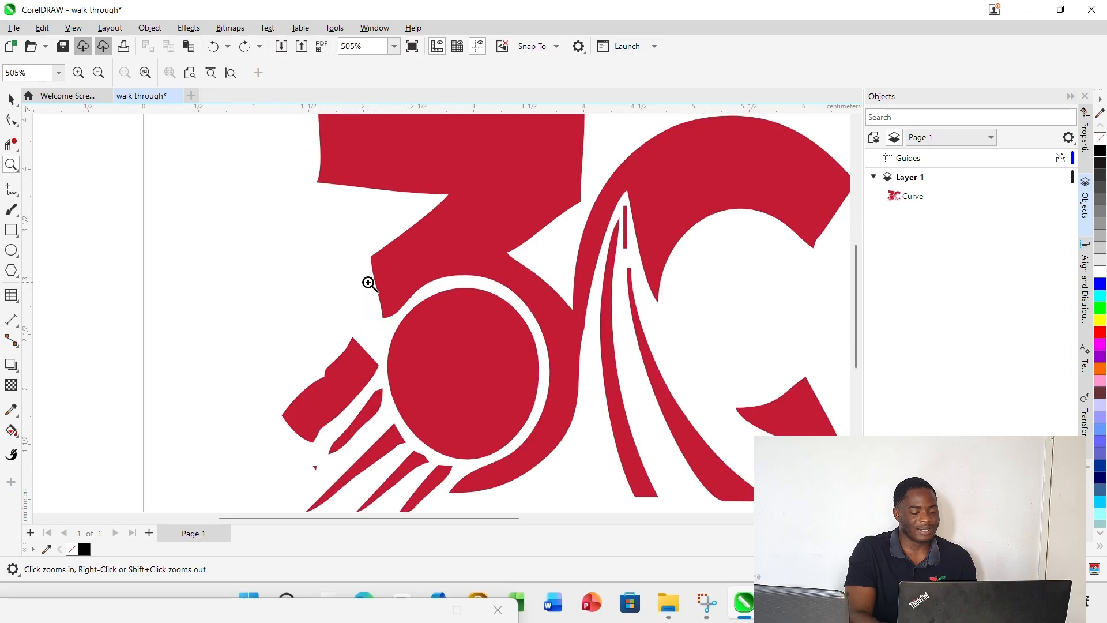
{"action": "scroll", "coordinate": [369, 283], "scroll_direction": "down", "scroll_amount": 2}
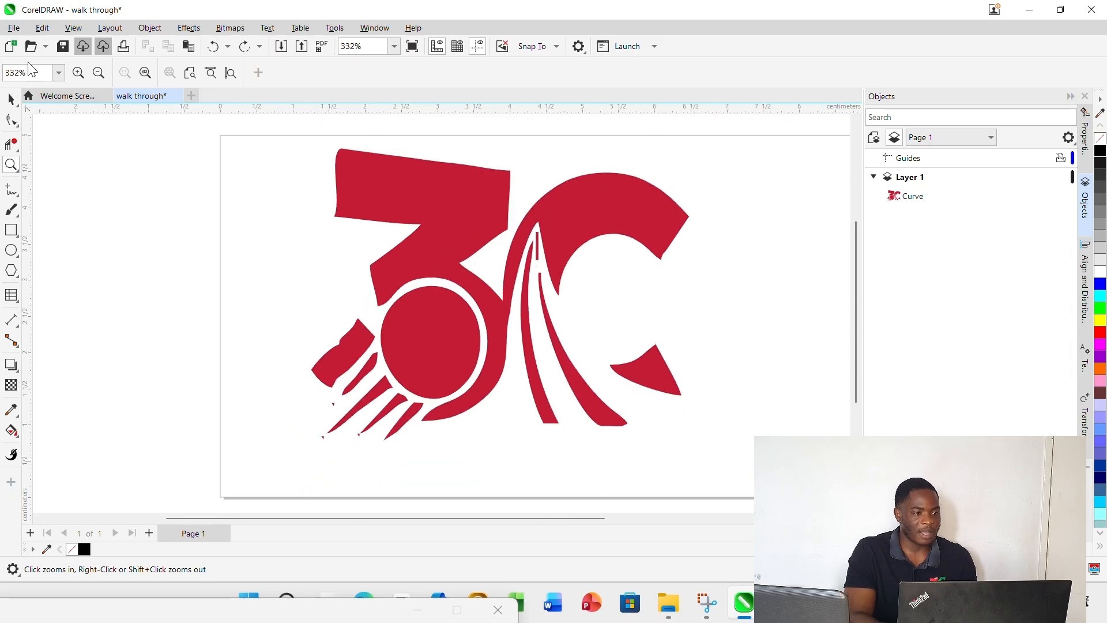
{"action": "left_click", "coordinate": [11, 99]}
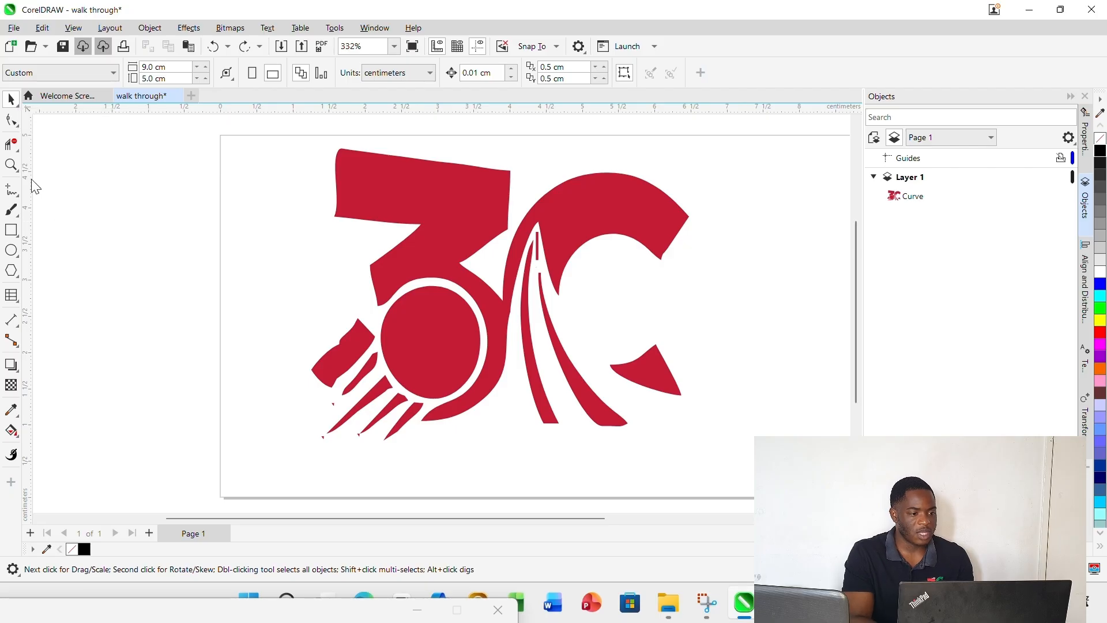
{"action": "left_click", "coordinate": [11, 165]}
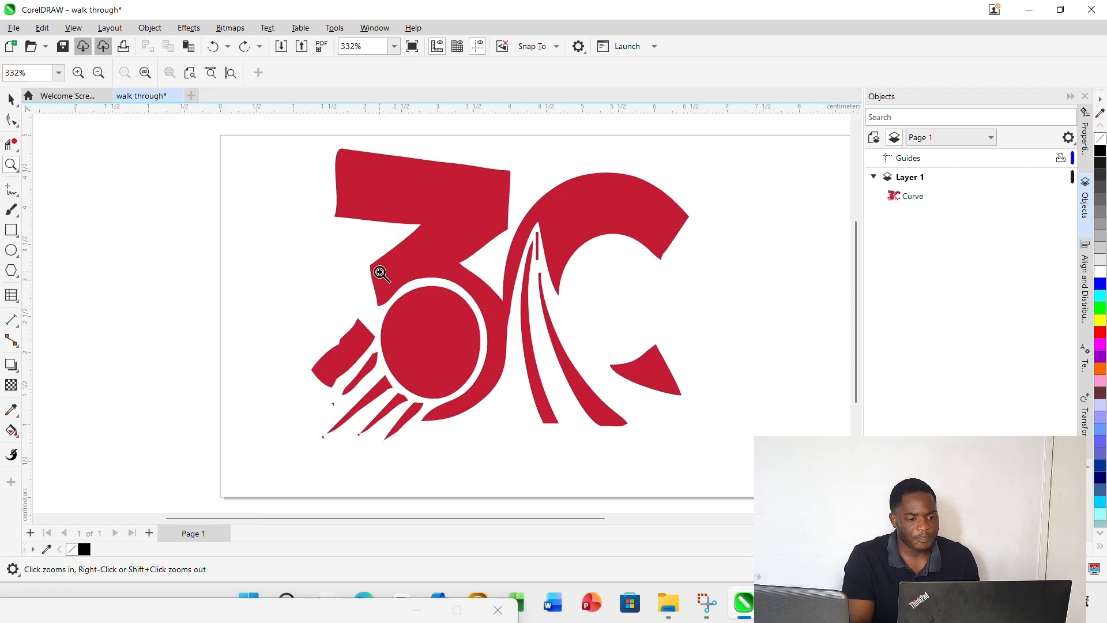
{"action": "left_click", "coordinate": [498, 285]}
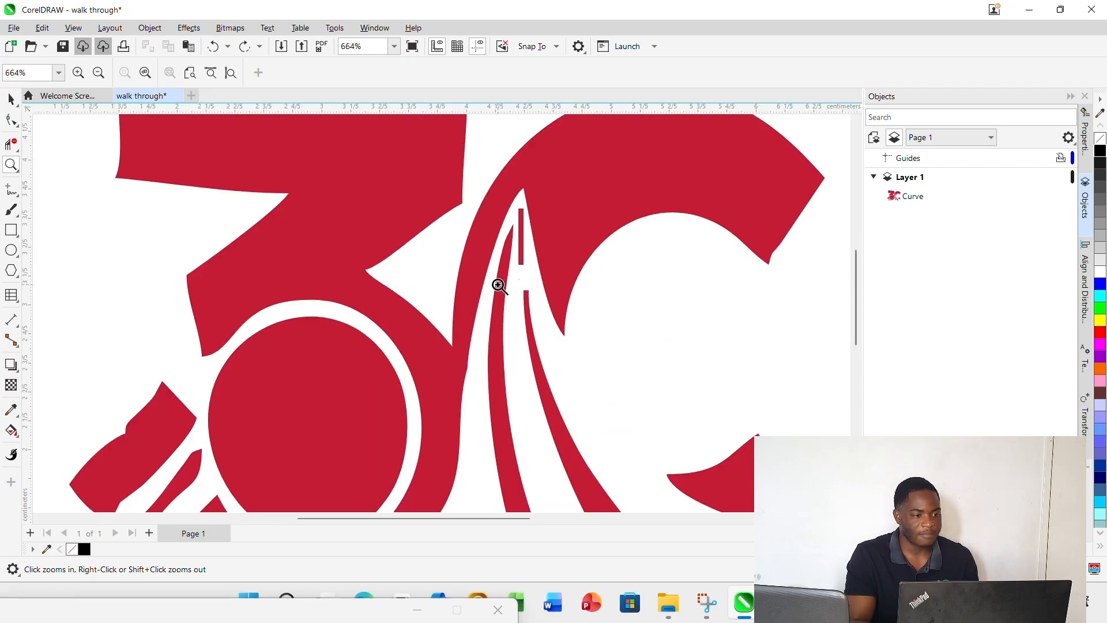
{"action": "scroll", "coordinate": [498, 286], "scroll_direction": "down", "scroll_amount": 2}
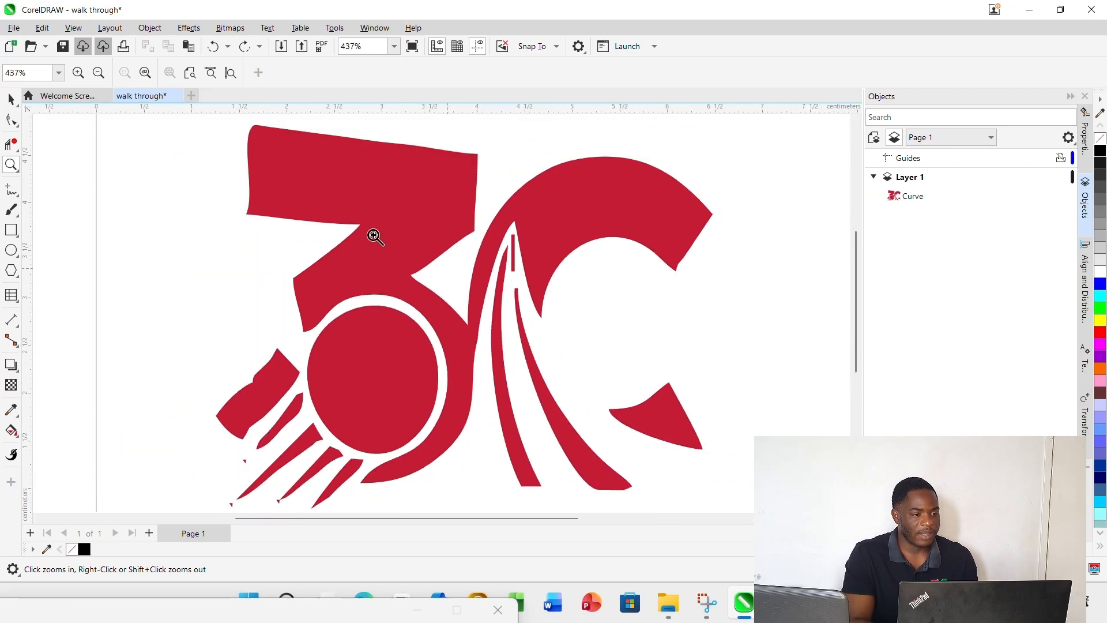
Zoom the 3C logo out to 55% and back in to fill the view, ending at 330%
{"action": "left_click", "coordinate": [98, 74]}
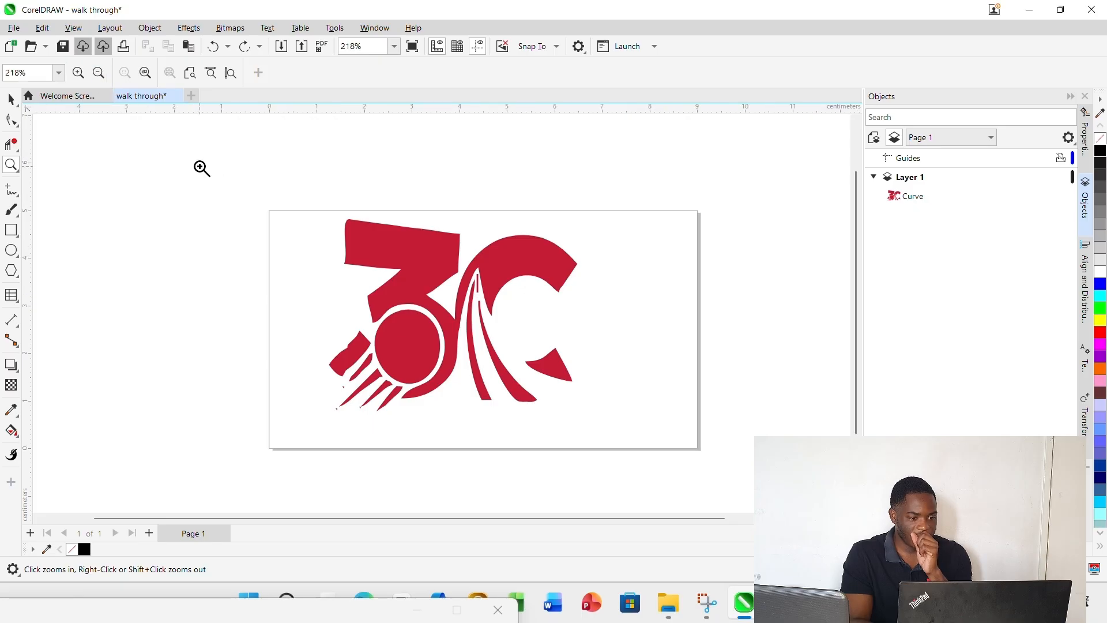
{"action": "left_click", "coordinate": [98, 74]}
{"action": "left_click", "coordinate": [98, 75]}
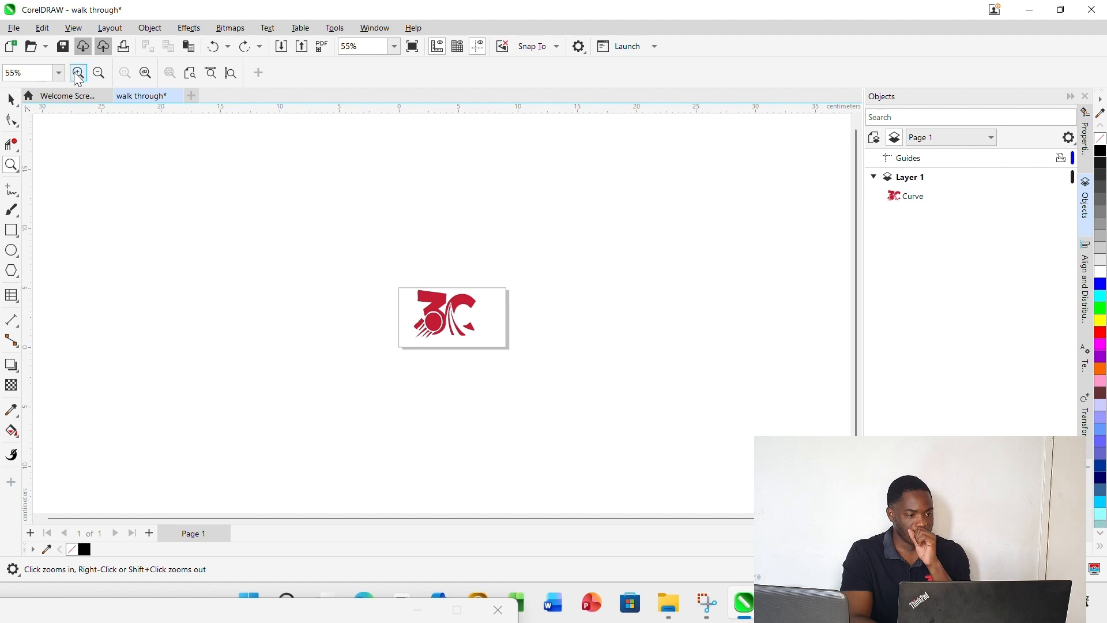
{"action": "left_click", "coordinate": [78, 74]}
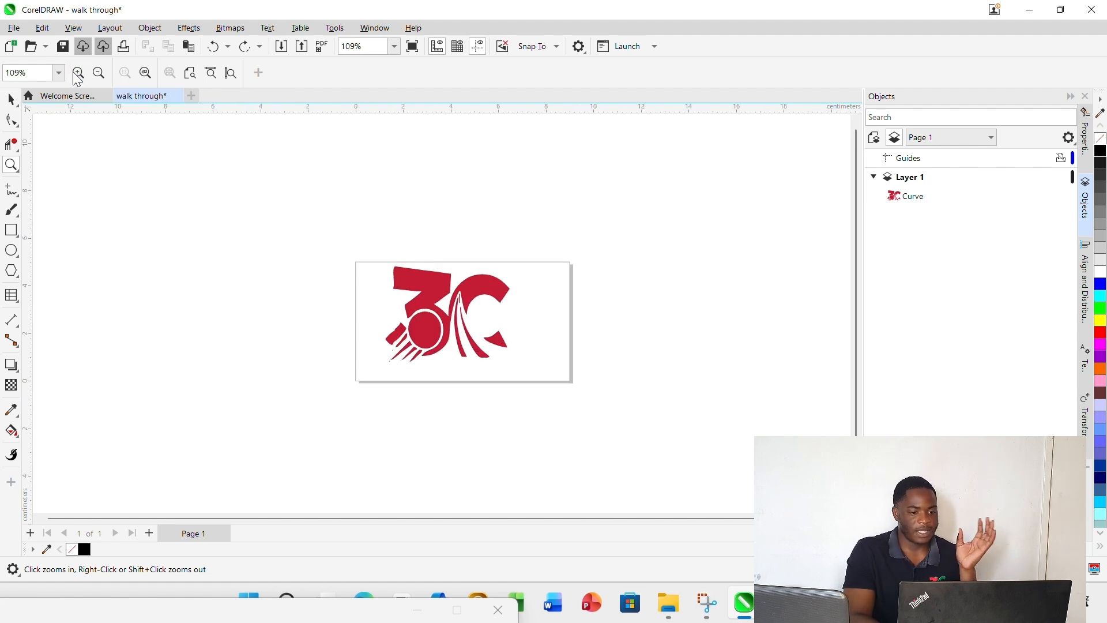
{"action": "left_click", "coordinate": [77, 74]}
{"action": "left_click", "coordinate": [77, 73]}
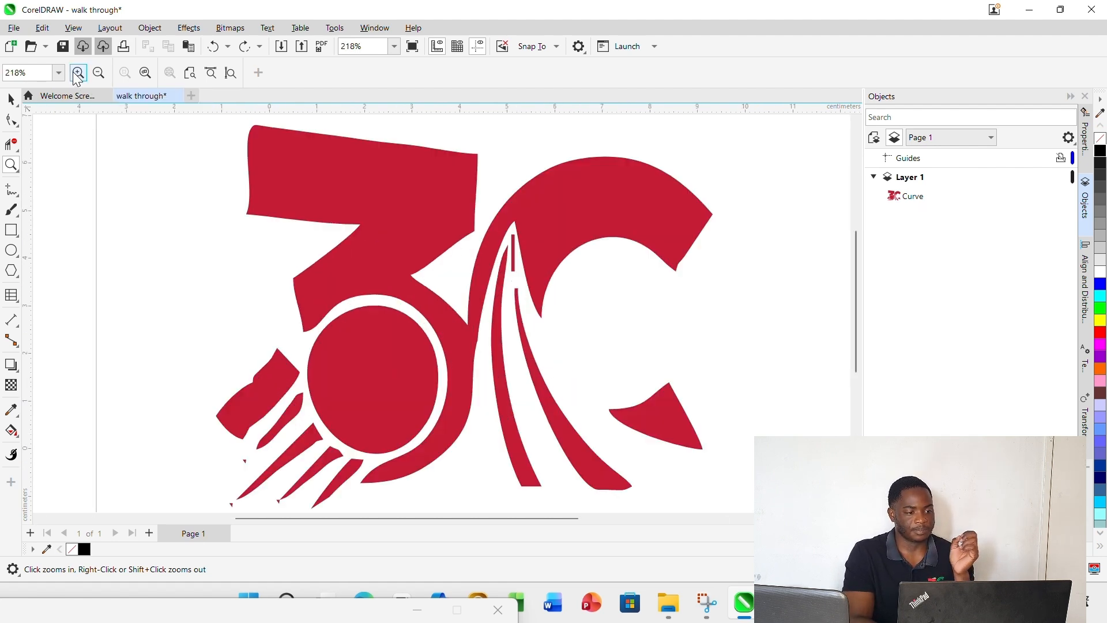
{"action": "scroll", "coordinate": [196, 150], "scroll_direction": "down", "scroll_amount": 1}
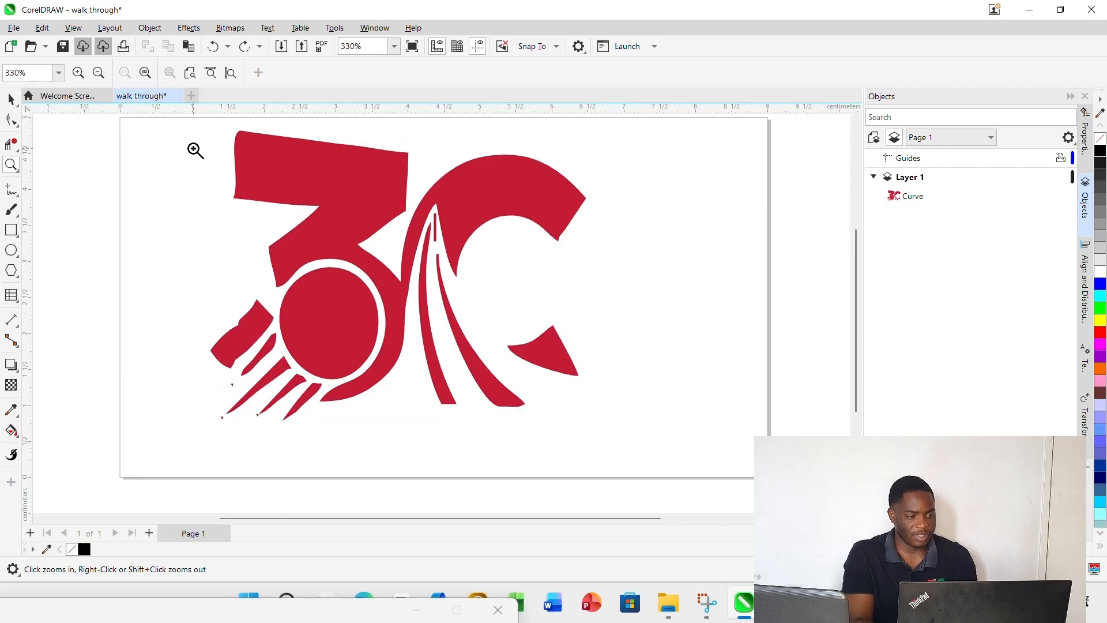
Magnify the junction between the 3 and the C to 660%, and fit the view to the page with the To Page zoom level
{"action": "left_click", "coordinate": [98, 73]}
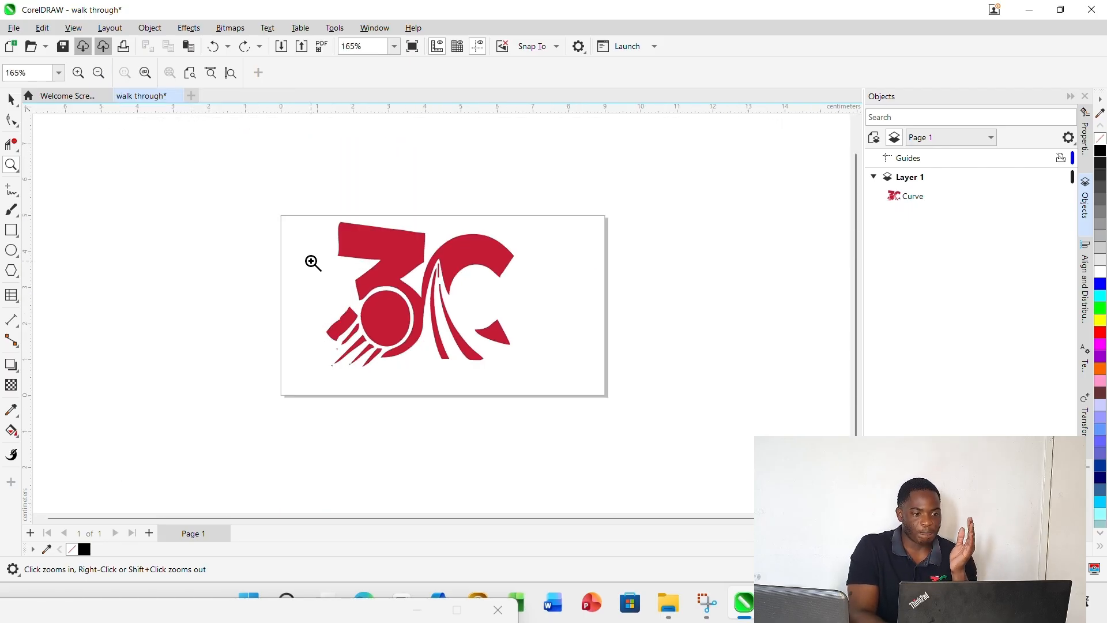
{"action": "left_click", "coordinate": [313, 263]}
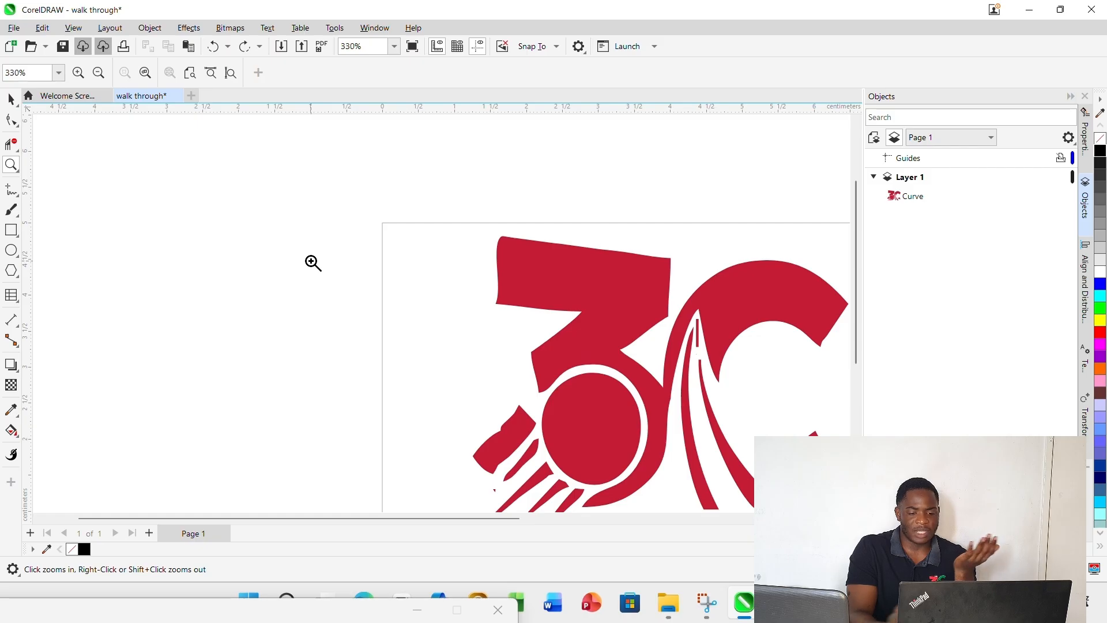
{"action": "left_click", "coordinate": [660, 349]}
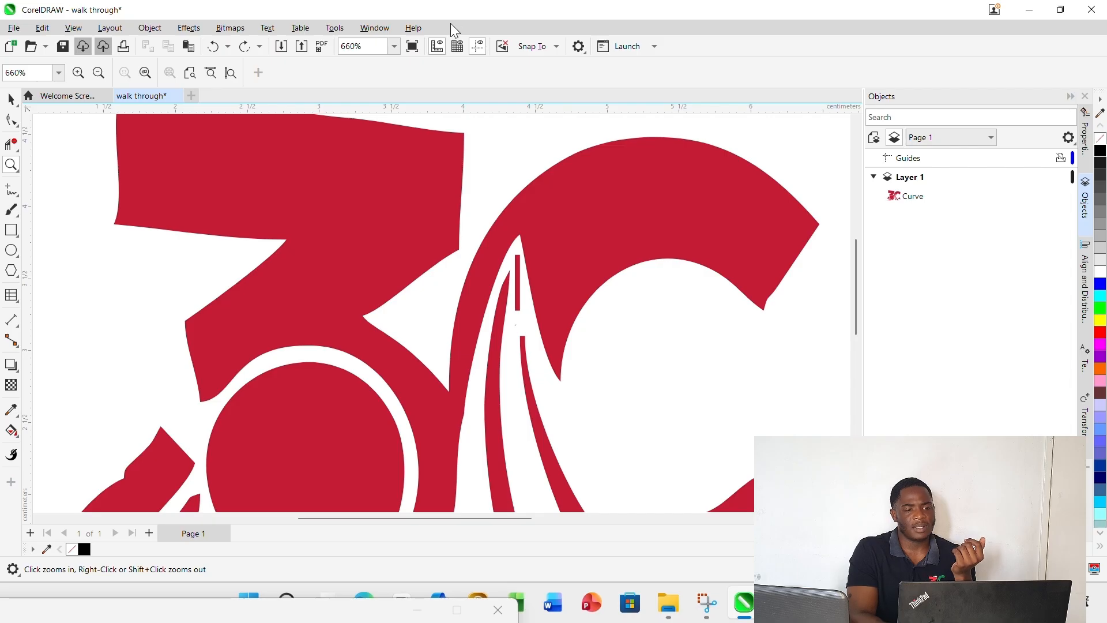
{"action": "left_click", "coordinate": [395, 46]}
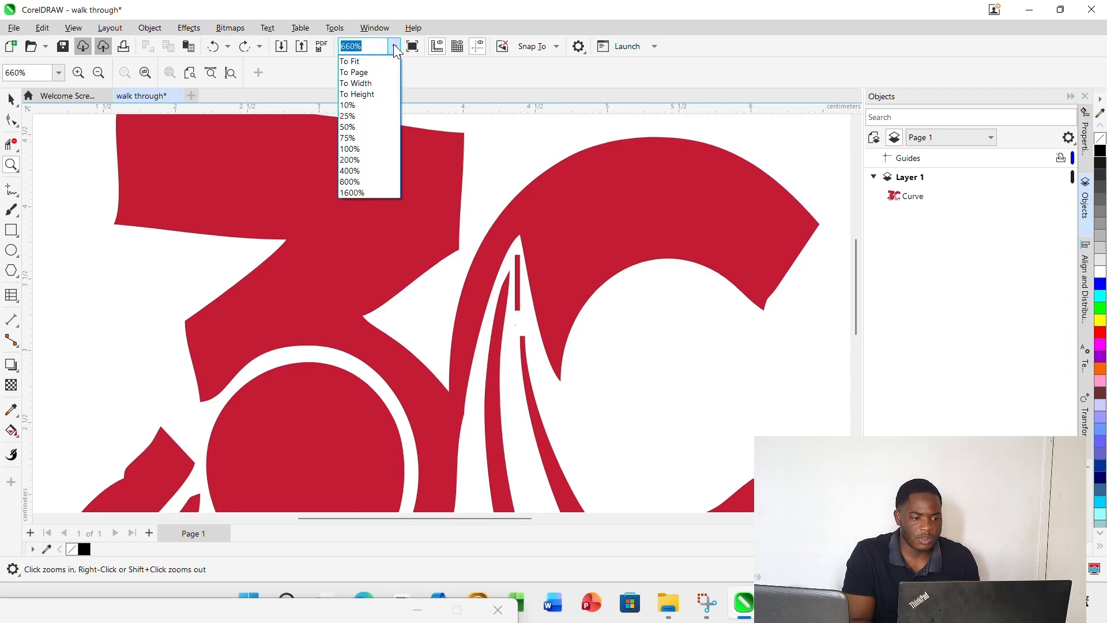
{"action": "left_click", "coordinate": [368, 73]}
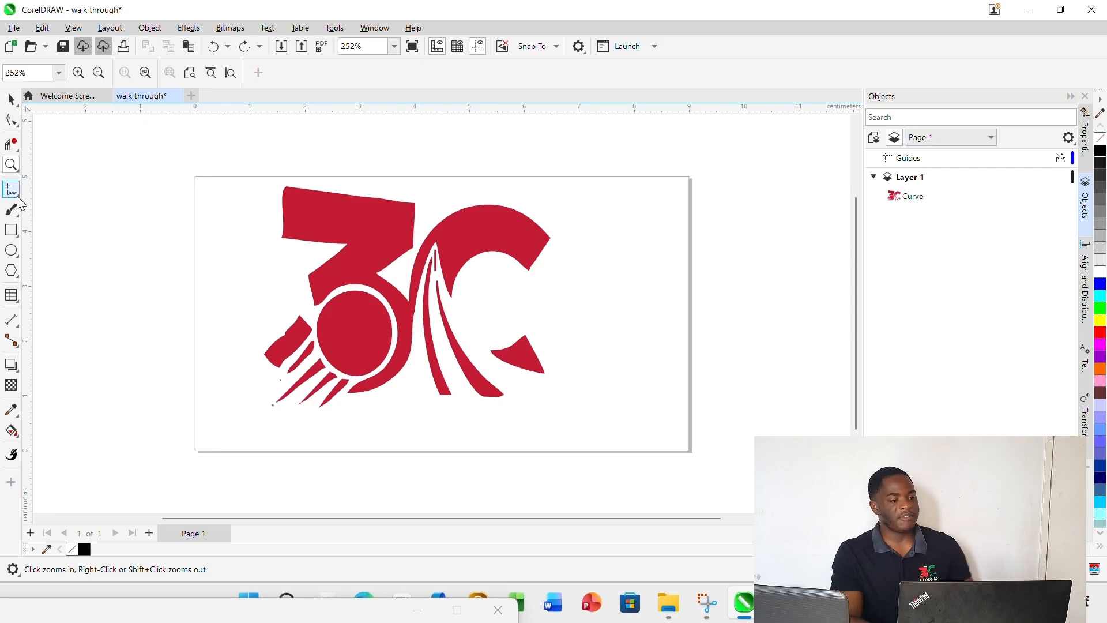
Draw a W-shaped Freehand curve about 2.1 by 2.9 cm beside the page's left edge
{"action": "left_click", "coordinate": [17, 198]}
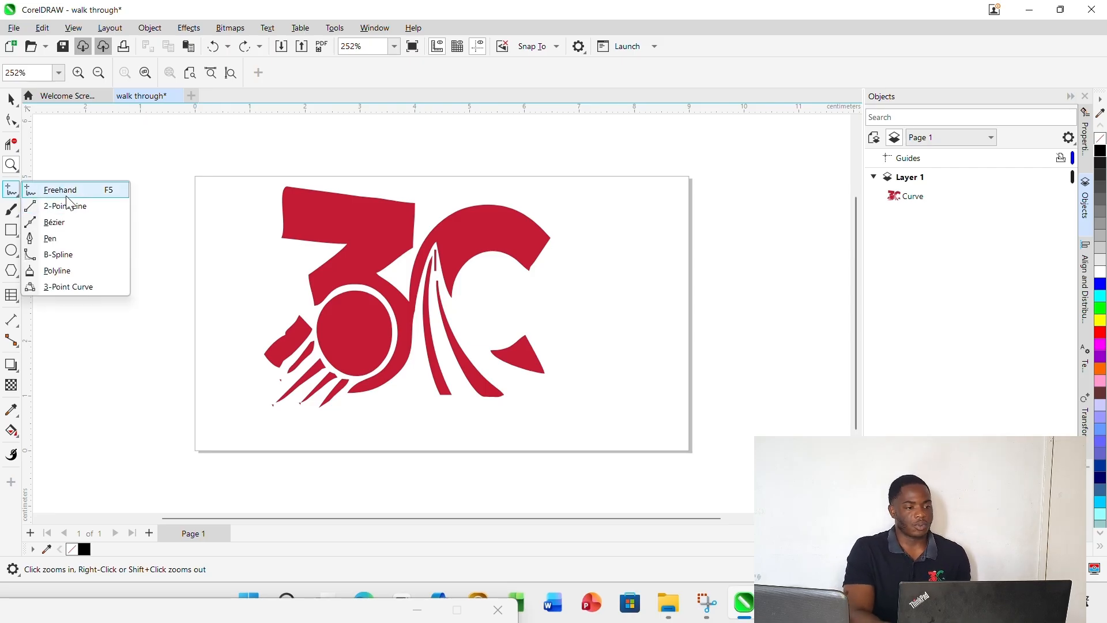
{"action": "left_click", "coordinate": [66, 194]}
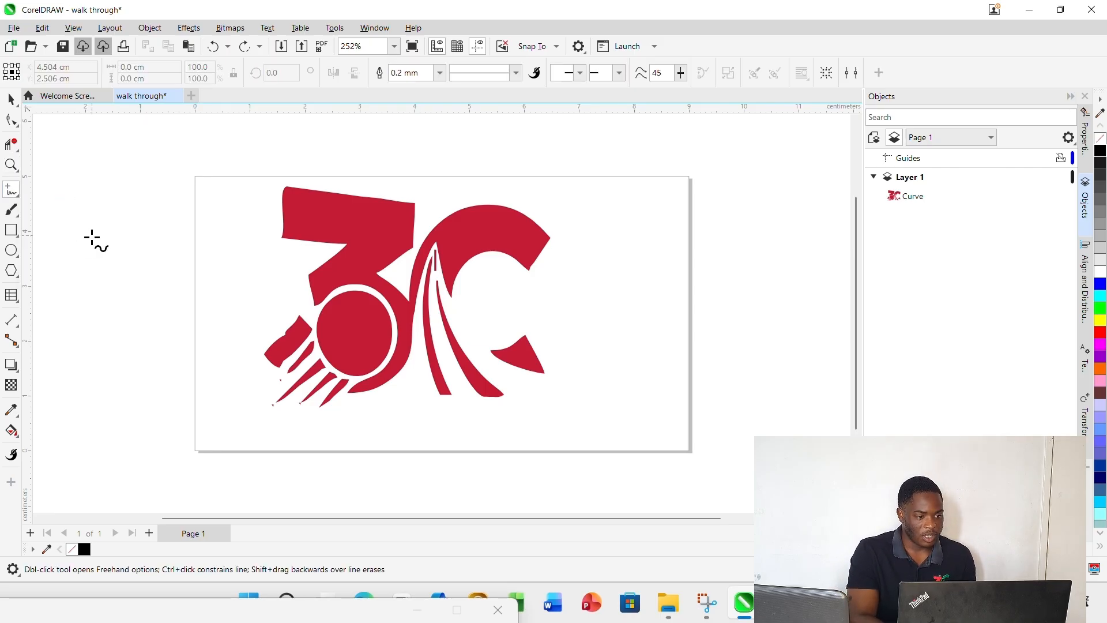
{"action": "mouse_move", "coordinate": [92, 236]}
{"action": "left_mouse_down"}
{"action": "mouse_move", "coordinate": [83, 284]}
{"action": "mouse_move", "coordinate": [121, 275]}
{"action": "mouse_move", "coordinate": [111, 385]}
{"action": "mouse_move", "coordinate": [193, 258]}
{"action": "left_mouse_up"}
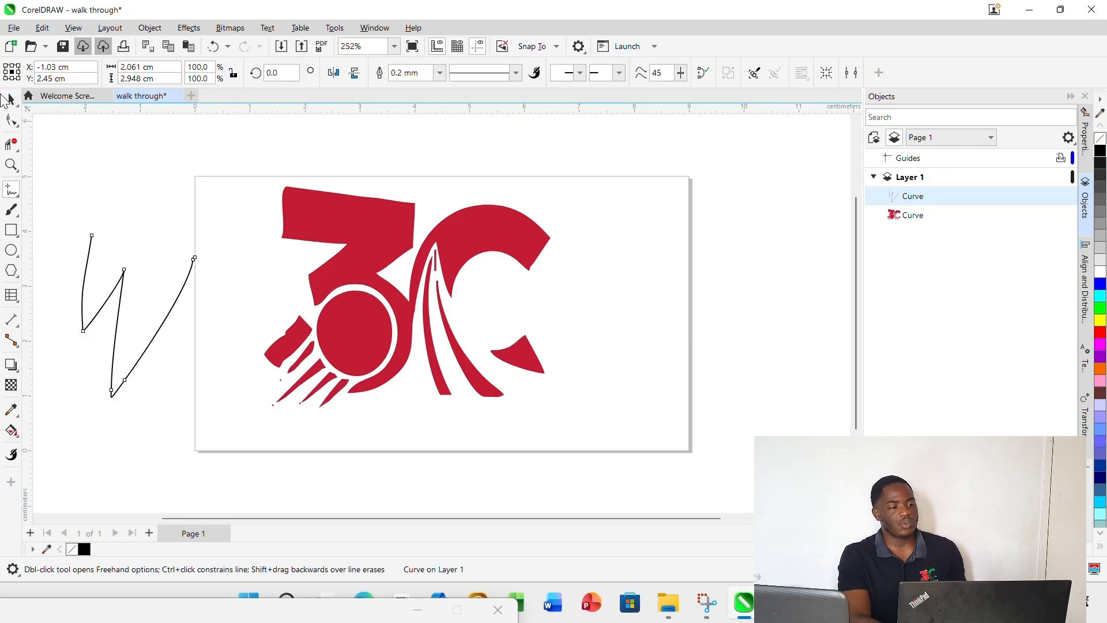
Move the 3C logo off the page to its right, centred at about X 15.7 cm, and delete the W-shaped curve
{"action": "left_click", "coordinate": [9, 99]}
{"action": "left_click", "coordinate": [358, 254]}
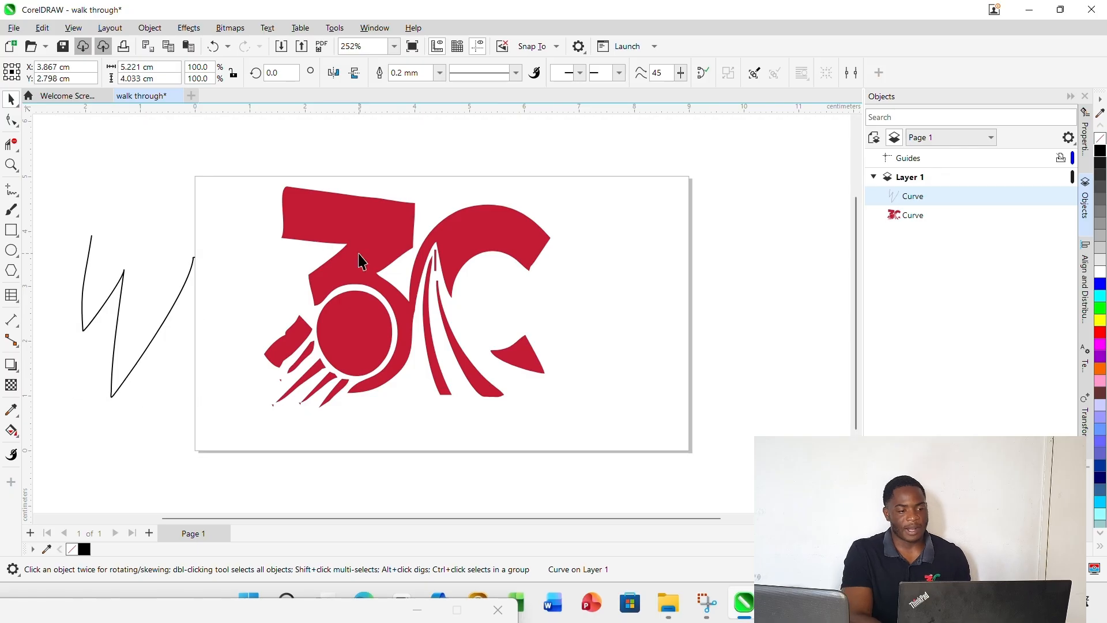
{"action": "scroll", "coordinate": [359, 254], "scroll_direction": "down", "scroll_amount": 2}
{"action": "left_click_drag", "start_coordinate": [387, 277], "coordinate": [819, 298]}
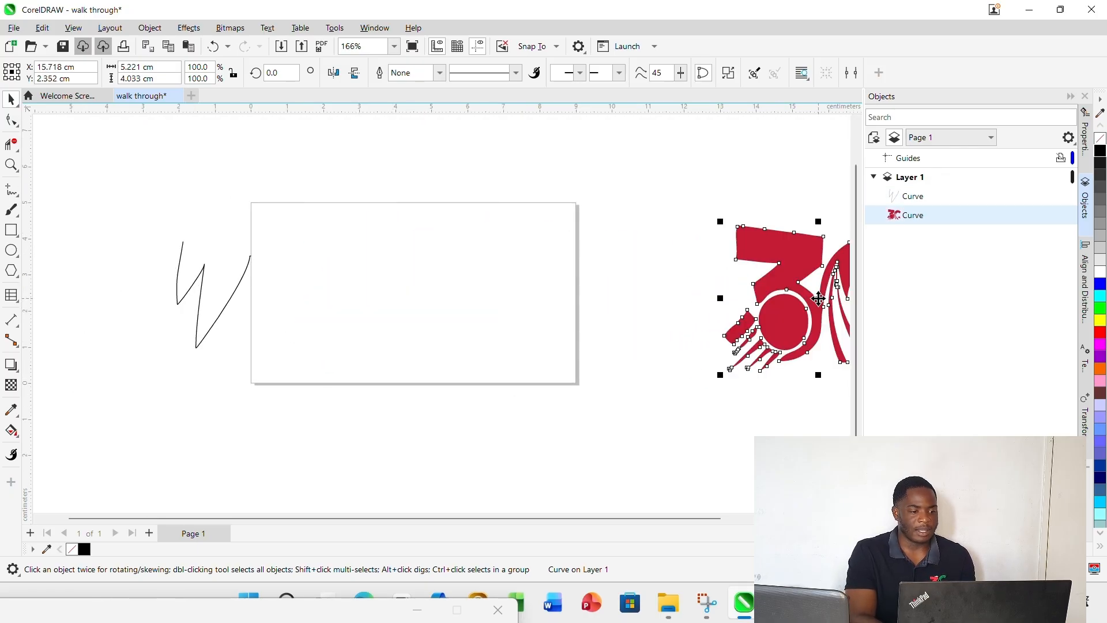
{"action": "left_click", "coordinate": [203, 285]}
{"action": "key", "text": "Delete"}
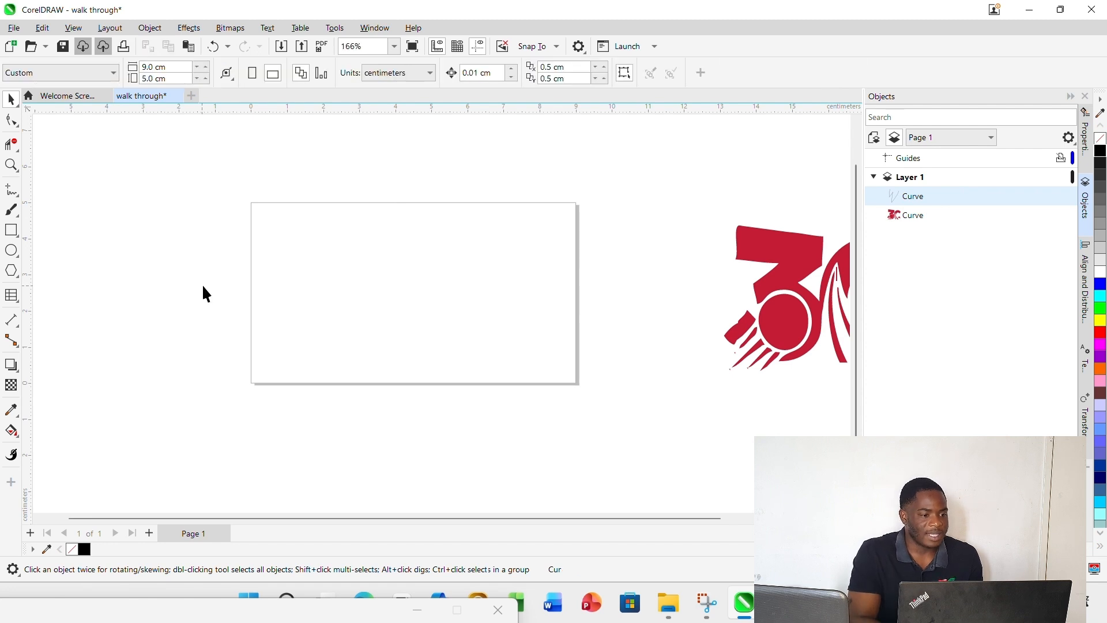
Sketch a Freehand stick figure in the page's left part, with a head about 1.2 by 1.4 cm, body, arms, legs, eyes, mouth and nose
{"action": "left_click", "coordinate": [12, 189]}
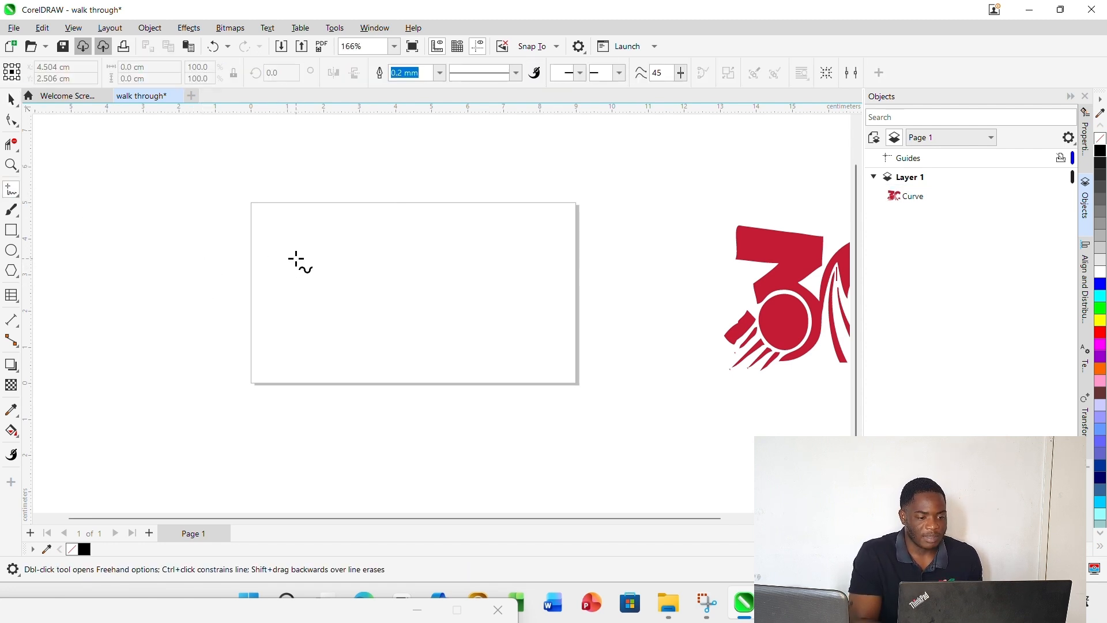
{"action": "mouse_move", "coordinate": [296, 259]}
{"action": "left_mouse_down"}
{"action": "mouse_move", "coordinate": [297, 304]}
{"action": "mouse_move", "coordinate": [324, 291]}
{"action": "mouse_move", "coordinate": [299, 255]}
{"action": "left_mouse_up"}
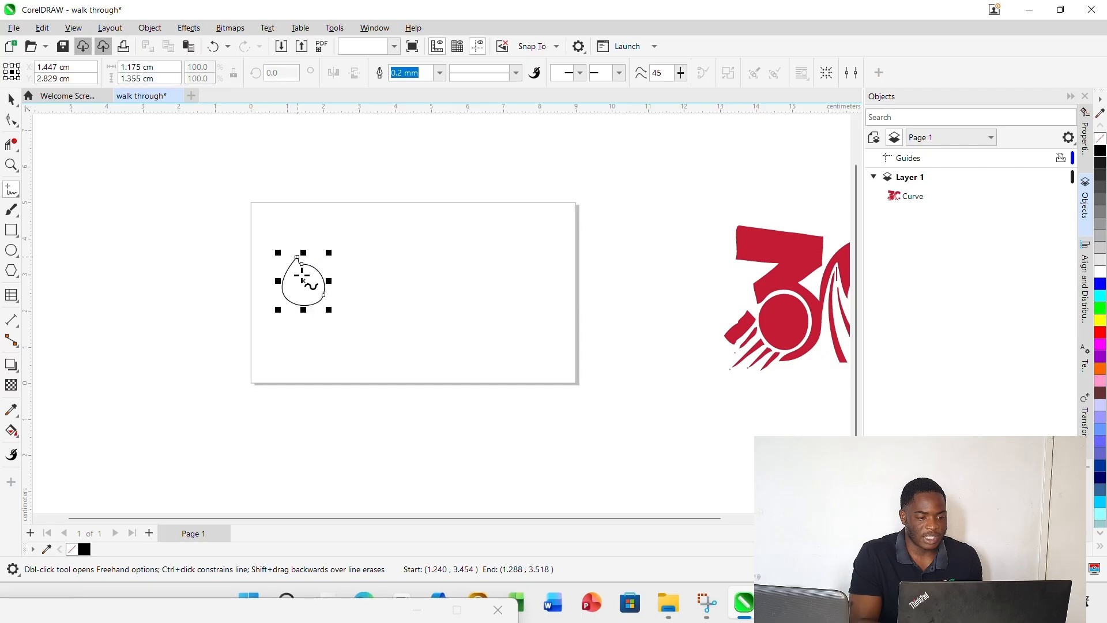
{"action": "mouse_move", "coordinate": [308, 305]}
{"action": "left_mouse_down"}
{"action": "mouse_move", "coordinate": [279, 343]}
{"action": "mouse_move", "coordinate": [305, 323]}
{"action": "mouse_move", "coordinate": [342, 326]}
{"action": "left_mouse_up"}
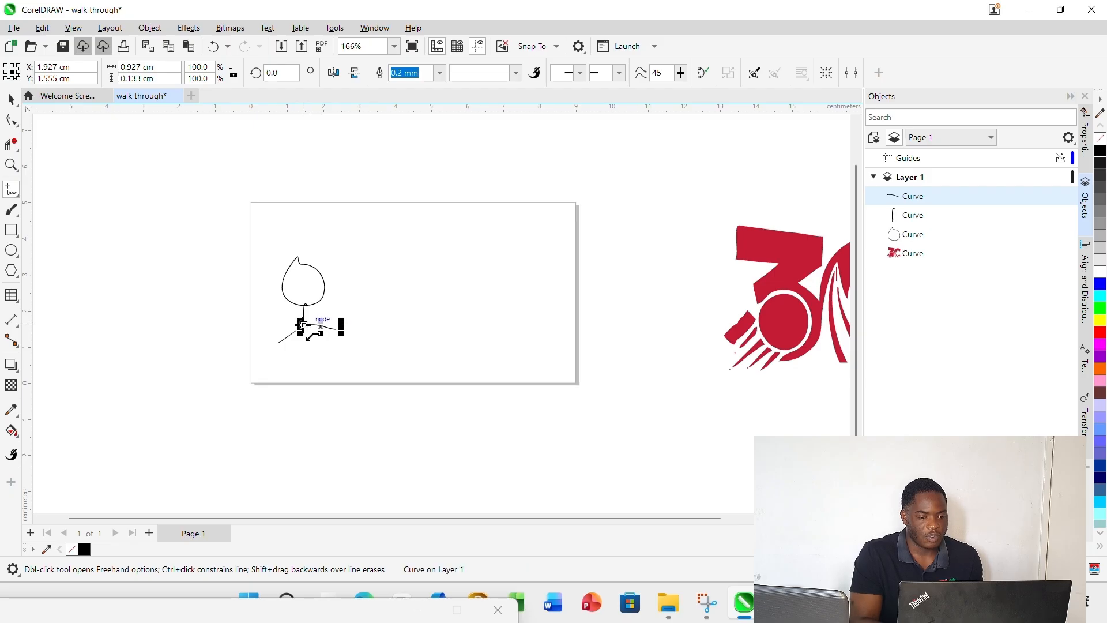
{"action": "mouse_move", "coordinate": [303, 325]}
{"action": "left_mouse_down"}
{"action": "mouse_move", "coordinate": [306, 358]}
{"action": "mouse_move", "coordinate": [291, 383]}
{"action": "left_mouse_up"}
{"action": "left_click_drag", "start_coordinate": [306, 343], "coordinate": [341, 381]}
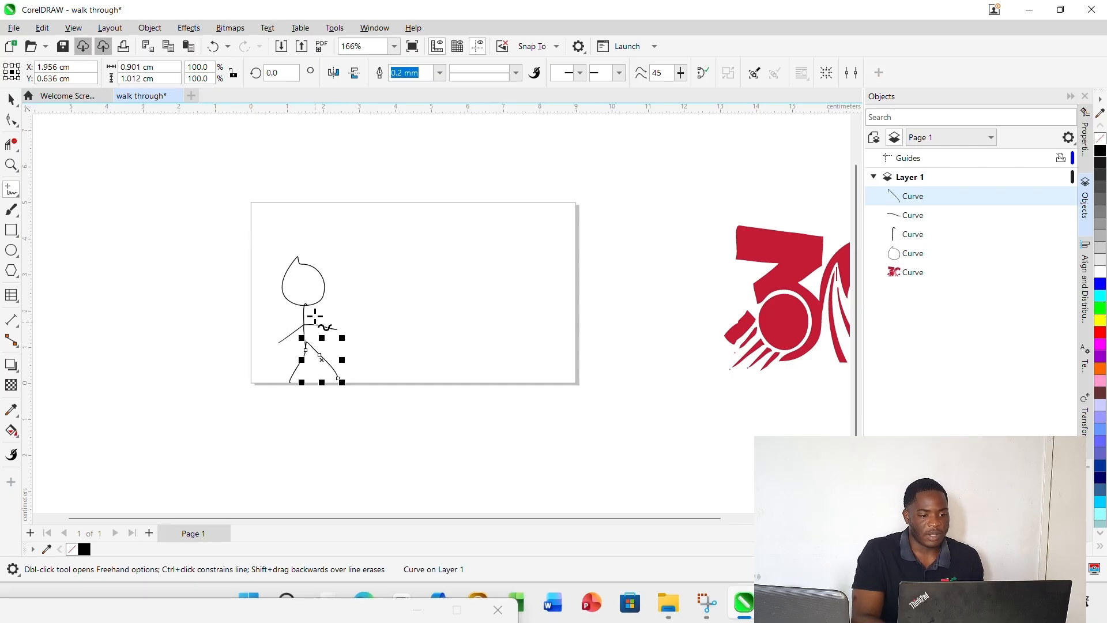
{"action": "mouse_move", "coordinate": [313, 277]}
{"action": "left_mouse_down"}
{"action": "mouse_move", "coordinate": [312, 287]}
{"action": "mouse_move", "coordinate": [289, 278]}
{"action": "mouse_move", "coordinate": [328, 297]}
{"action": "left_mouse_up"}
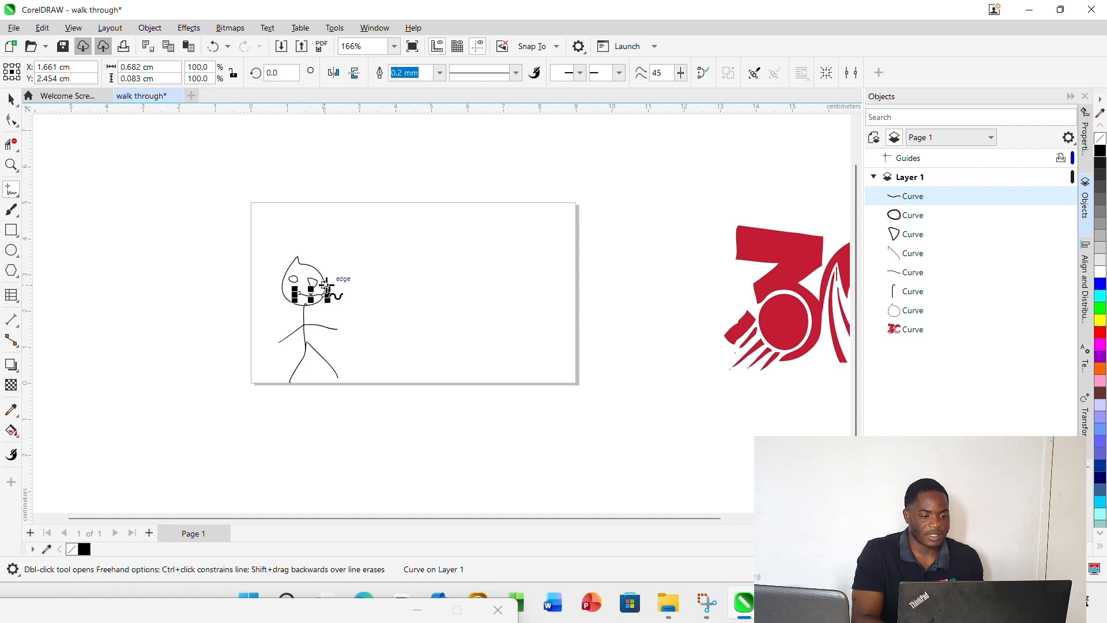
{"action": "left_click_drag", "start_coordinate": [304, 279], "coordinate": [304, 285]}
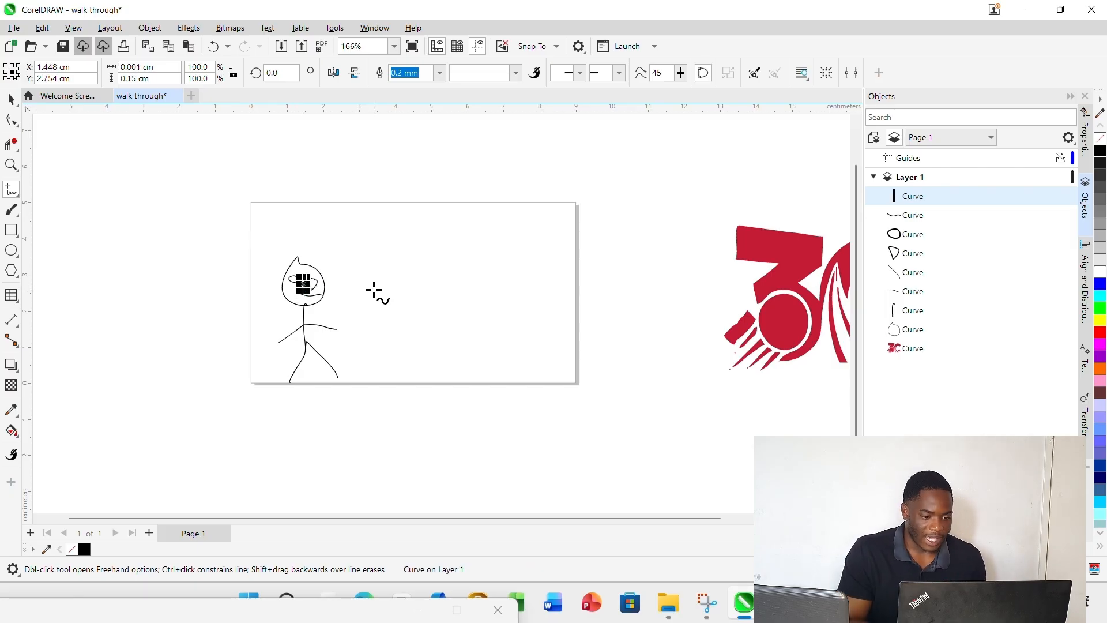
Sketch a Freehand car outline to the right of the stick figure with two wheels about 0.8 cm wide
{"action": "mouse_move", "coordinate": [384, 349]}
{"action": "left_mouse_down"}
{"action": "mouse_move", "coordinate": [416, 342]}
{"action": "mouse_move", "coordinate": [417, 310]}
{"action": "mouse_move", "coordinate": [472, 315]}
{"action": "mouse_move", "coordinate": [534, 342]}
{"action": "mouse_move", "coordinate": [535, 363]}
{"action": "mouse_move", "coordinate": [504, 351]}
{"action": "mouse_move", "coordinate": [494, 367]}
{"action": "mouse_move", "coordinate": [406, 356]}
{"action": "mouse_move", "coordinate": [396, 369]}
{"action": "mouse_move", "coordinate": [386, 352]}
{"action": "mouse_move", "coordinate": [423, 360]}
{"action": "left_mouse_up"}
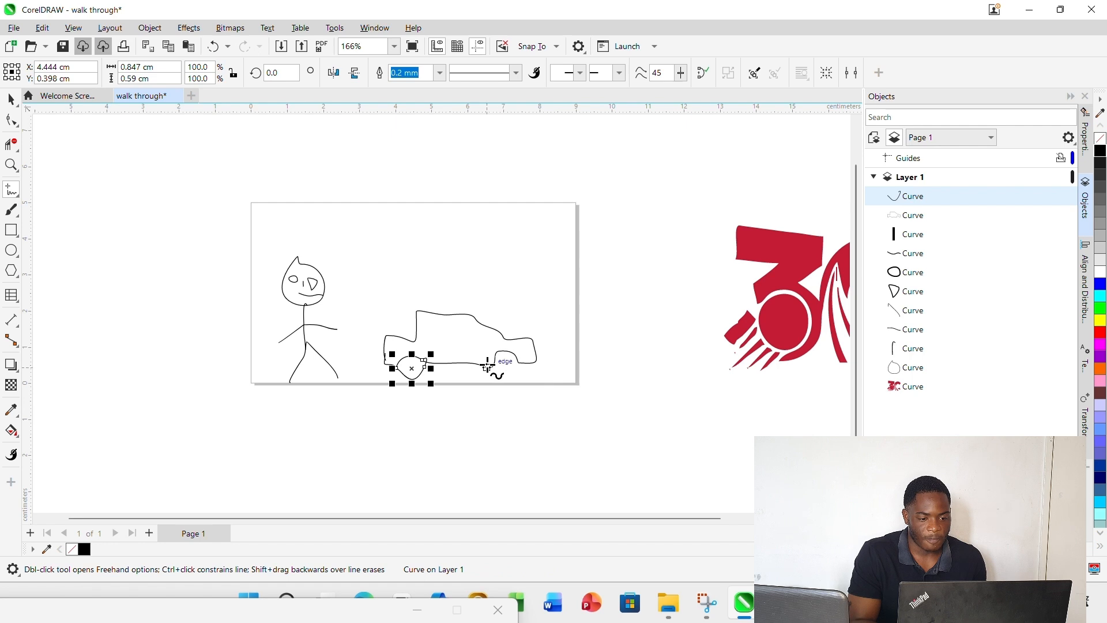
{"action": "mouse_move", "coordinate": [493, 365]}
{"action": "left_mouse_down"}
{"action": "mouse_move", "coordinate": [519, 375]}
{"action": "mouse_move", "coordinate": [523, 366]}
{"action": "mouse_move", "coordinate": [495, 363]}
{"action": "left_mouse_up"}
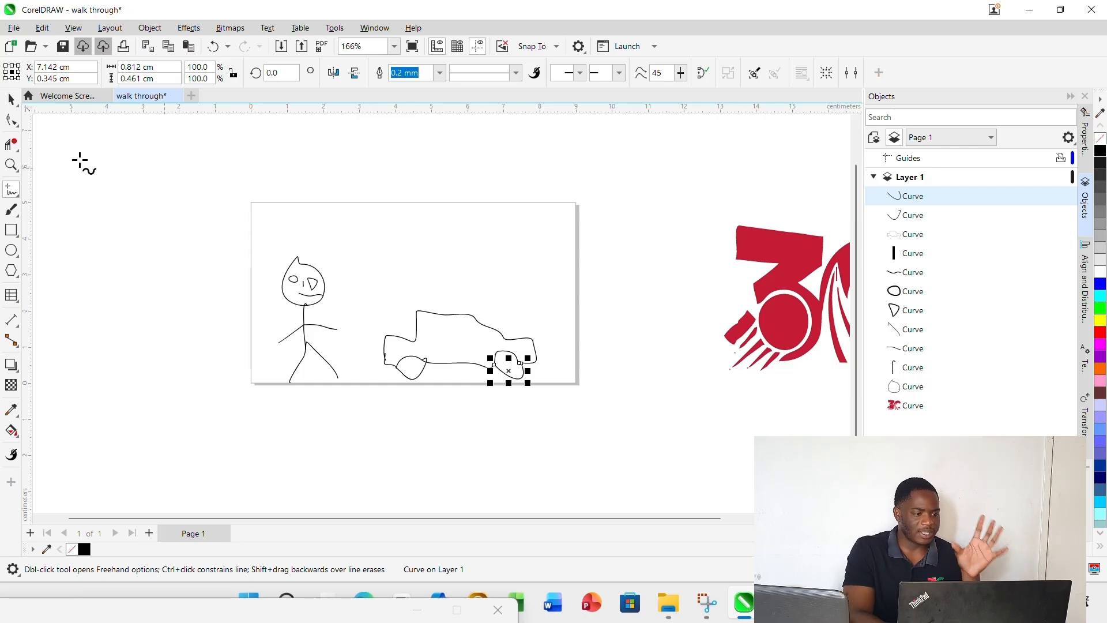
{"action": "left_click", "coordinate": [14, 121]}
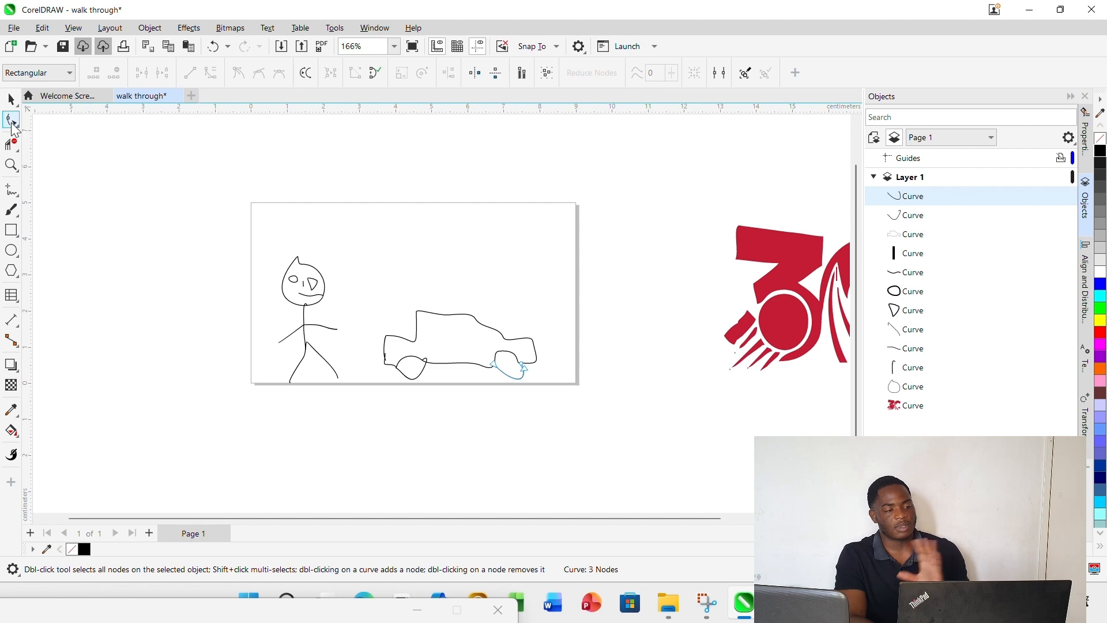
Draw a closed triangle about 7.7 by 1.8 cm across the page's upper edge with the 2-Point Line tool
{"action": "left_click", "coordinate": [16, 195]}
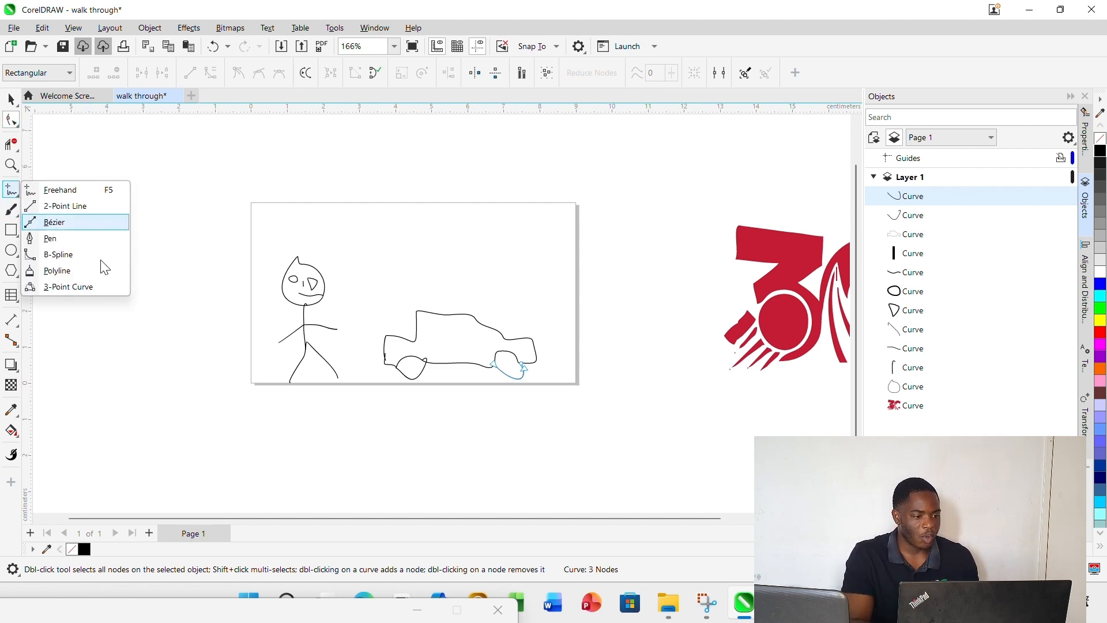
{"action": "left_click", "coordinate": [89, 207]}
{"action": "mouse_move", "coordinate": [203, 178]}
{"action": "left_mouse_down"}
{"action": "mouse_move", "coordinate": [477, 160]}
{"action": "mouse_move", "coordinate": [482, 225]}
{"action": "mouse_move", "coordinate": [203, 178]}
{"action": "left_mouse_up"}
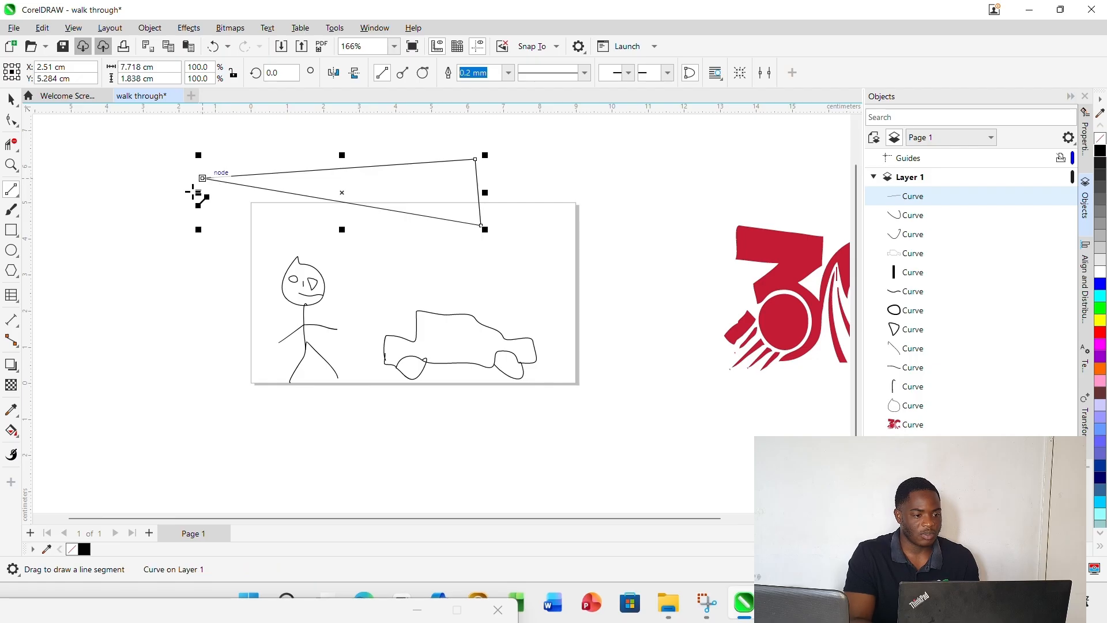
Draw three connected straight segments, about 9 by 6.2 cm overall, running around the left side from the triangle's left corner to its lower right corner
{"action": "left_click_drag", "start_coordinate": [157, 248], "coordinate": [174, 401]}
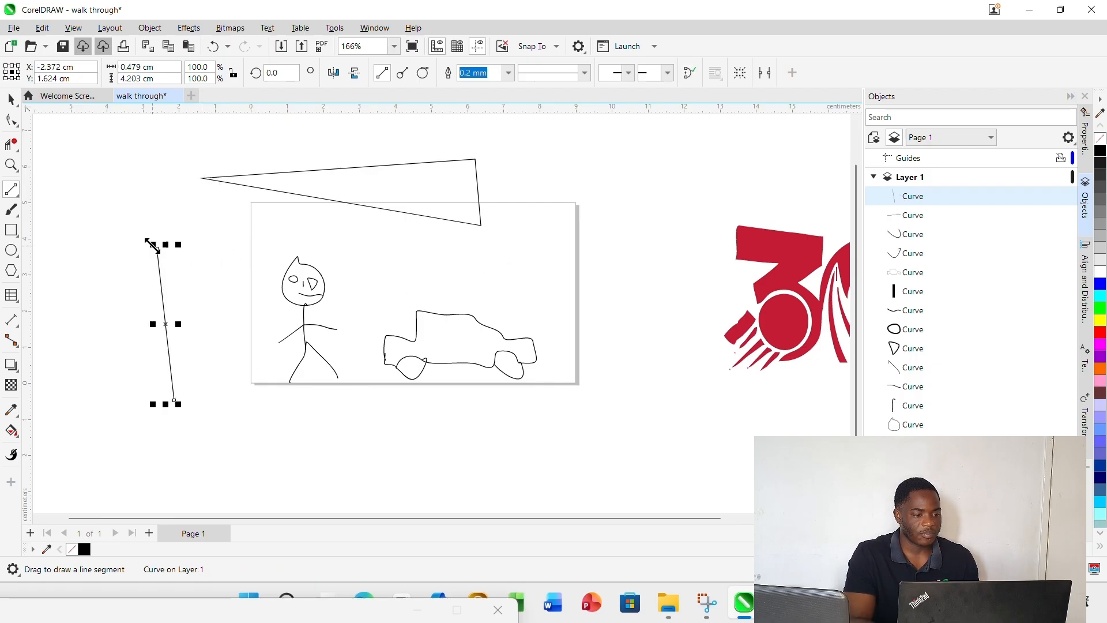
{"action": "left_click_drag", "start_coordinate": [156, 249], "coordinate": [203, 178]}
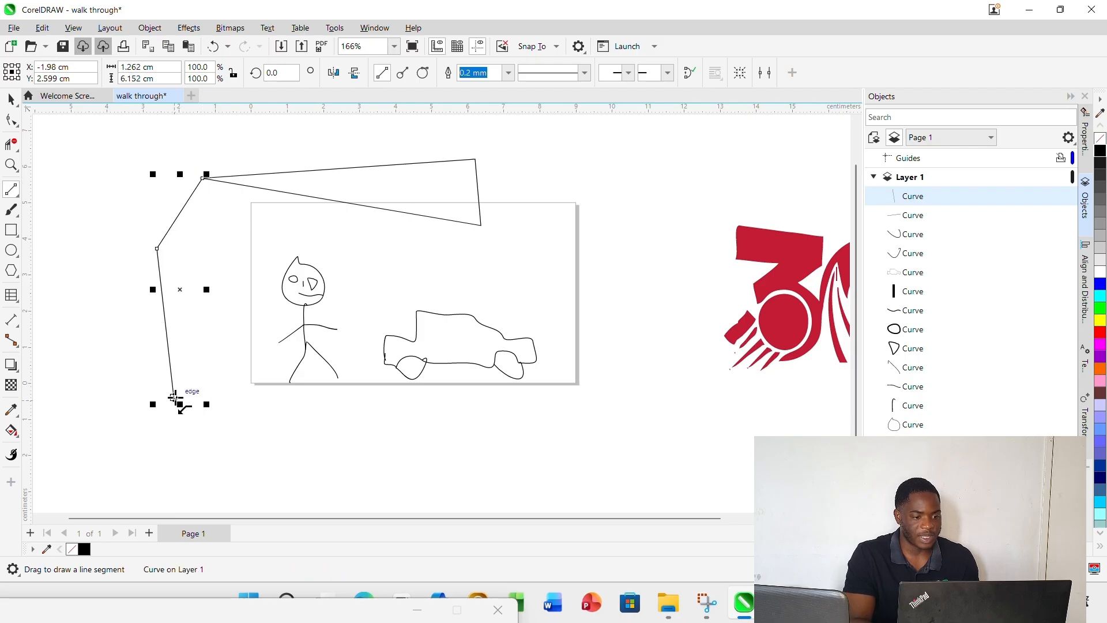
{"action": "left_click_drag", "start_coordinate": [174, 397], "coordinate": [481, 225]}
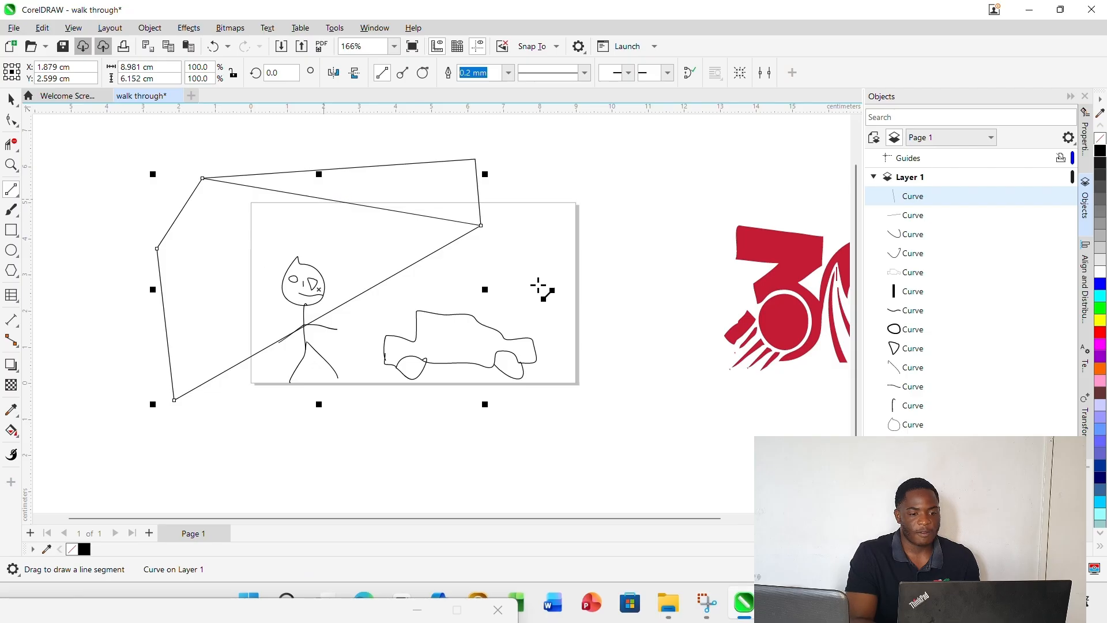
Draw three separate slanted lines between the car and the logo, the first about 2.7 cm tall and the last about 3.2 cm tall
{"action": "left_click_drag", "start_coordinate": [563, 247], "coordinate": [567, 351]}
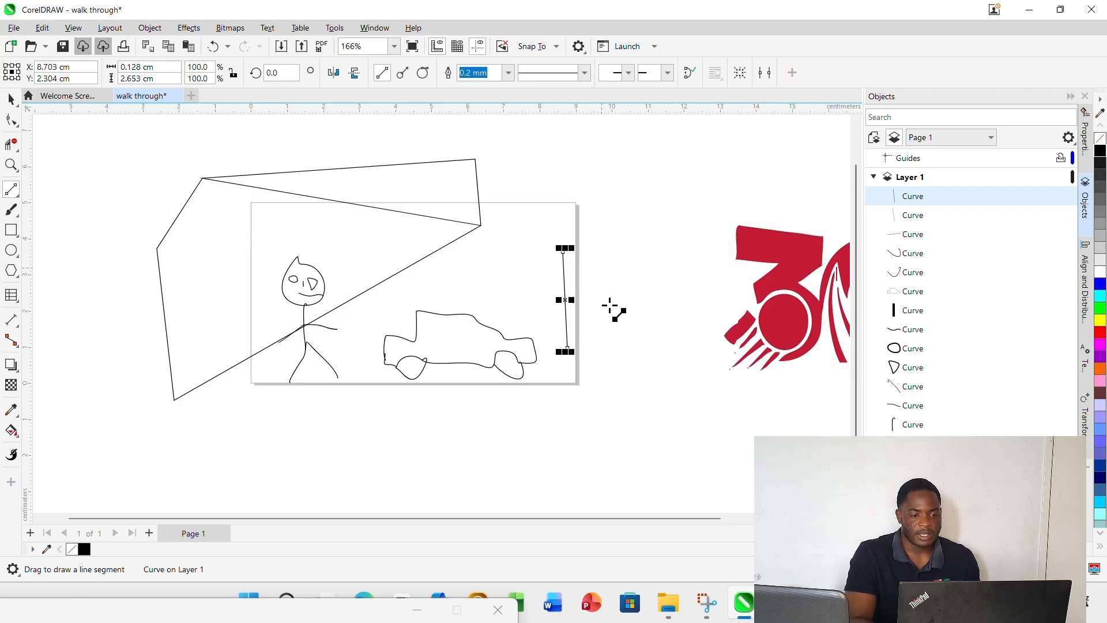
{"action": "left_click_drag", "start_coordinate": [601, 269], "coordinate": [615, 329]}
{"action": "left_click_drag", "start_coordinate": [647, 249], "coordinate": [673, 368]}
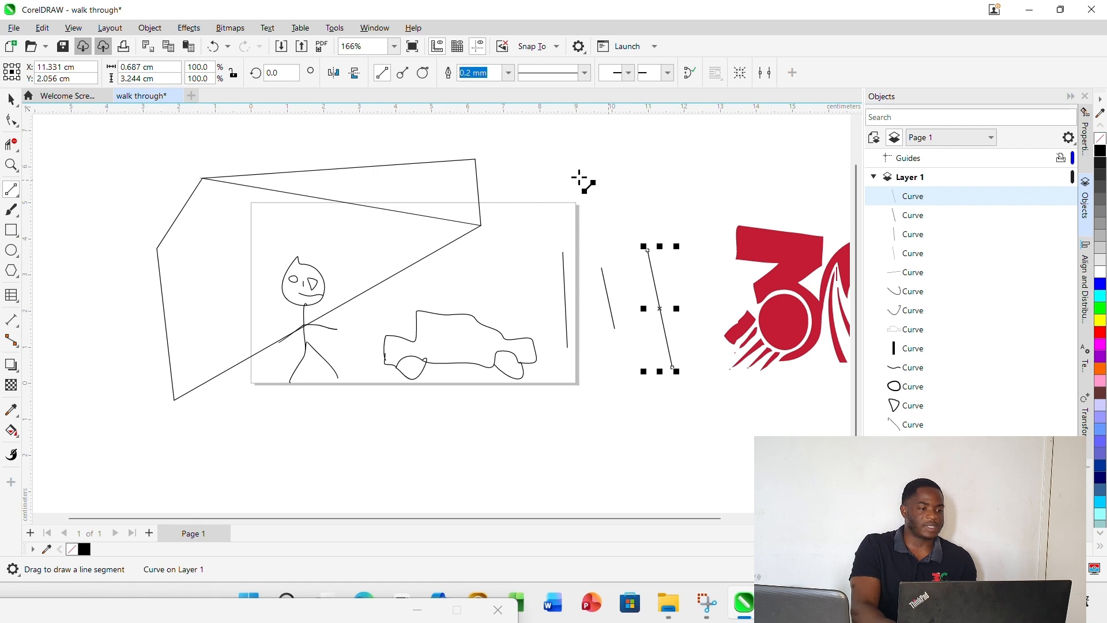
Draw an open zigzag curve to the left of the stick figure with the Bézier tool and move it above the logo
{"action": "left_click", "coordinate": [15, 193]}
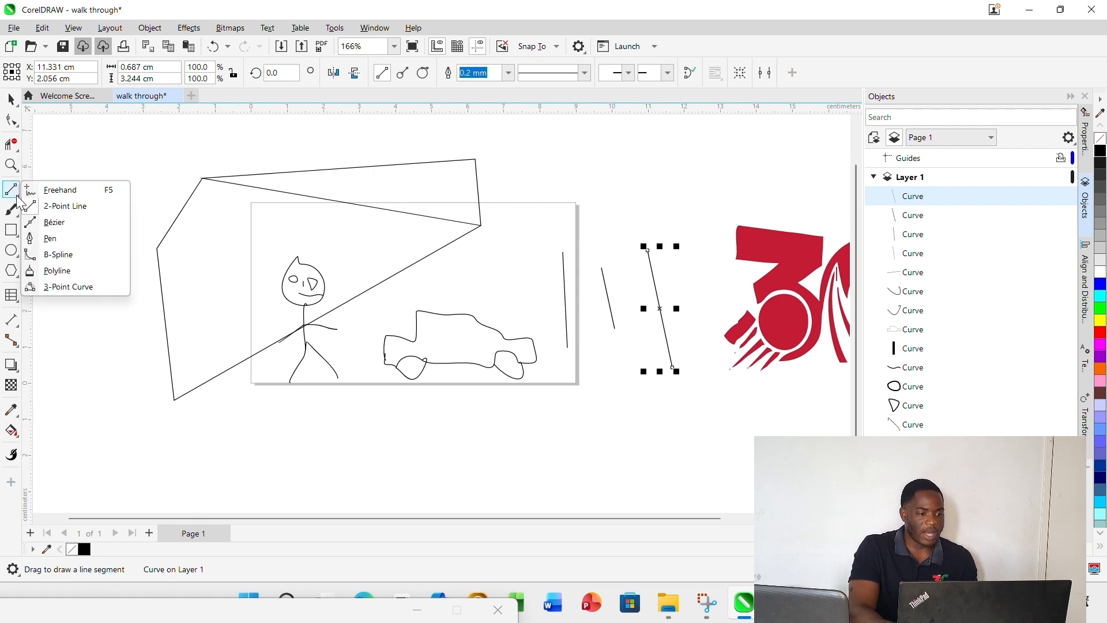
{"action": "left_click", "coordinate": [55, 222]}
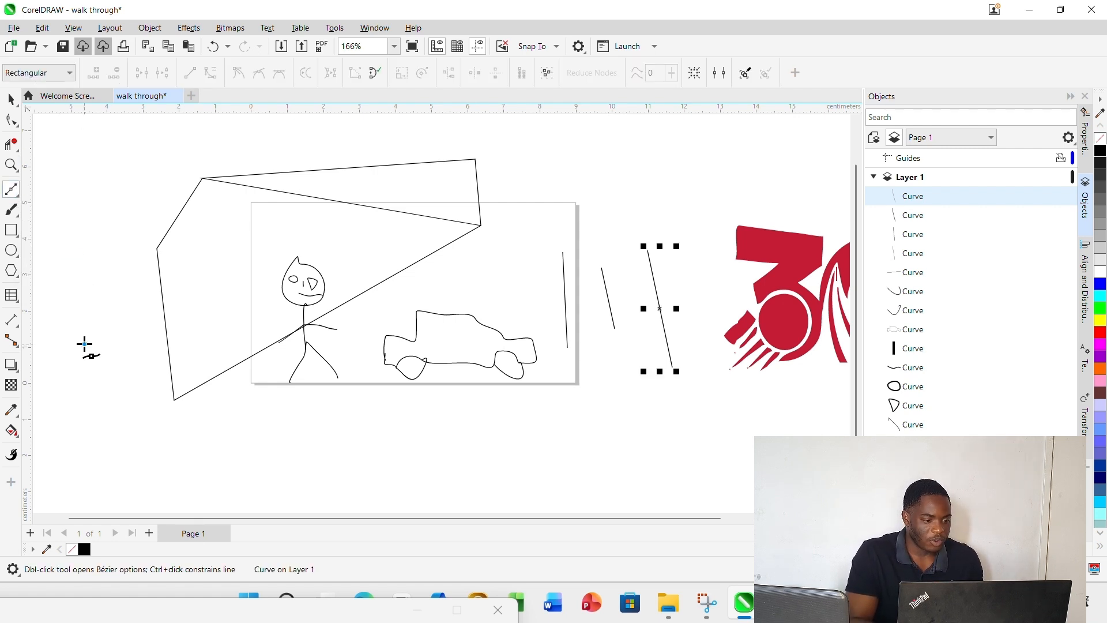
{"action": "left_click_drag", "start_coordinate": [84, 343], "coordinate": [287, 388]}
{"action": "left_click", "coordinate": [135, 205]}
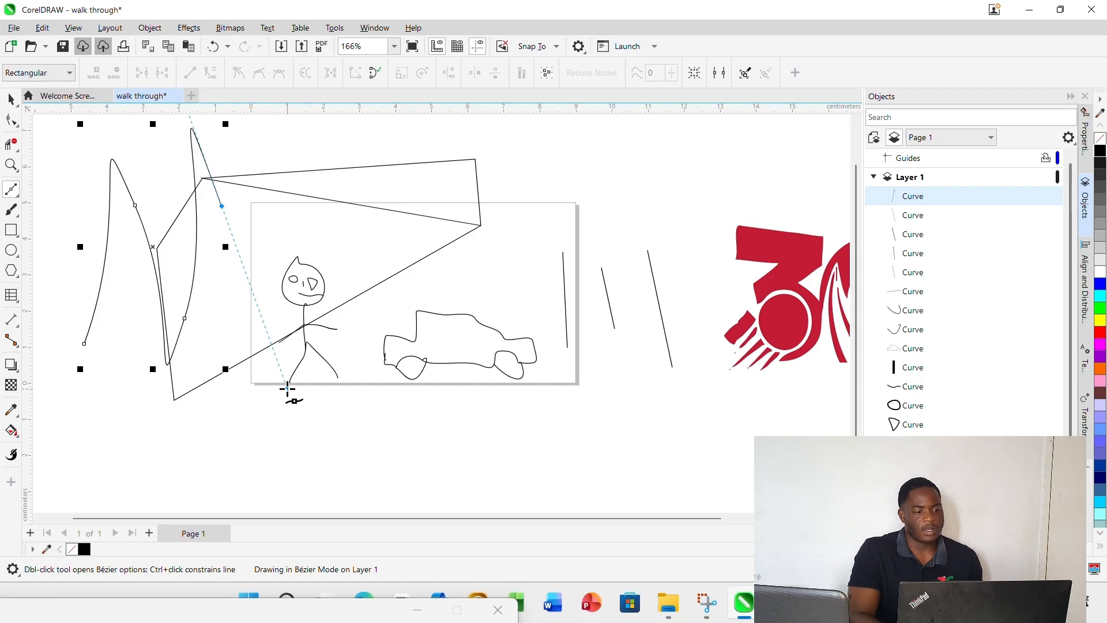
{"action": "left_click", "coordinate": [287, 388]}
{"action": "scroll", "coordinate": [287, 388], "scroll_direction": "down", "scroll_amount": 2}
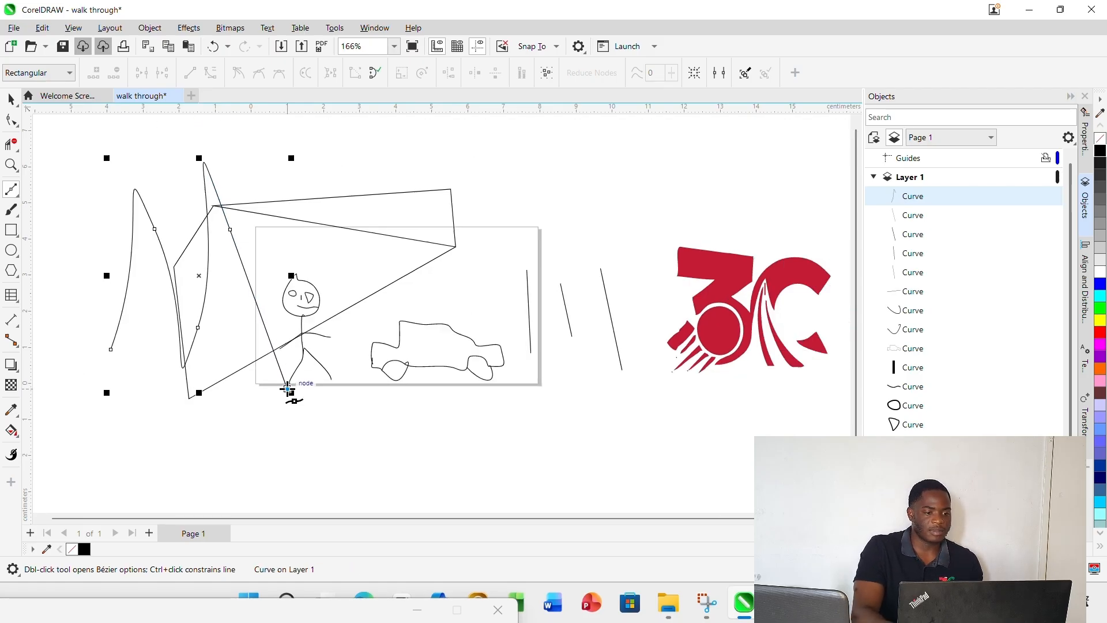
{"action": "key", "text": "space"}
{"action": "left_click_drag", "start_coordinate": [239, 312], "coordinate": [731, 217]}
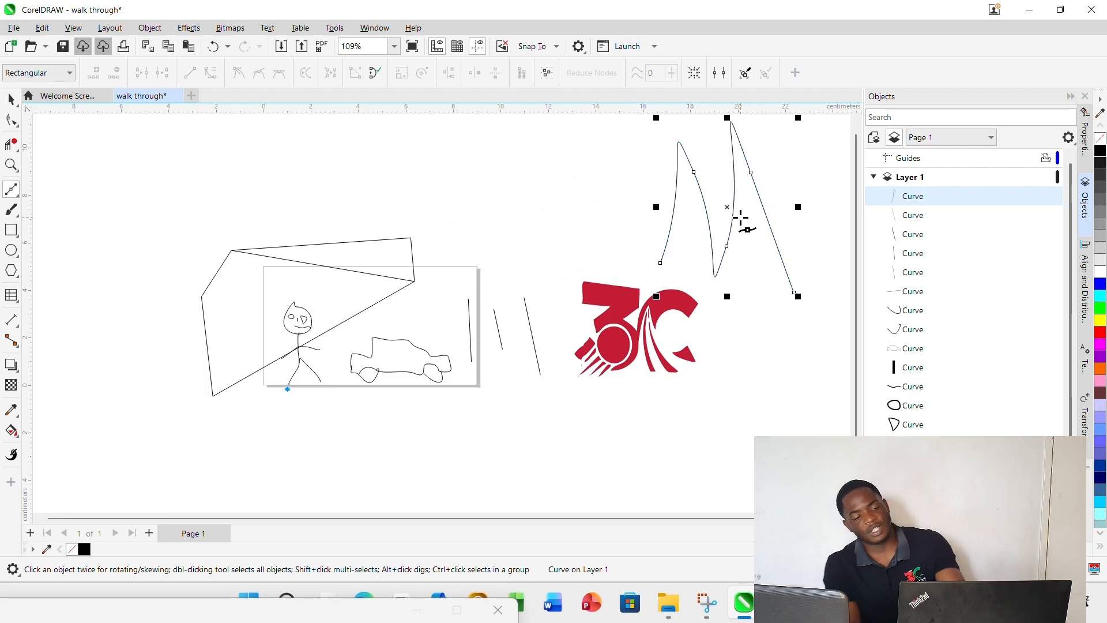
Draw an open zigzag path about 13.3 by 3.7 cm above the page with the Pen tool
{"action": "left_click", "coordinate": [18, 196]}
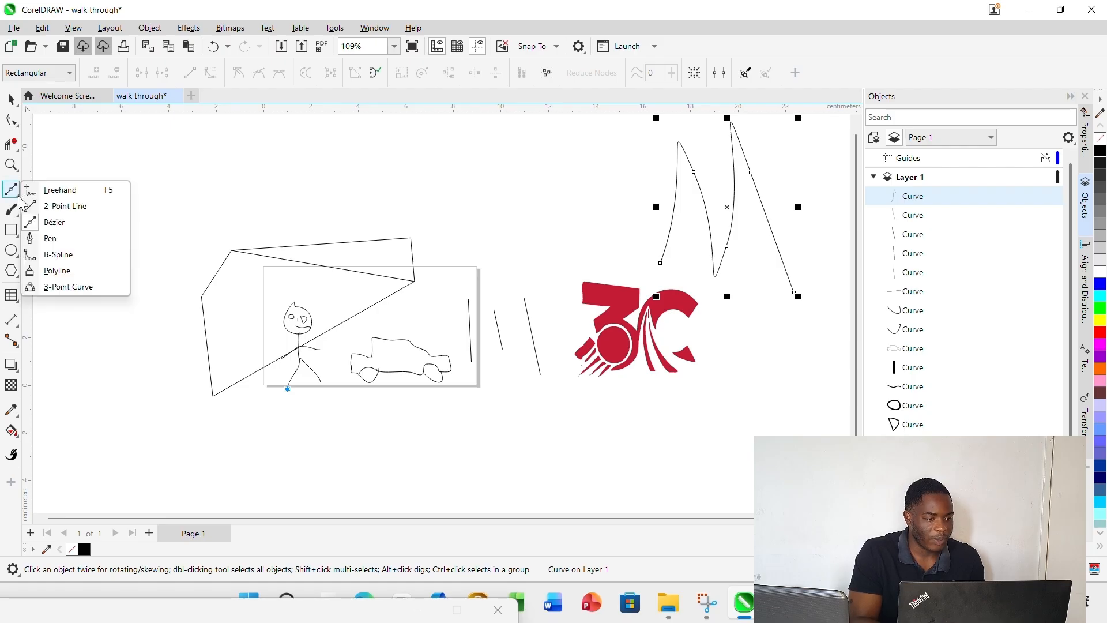
{"action": "left_click", "coordinate": [69, 237]}
{"action": "left_click_drag", "start_coordinate": [221, 201], "coordinate": [283, 139]}
{"action": "left_click", "coordinate": [537, 178]}
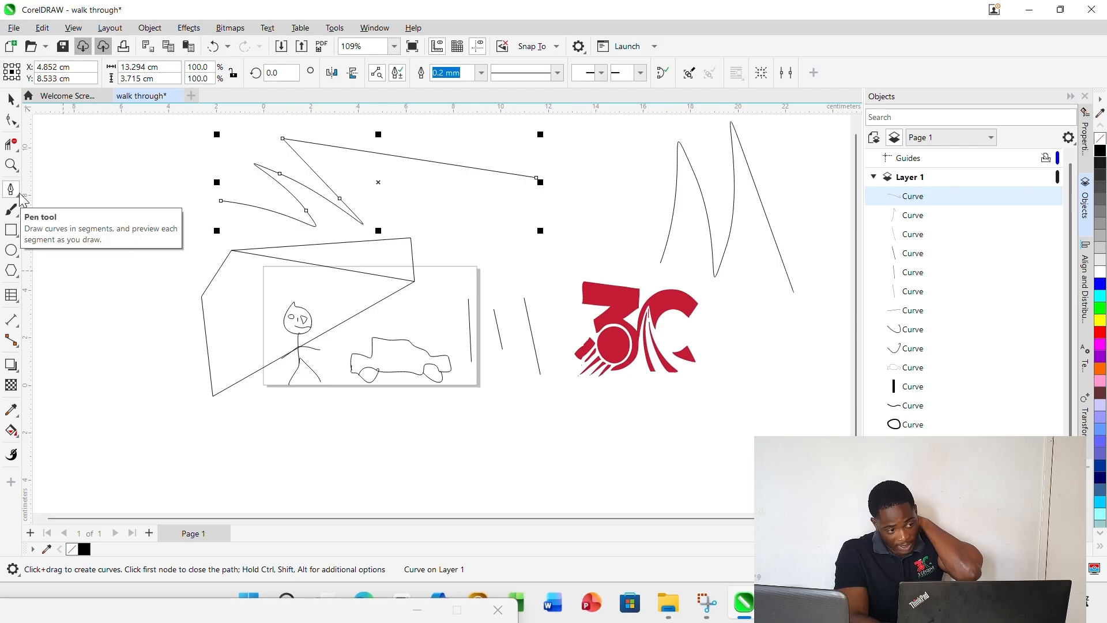
Draw a wavy curve in the empty area left of the page with the B-Spline tool and delete it
{"action": "left_click", "coordinate": [18, 196]}
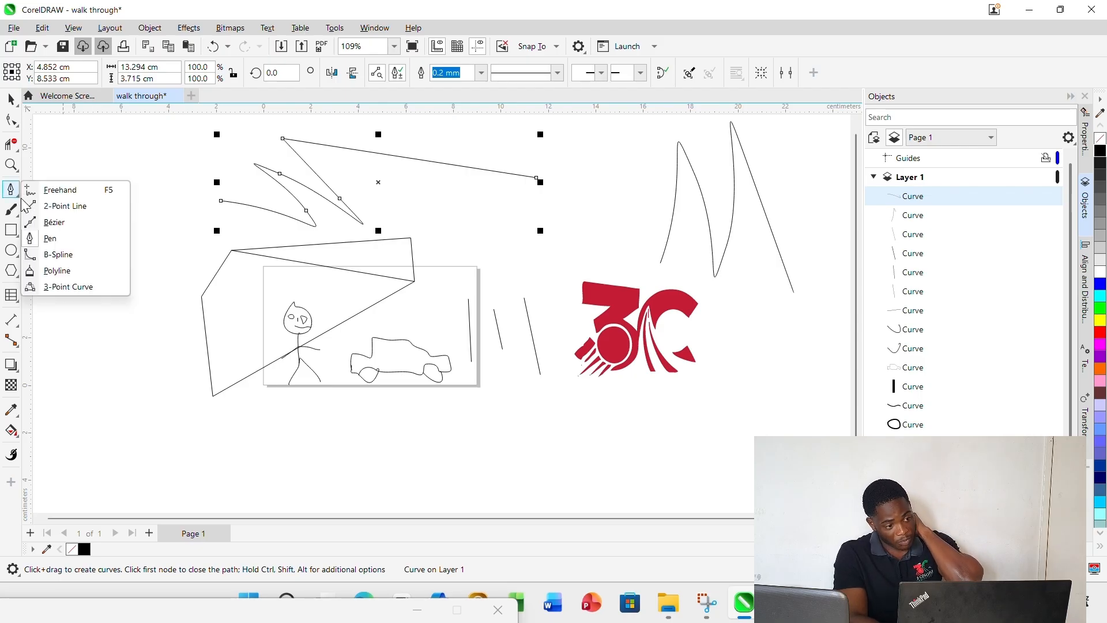
{"action": "left_click", "coordinate": [58, 254]}
{"action": "left_click", "coordinate": [104, 378]}
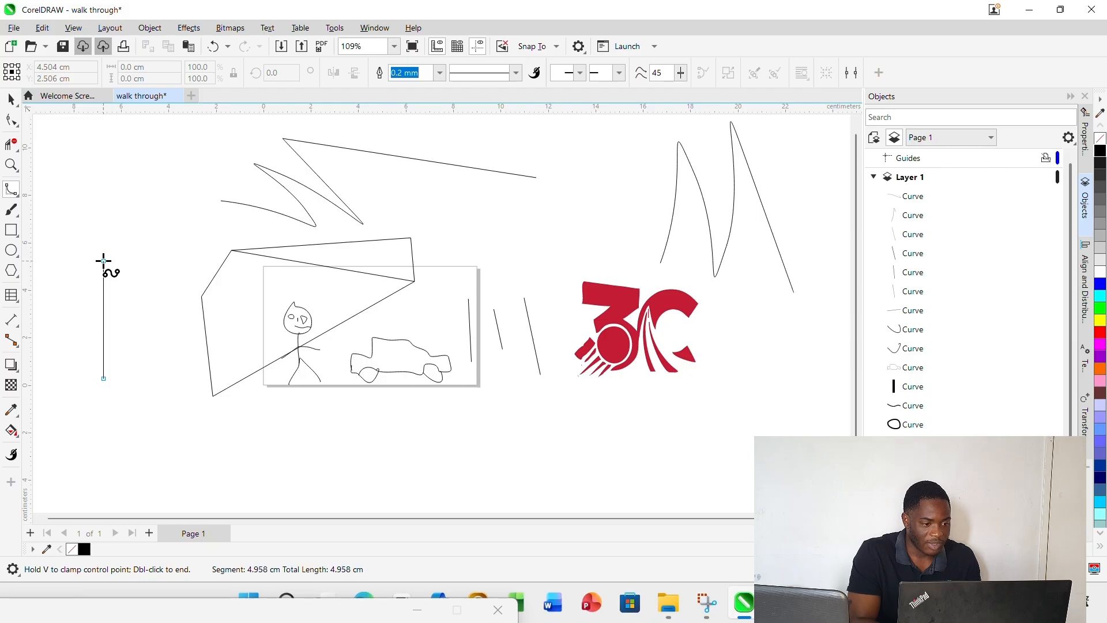
{"action": "left_click", "coordinate": [103, 261]}
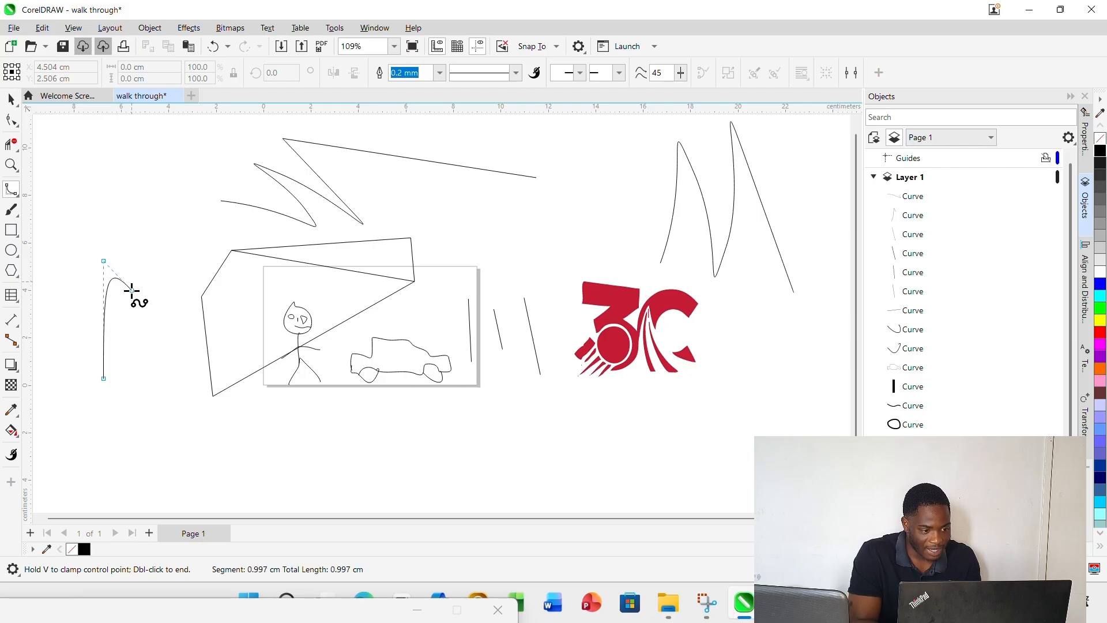
{"action": "left_click", "coordinate": [137, 313]}
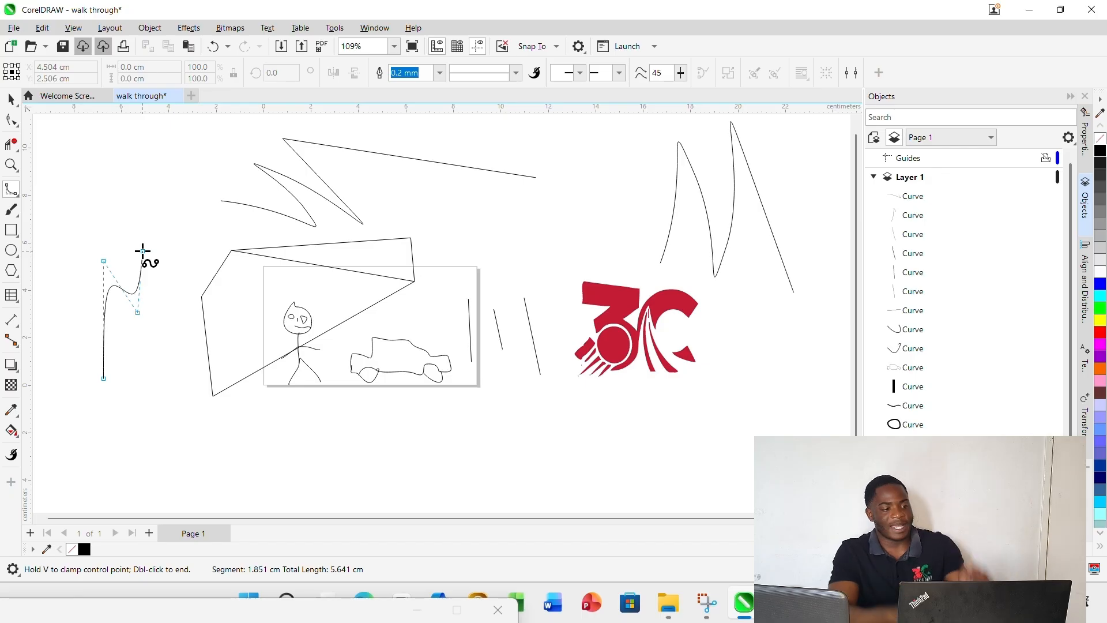
{"action": "left_click", "coordinate": [143, 251]}
{"action": "left_click", "coordinate": [142, 250]}
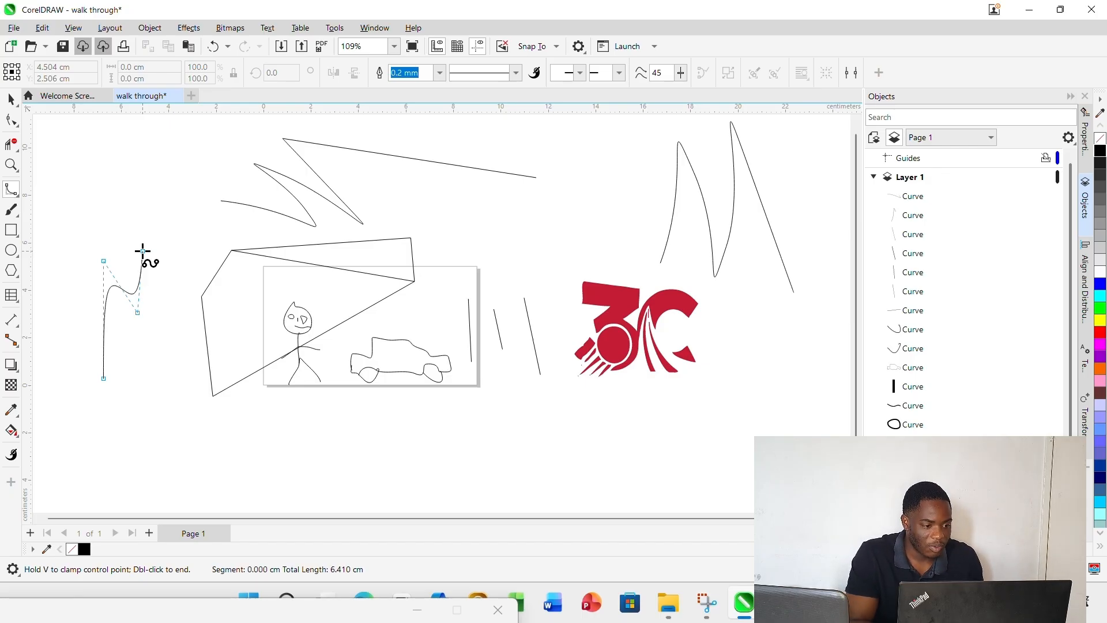
{"action": "double_click", "coordinate": [186, 379]}
{"action": "key", "text": "Delete"}
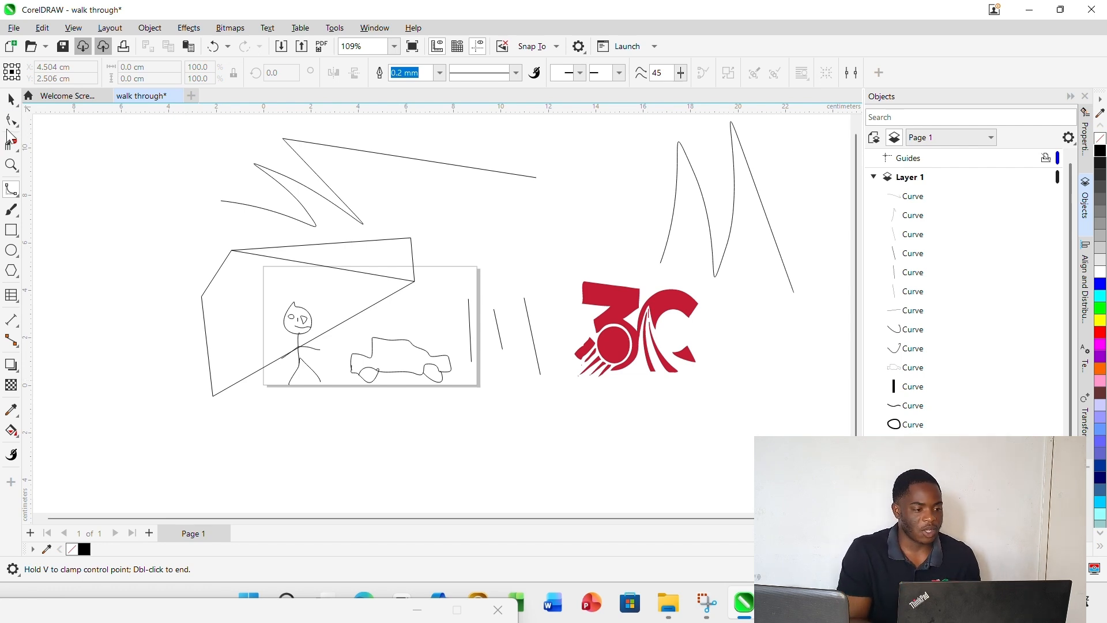
Delete the Pen zigzag, the connected straight segments, the triangle, the Bézier zigzag and the three slanted lines beside the logo
{"action": "left_click", "coordinate": [10, 101]}
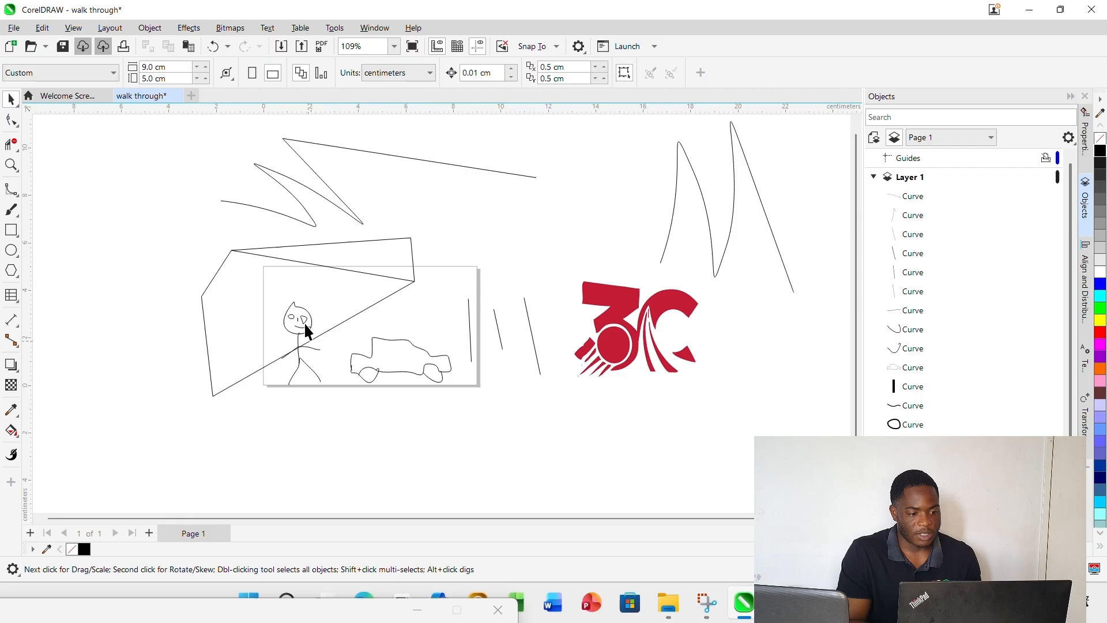
{"action": "left_click", "coordinate": [297, 200]}
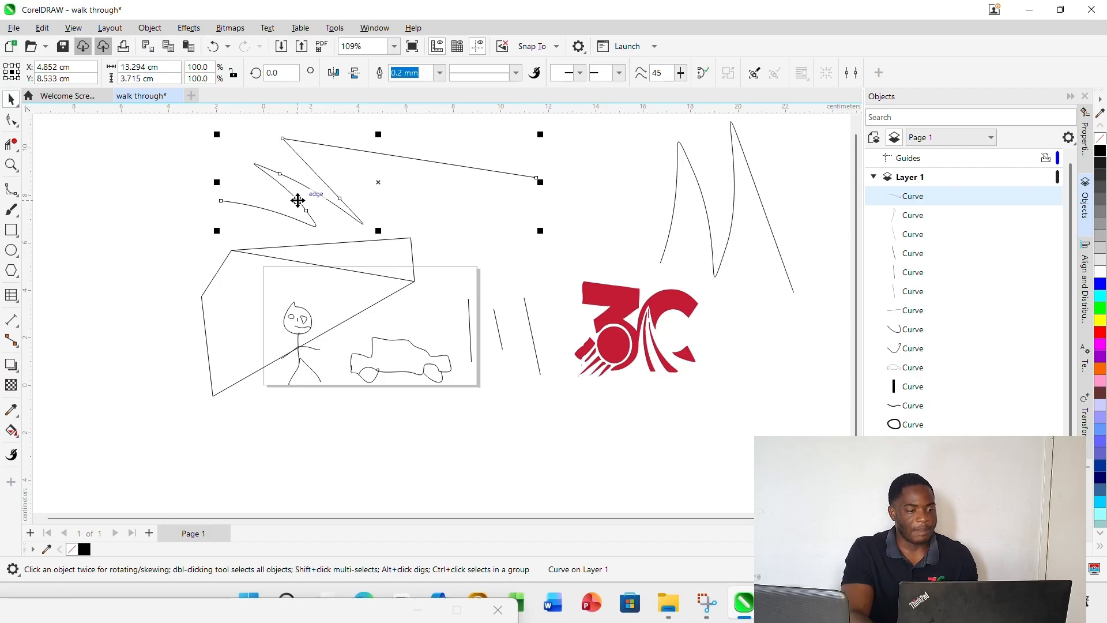
{"action": "key", "text": "Delete"}
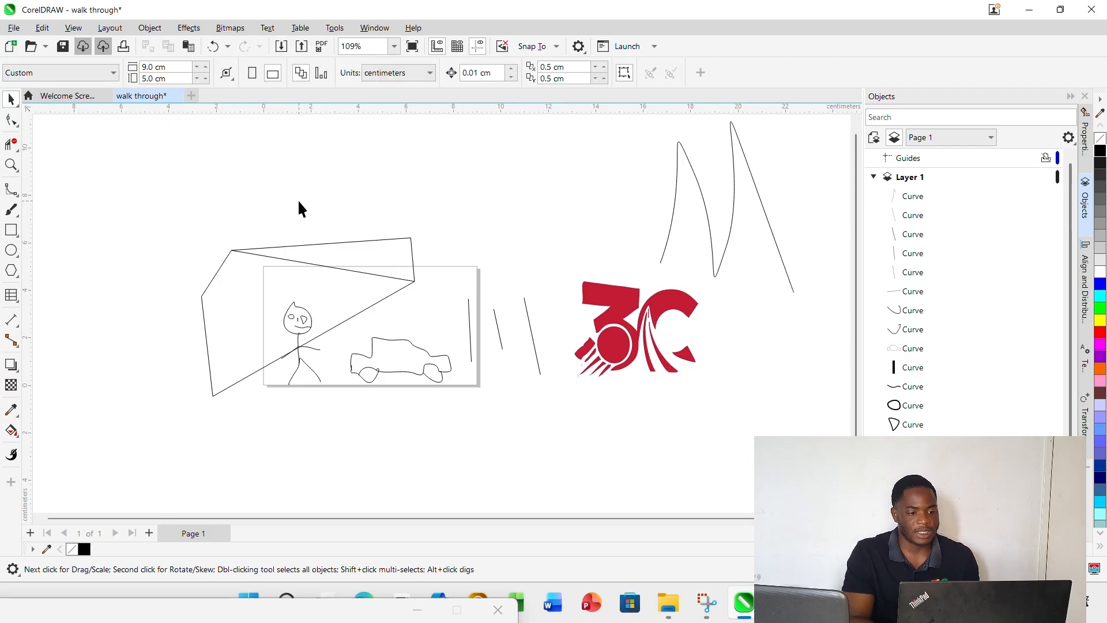
{"action": "left_click", "coordinate": [336, 271]}
{"action": "key", "text": "Delete"}
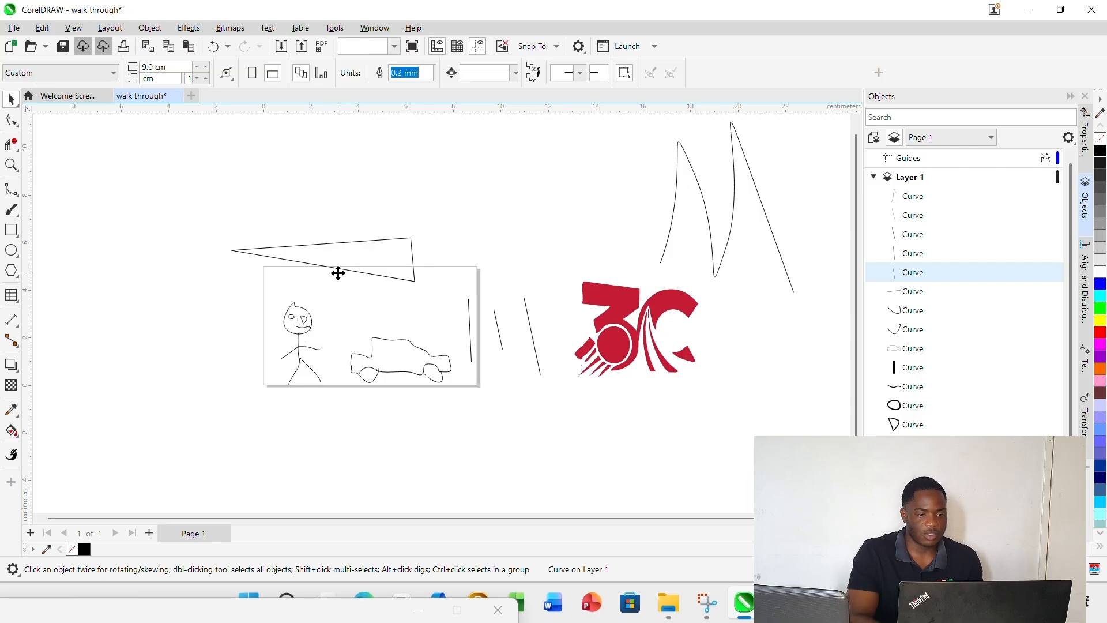
{"action": "left_click", "coordinate": [366, 267]}
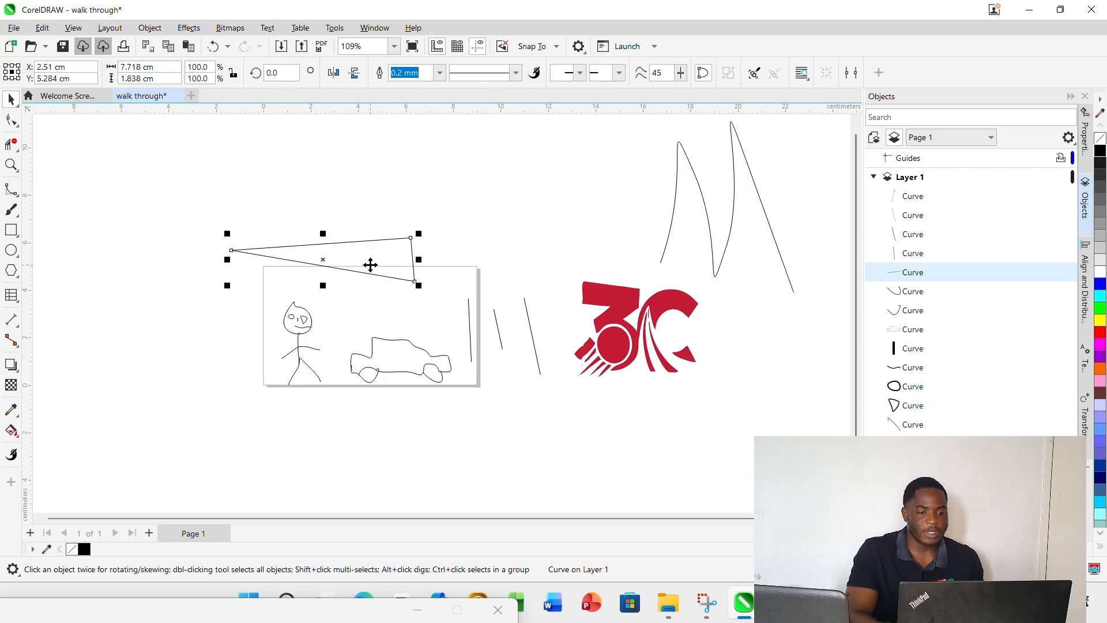
{"action": "key", "text": "Delete"}
{"action": "left_click", "coordinate": [759, 210]}
{"action": "key", "text": "Delete"}
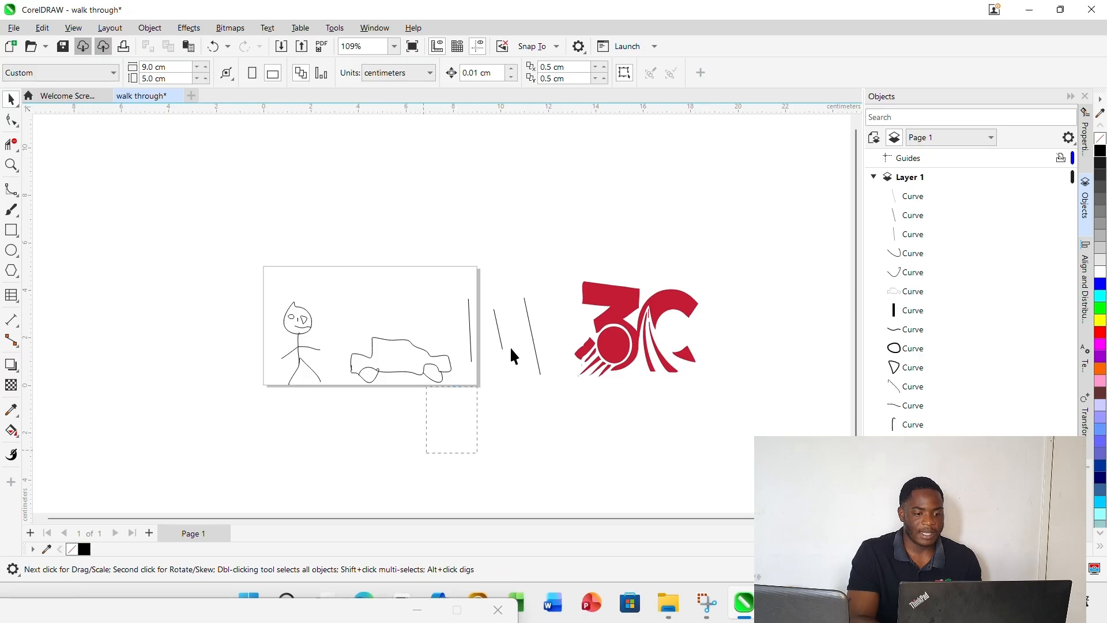
{"action": "left_click_drag", "start_coordinate": [509, 346], "coordinate": [566, 232]}
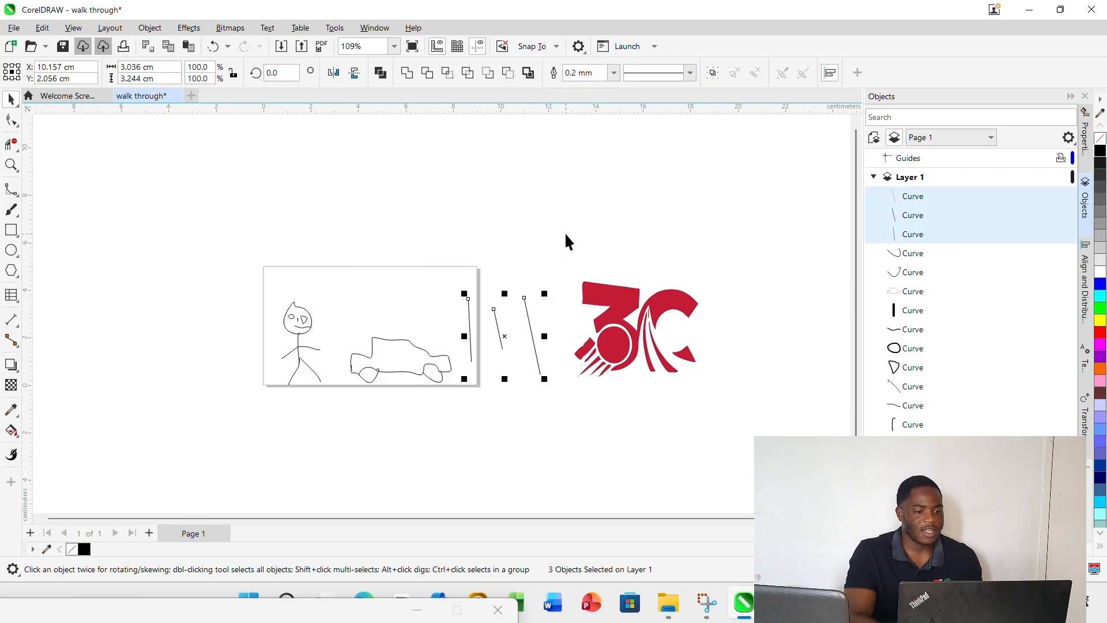
{"action": "key", "text": "Delete"}
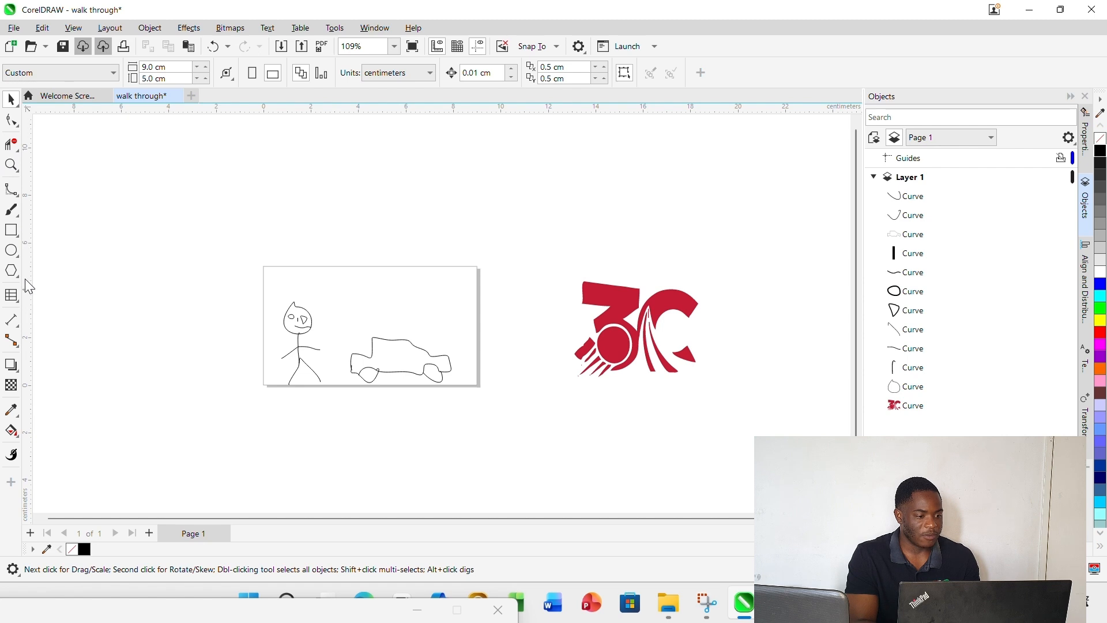
{"action": "left_click", "coordinate": [13, 196]}
{"action": "left_click", "coordinate": [18, 200]}
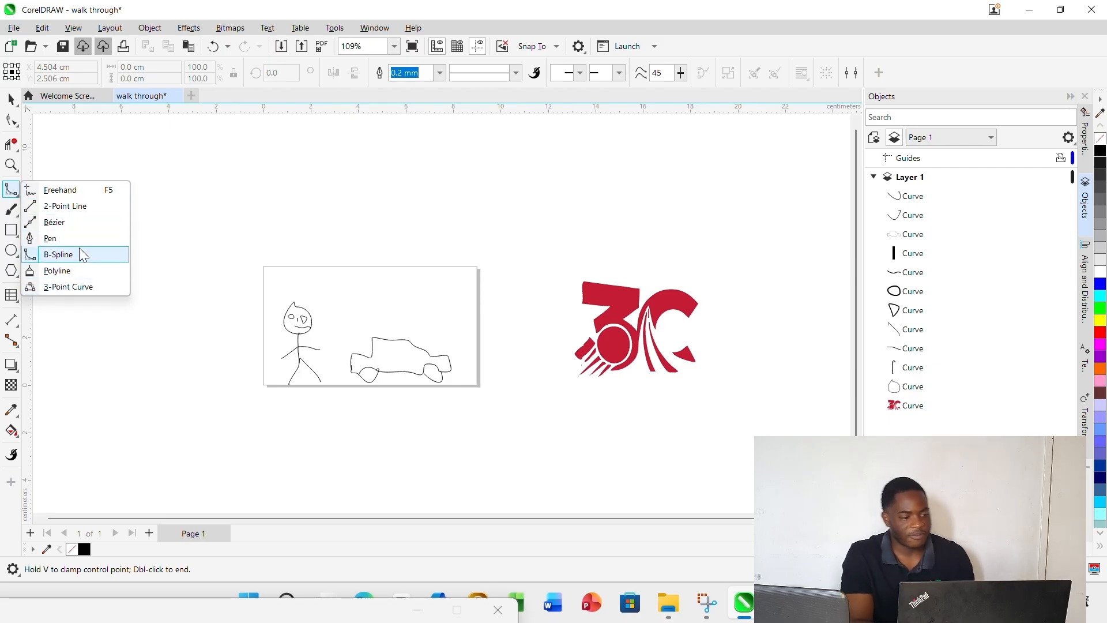
{"action": "left_click", "coordinate": [160, 213]}
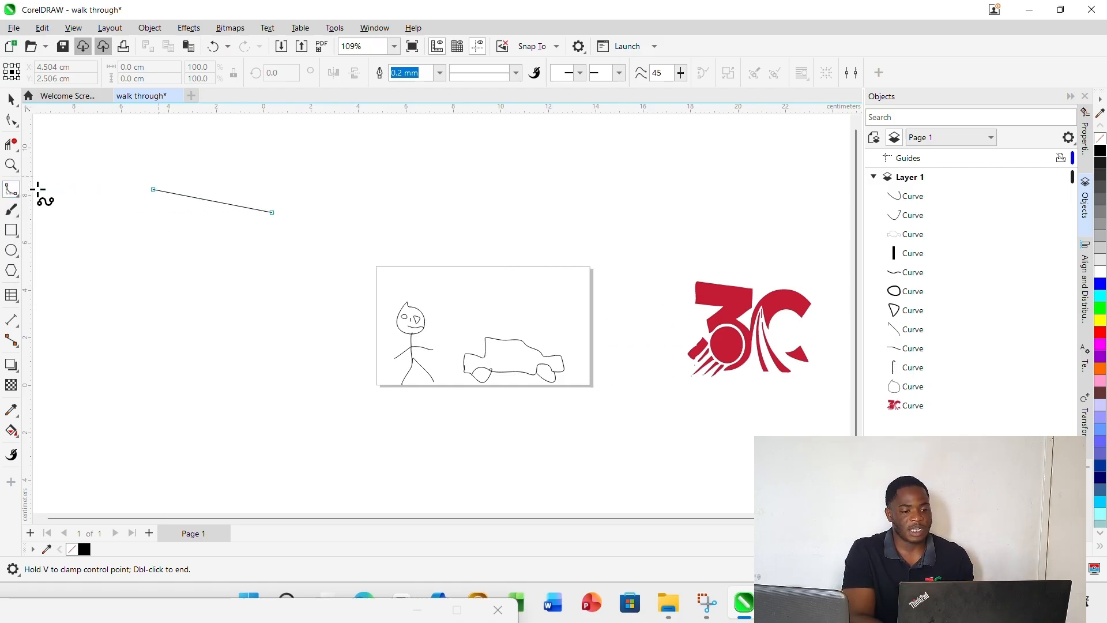
{"action": "double_click", "coordinate": [340, 228]}
{"action": "key", "text": "Delete"}
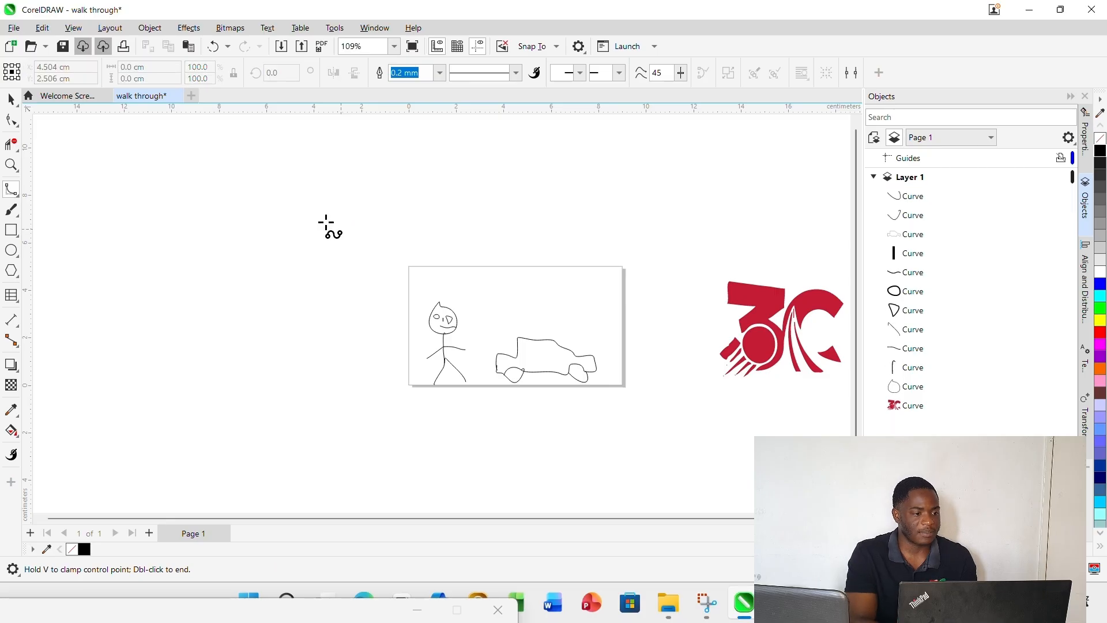
{"action": "left_click", "coordinate": [12, 94]}
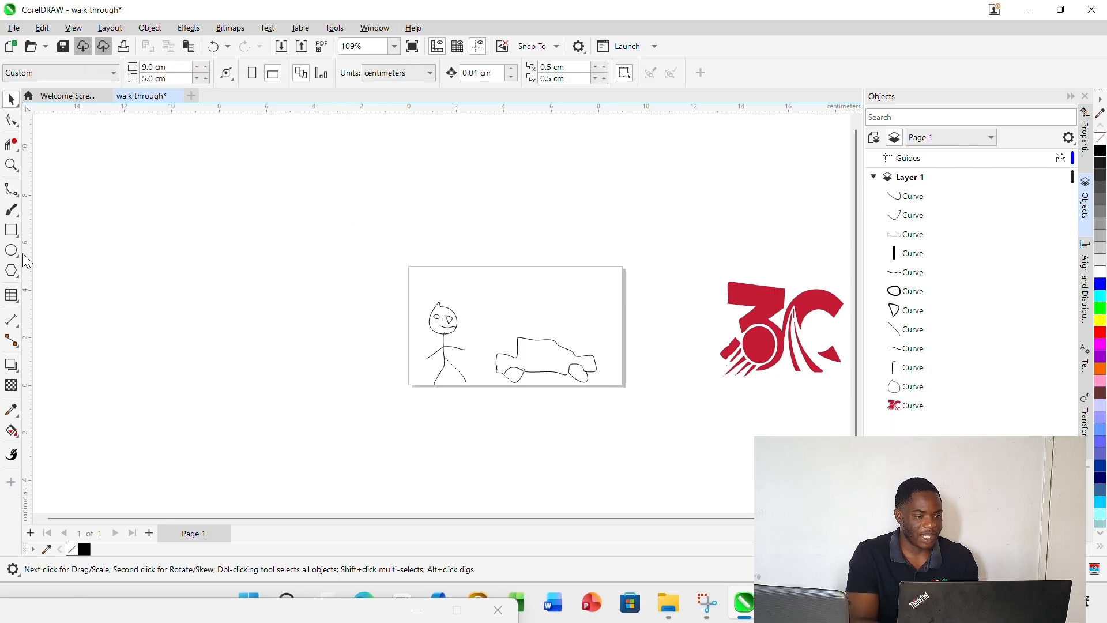
Paint a V-shaped stroke left of the page with the Painterly Brush tool's 5.08 cm Quirky brush and delete it
{"action": "left_click", "coordinate": [18, 218]}
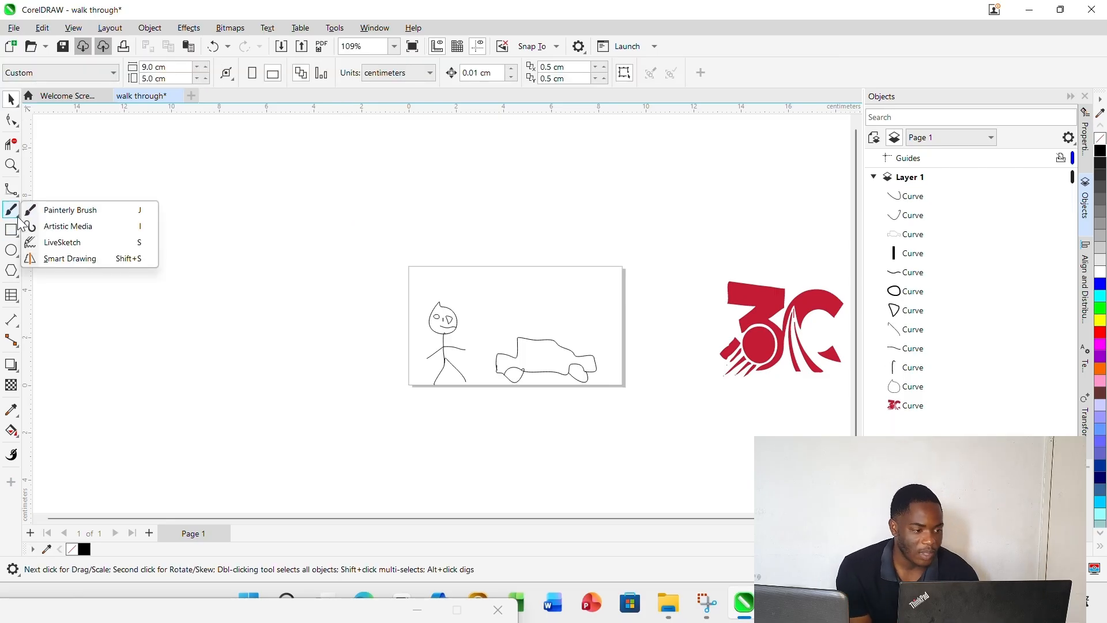
{"action": "left_click", "coordinate": [86, 209]}
{"action": "left_click_drag", "start_coordinate": [290, 263], "coordinate": [391, 275]}
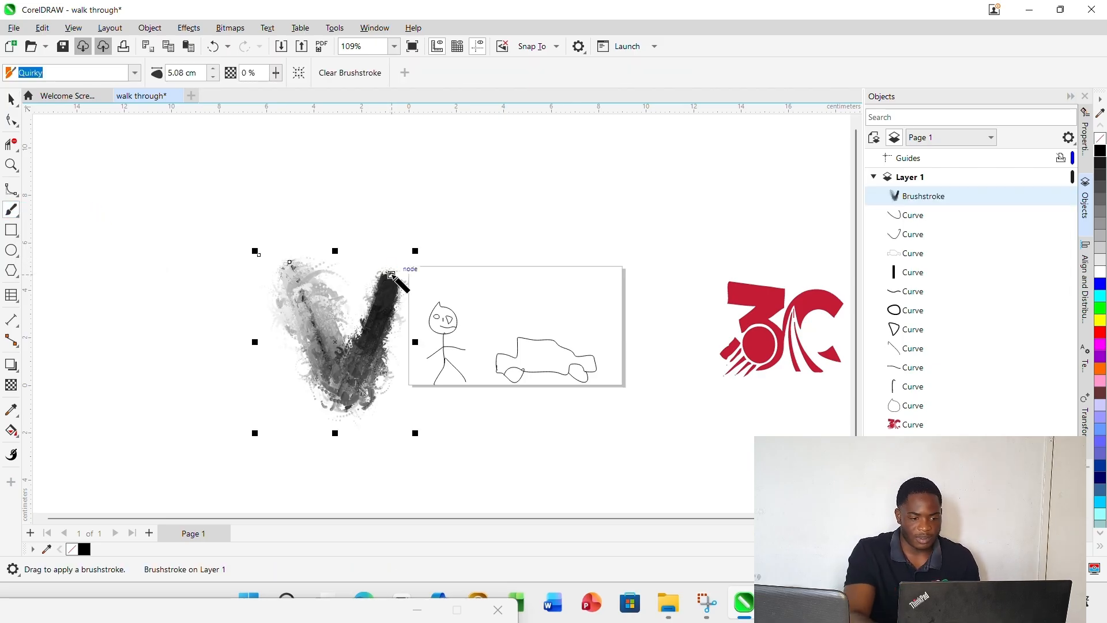
{"action": "key", "text": "Delete"}
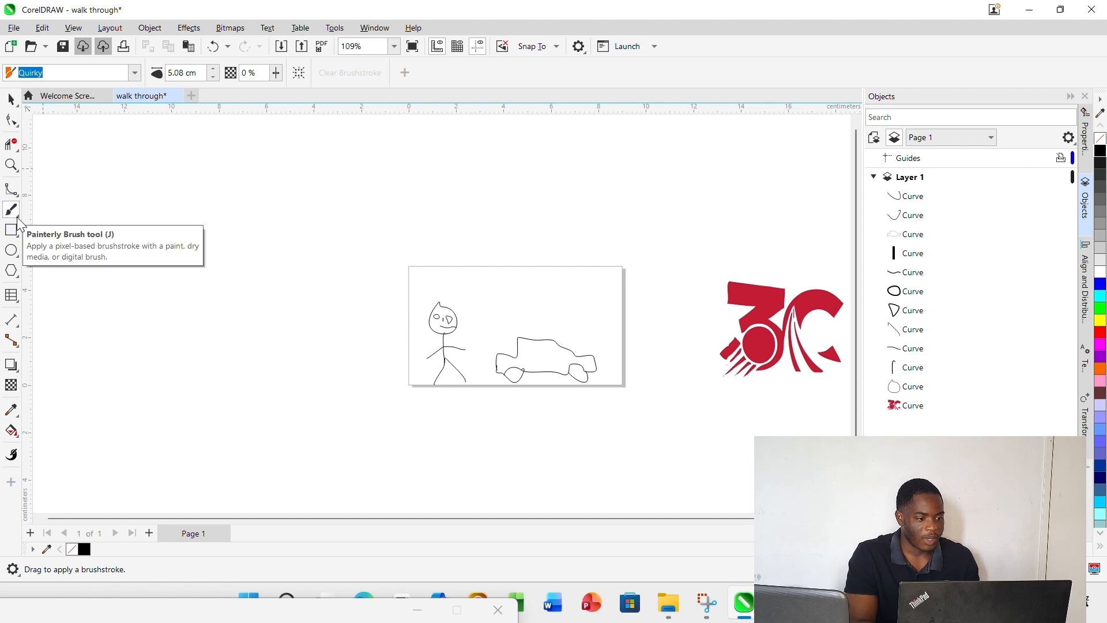
Draw a slanted line left of the page and a vertical line from its upper end with the Smart Drawing tool, and delete the vertical one
{"action": "left_click", "coordinate": [17, 214]}
{"action": "left_click", "coordinate": [69, 258]}
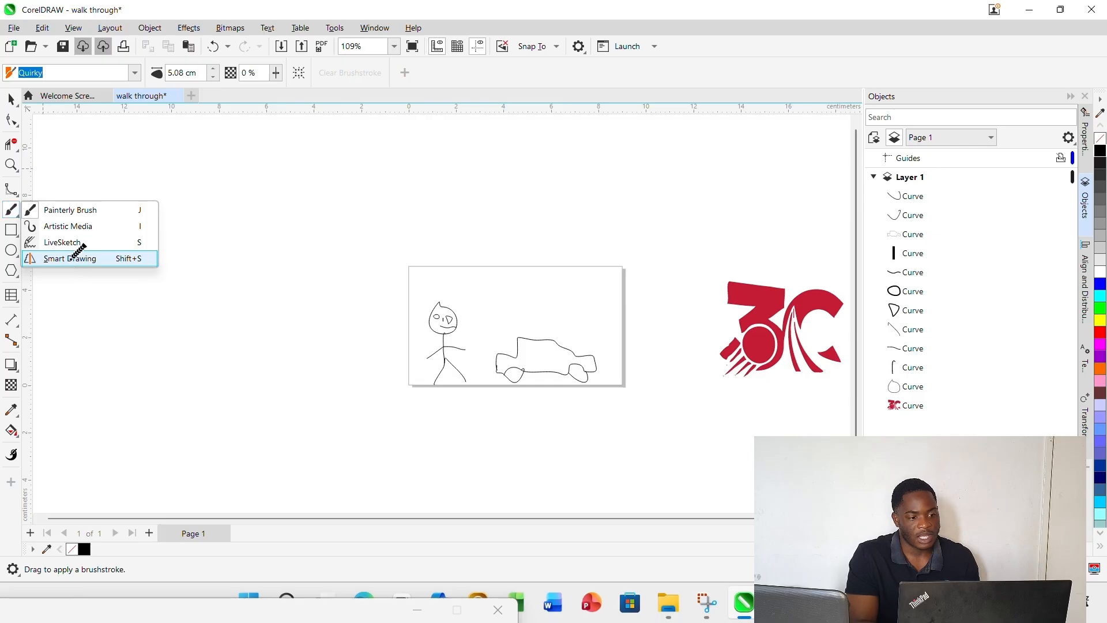
{"action": "left_click_drag", "start_coordinate": [208, 304], "coordinate": [359, 237]}
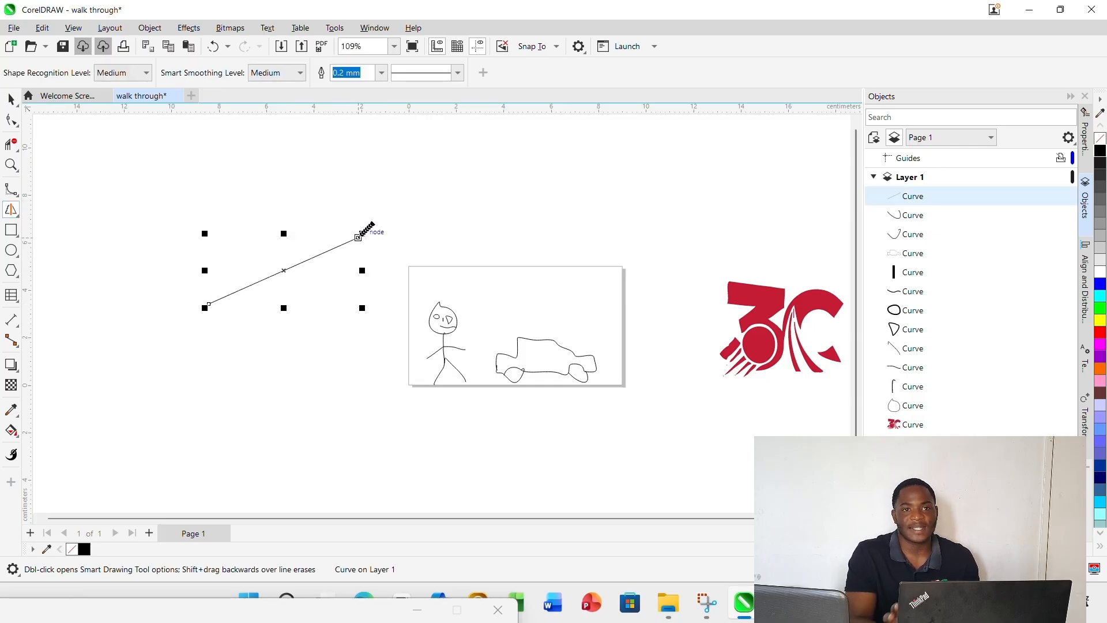
{"action": "left_click_drag", "start_coordinate": [358, 237], "coordinate": [350, 448]}
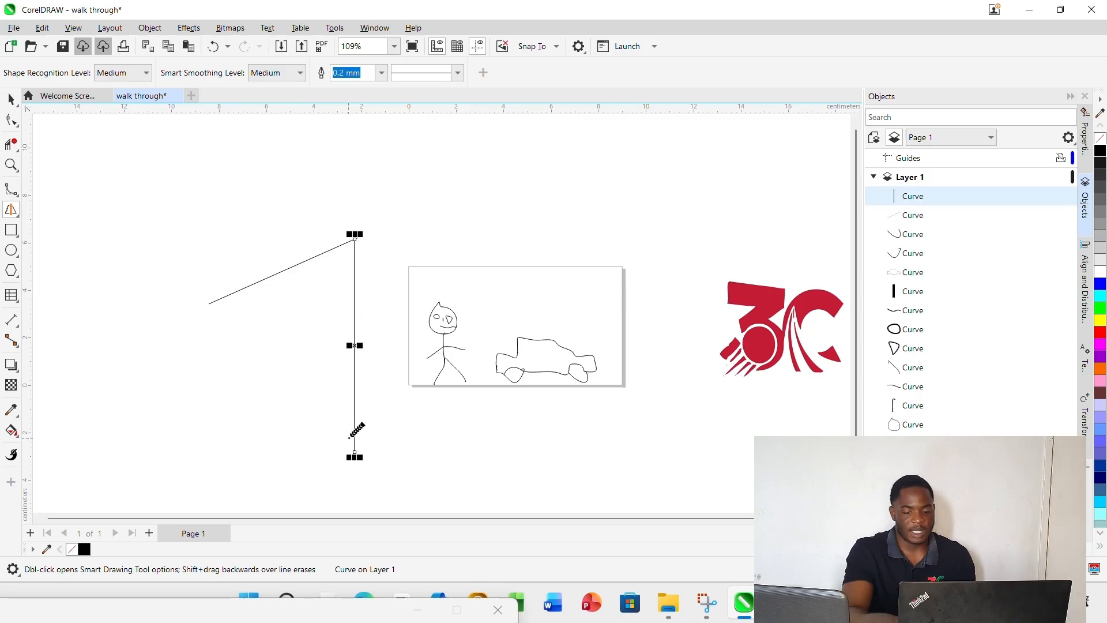
{"action": "key", "text": "Delete"}
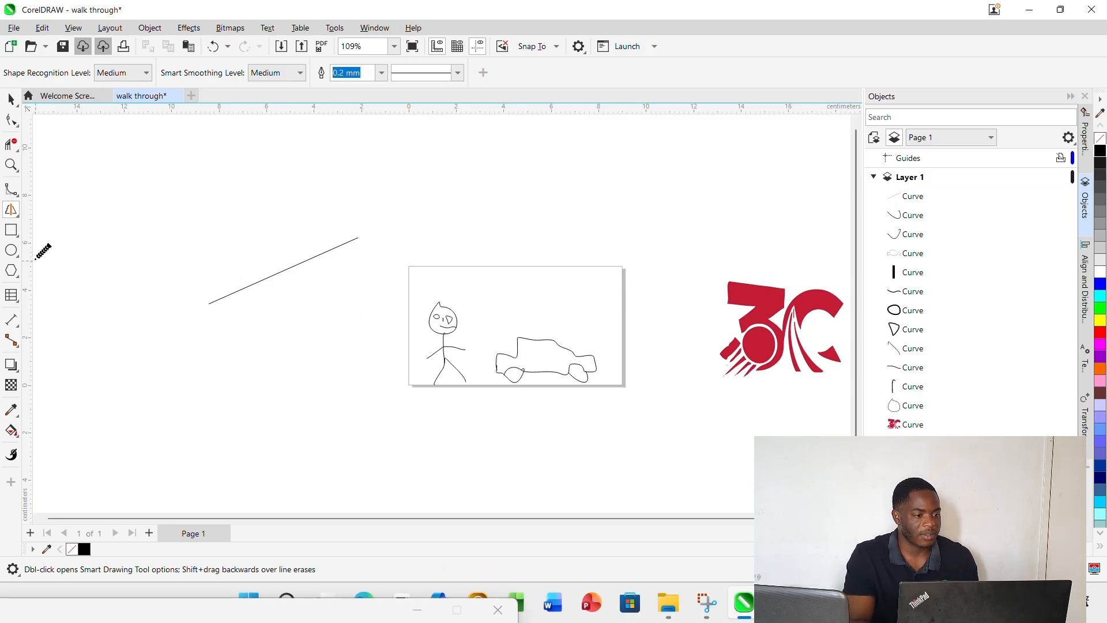
Sketch a wavy curve above the page and a longer zigzag curve from the slanted line toward the logo with the LiveSketch tool
{"action": "left_click", "coordinate": [18, 218]}
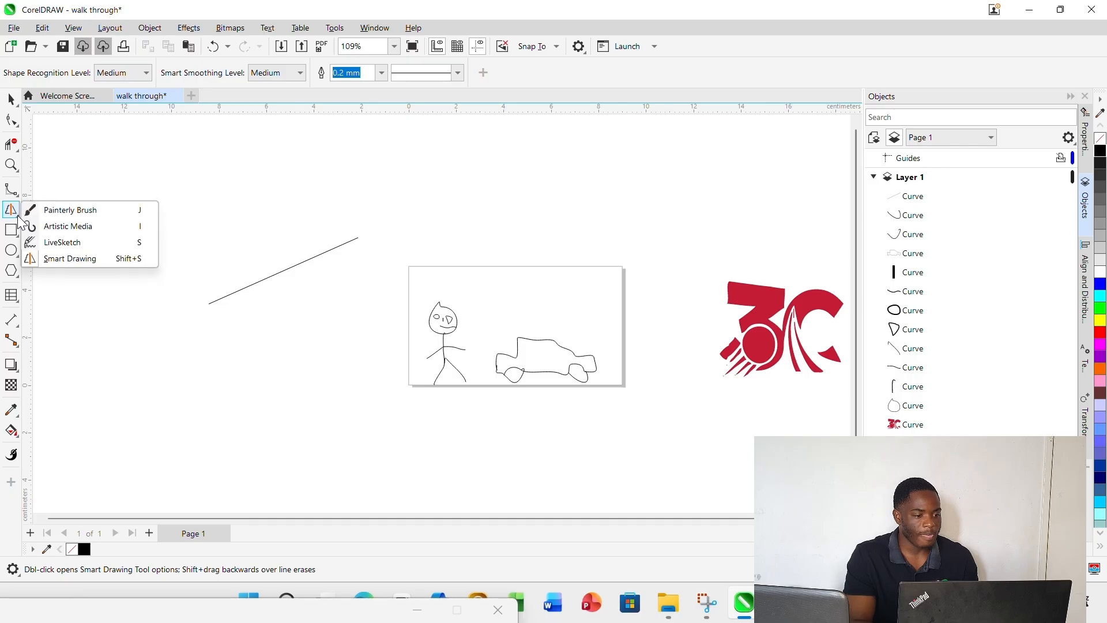
{"action": "left_click", "coordinate": [52, 240]}
{"action": "mouse_move", "coordinate": [225, 190]}
{"action": "left_mouse_down"}
{"action": "mouse_move", "coordinate": [268, 214]}
{"action": "mouse_move", "coordinate": [343, 193]}
{"action": "mouse_move", "coordinate": [419, 197]}
{"action": "mouse_move", "coordinate": [502, 168]}
{"action": "left_mouse_up"}
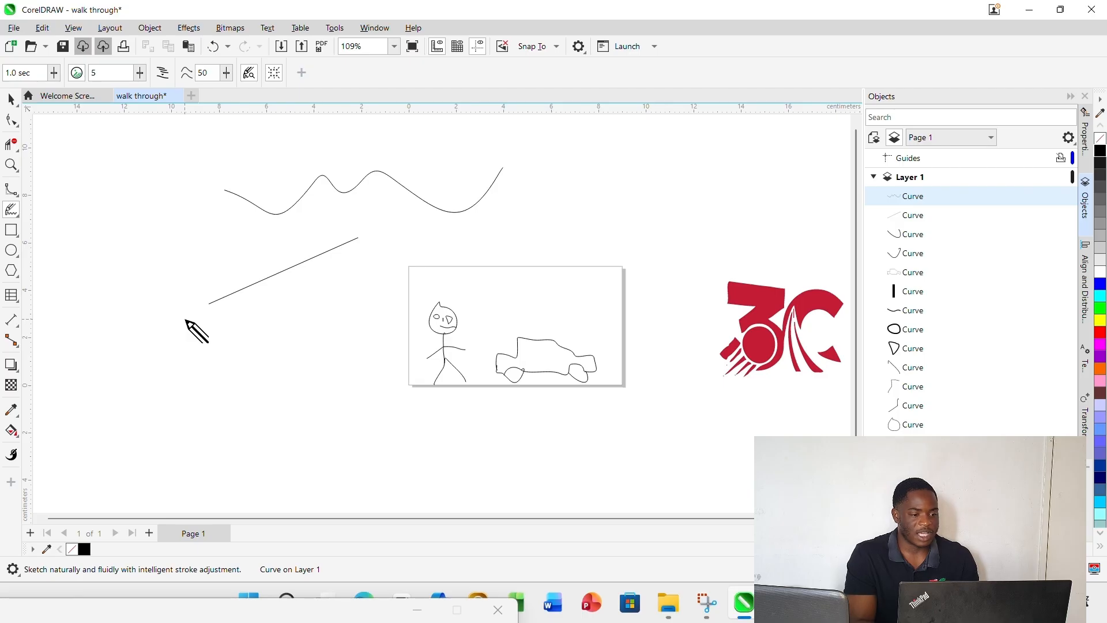
{"action": "mouse_move", "coordinate": [186, 319]}
{"action": "left_mouse_down"}
{"action": "mouse_move", "coordinate": [244, 294]}
{"action": "mouse_move", "coordinate": [381, 341]}
{"action": "mouse_move", "coordinate": [720, 166]}
{"action": "left_mouse_up"}
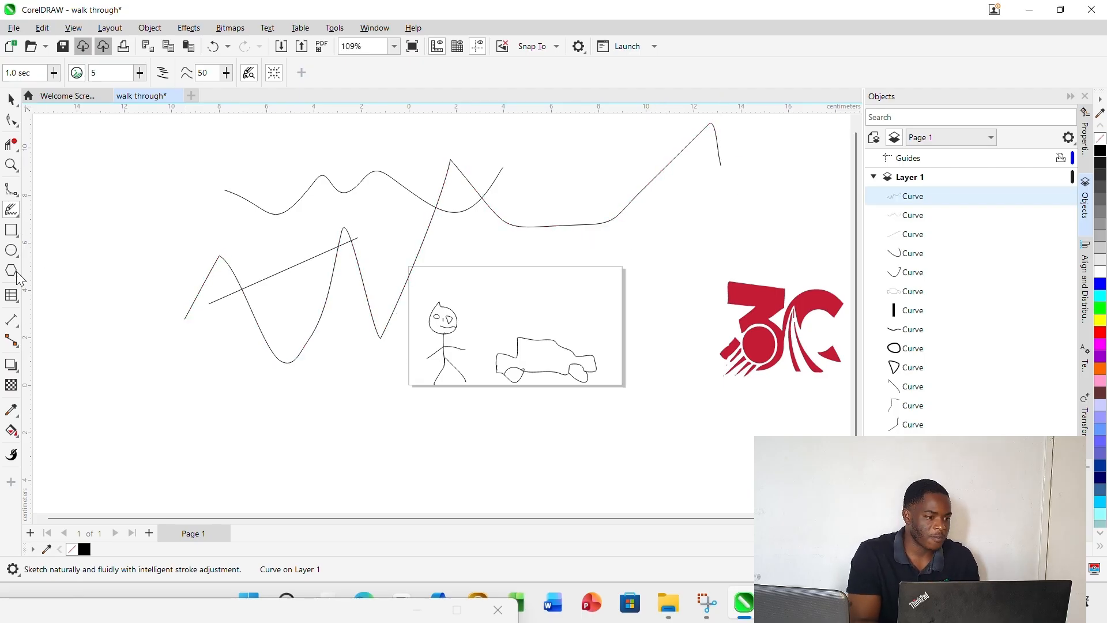
Move the red logo farther to the right of the page and delete all the sketched curves, the stick figure and the car
{"action": "left_click", "coordinate": [11, 100]}
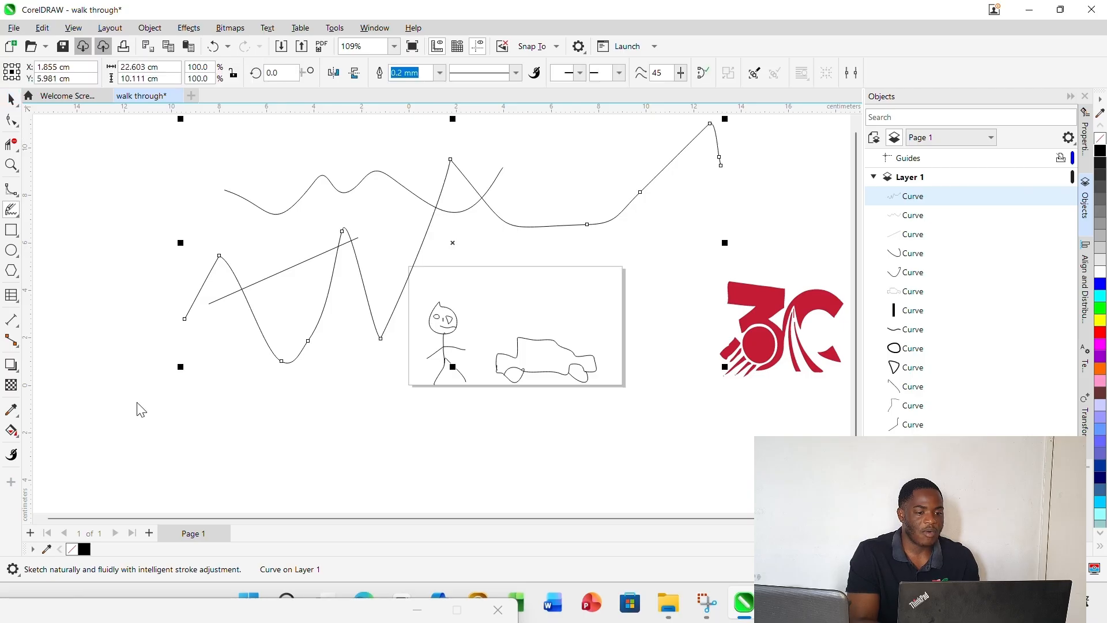
{"action": "left_click_drag", "start_coordinate": [124, 448], "coordinate": [765, 181]}
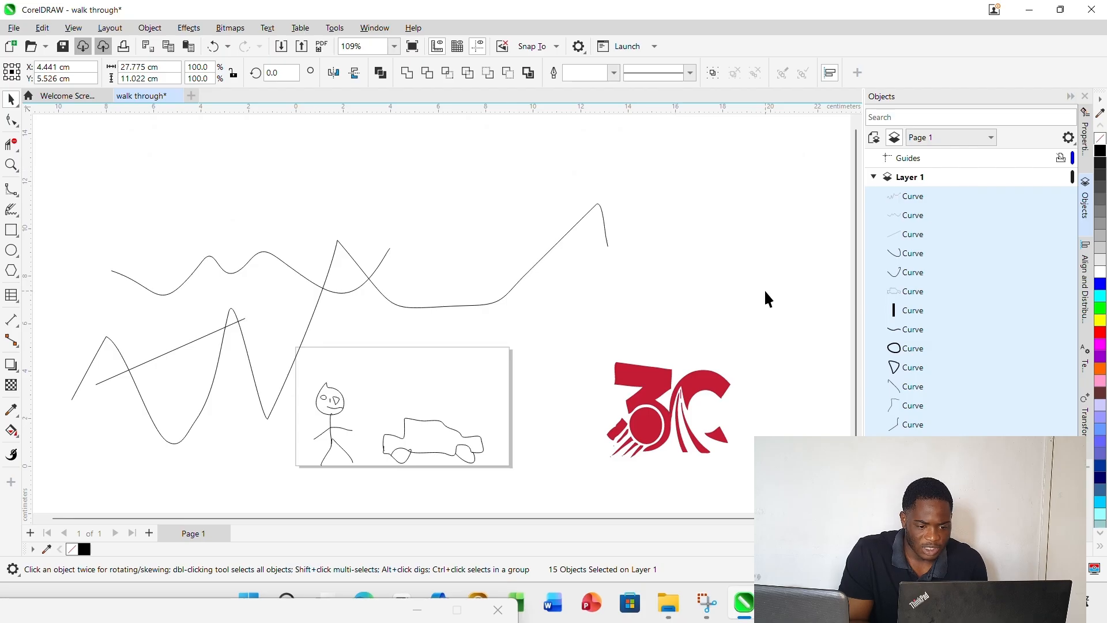
{"action": "left_click", "coordinate": [680, 395]}
{"action": "left_click_drag", "start_coordinate": [680, 396], "coordinate": [805, 391]}
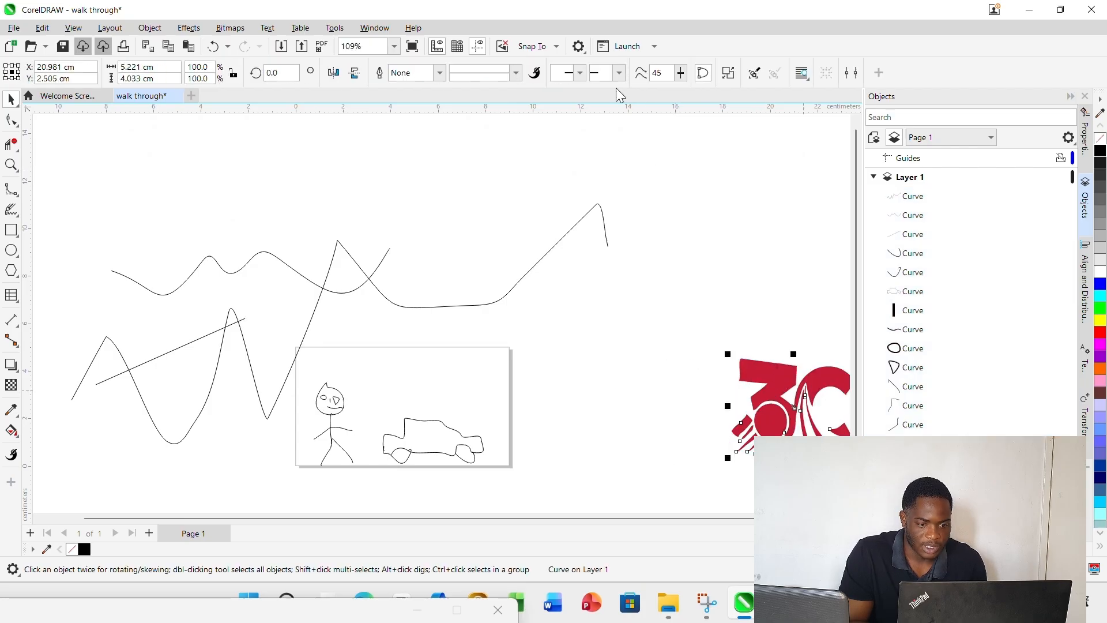
{"action": "mouse_move", "coordinate": [629, 145]}
{"action": "left_mouse_down"}
{"action": "mouse_move", "coordinate": [538, 448]}
{"action": "mouse_move", "coordinate": [244, 558]}
{"action": "mouse_move", "coordinate": [134, 455]}
{"action": "mouse_move", "coordinate": [56, 446]}
{"action": "left_mouse_up"}
{"action": "key", "text": "Delete"}
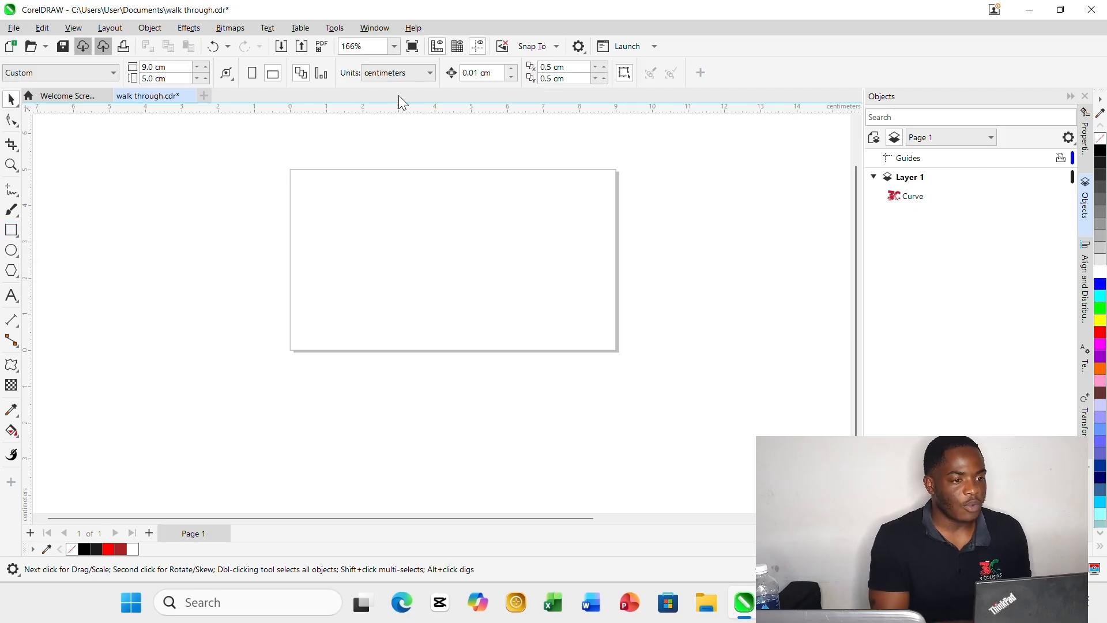
Draw a 9 × 5 cm rectangle from corner to corner of the page with the Rectangle tool and delete it
{"action": "left_click", "coordinate": [394, 46]}
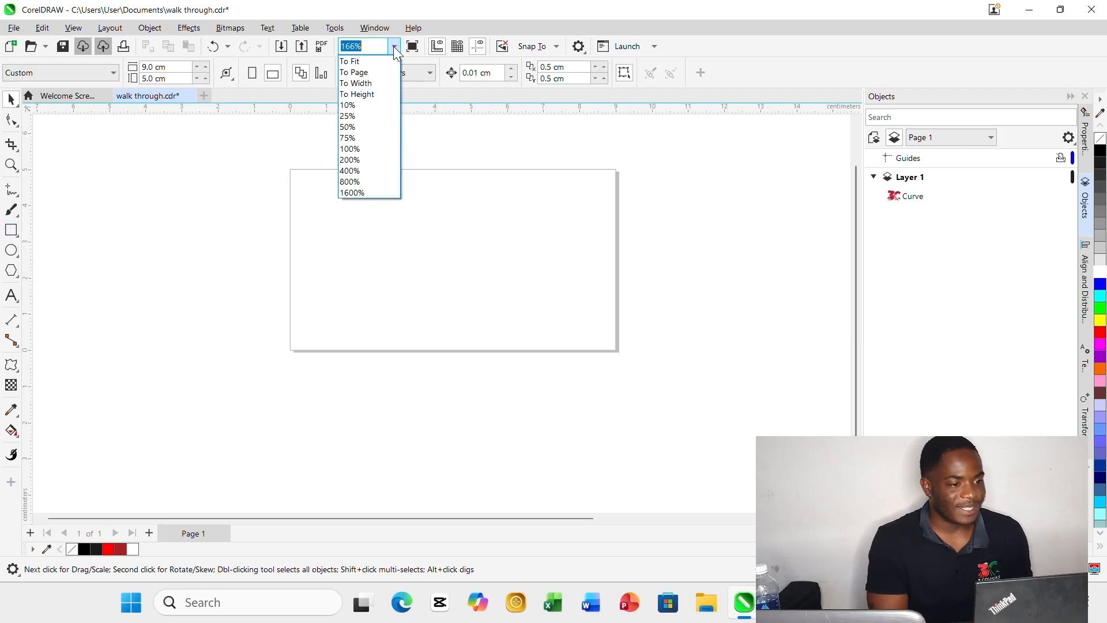
{"action": "left_click", "coordinate": [377, 72]}
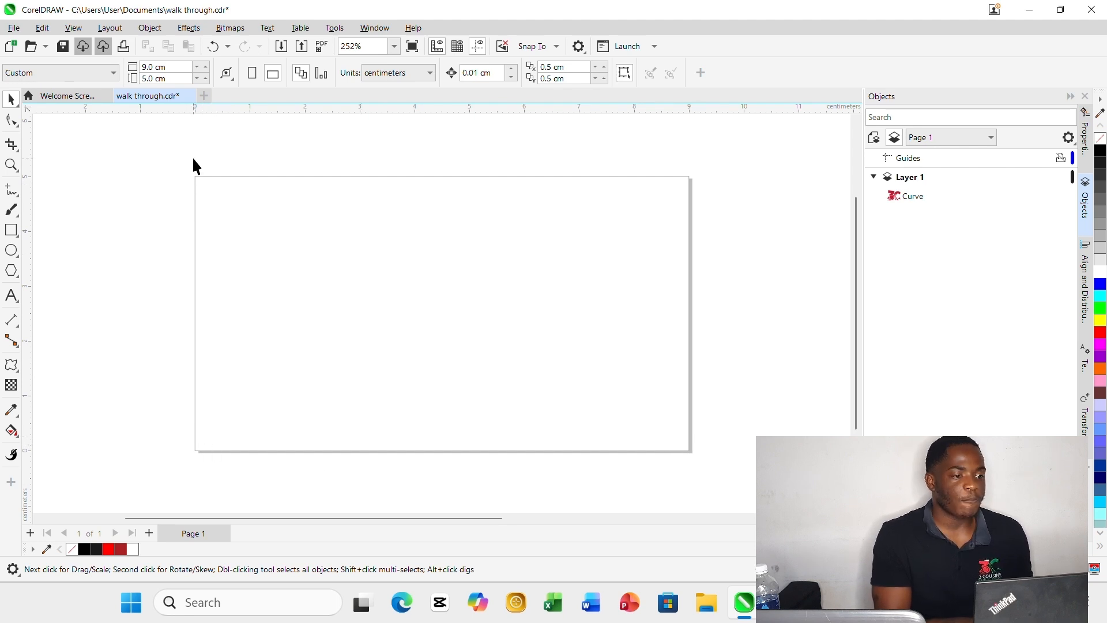
{"action": "left_click", "coordinate": [11, 229]}
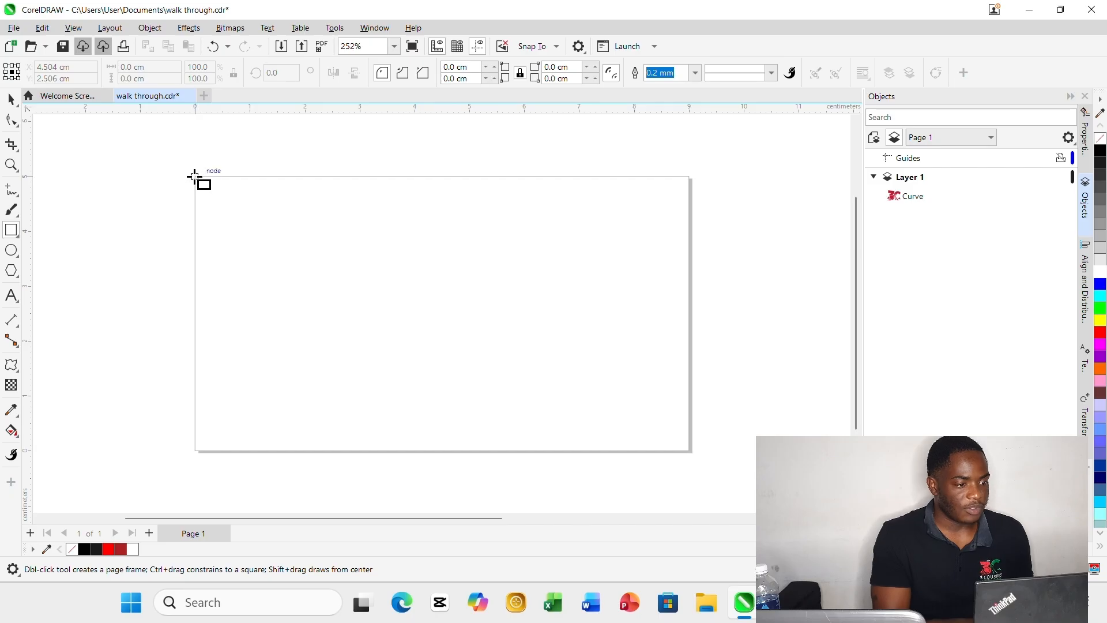
{"action": "left_click_drag", "start_coordinate": [195, 177], "coordinate": [688, 451]}
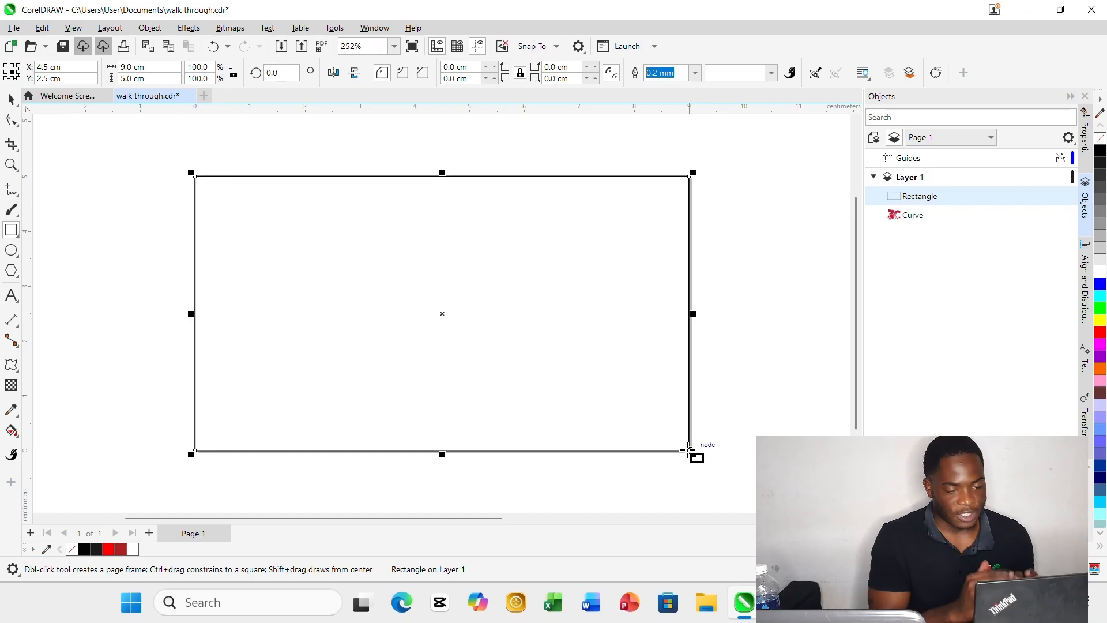
{"action": "key", "text": "Delete"}
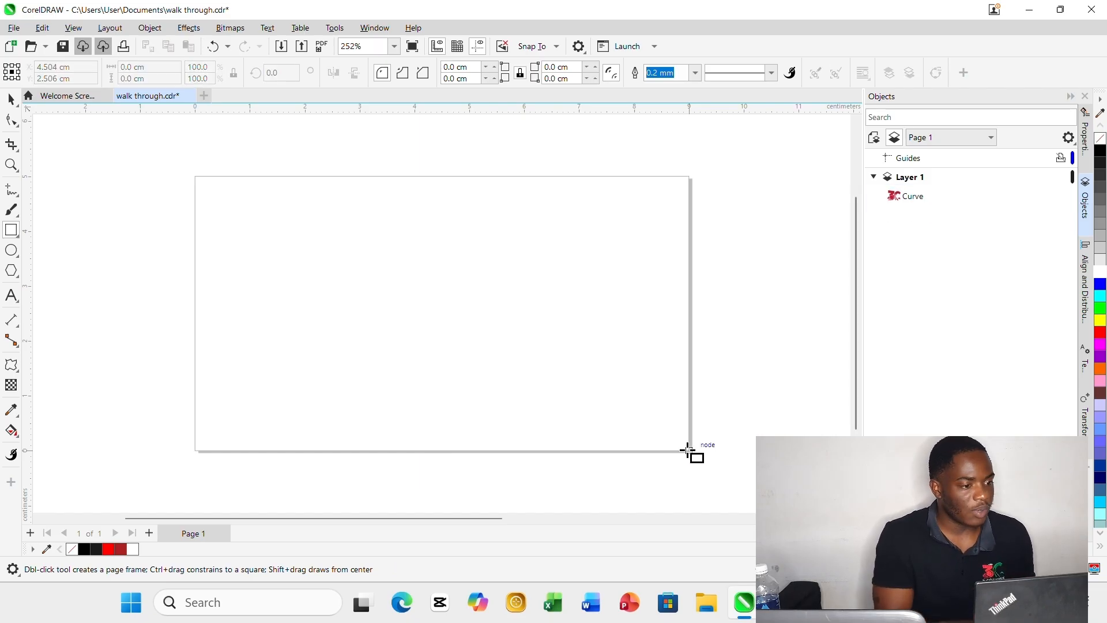
Create a page-frame rectangle that matches the page size automatically with the Rectangle tool
{"action": "left_click", "coordinate": [12, 98]}
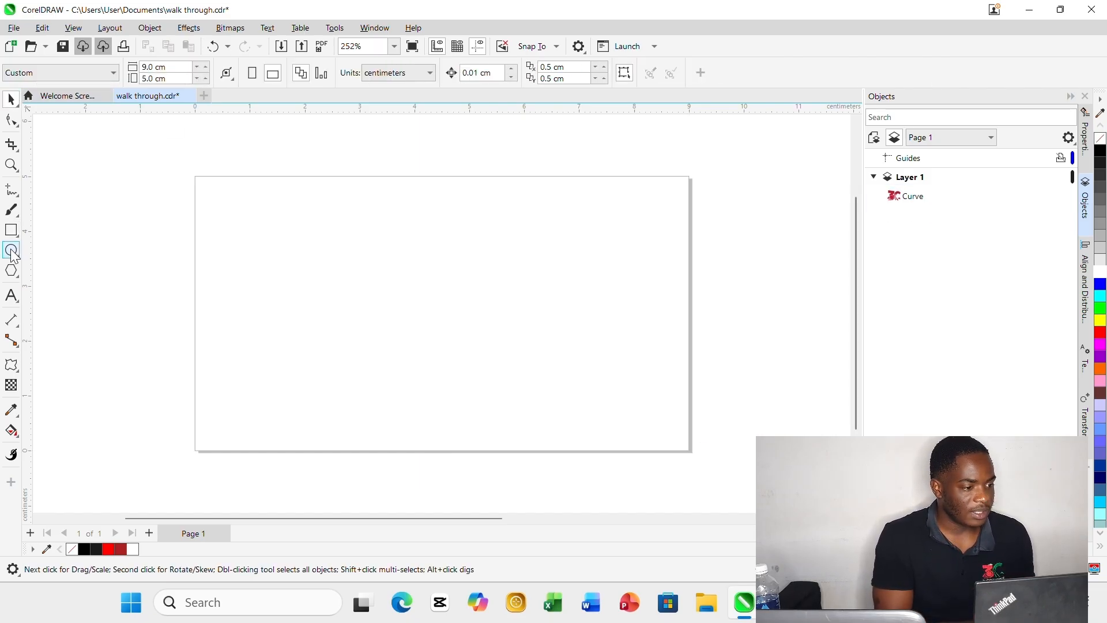
{"action": "double_click", "coordinate": [11, 230]}
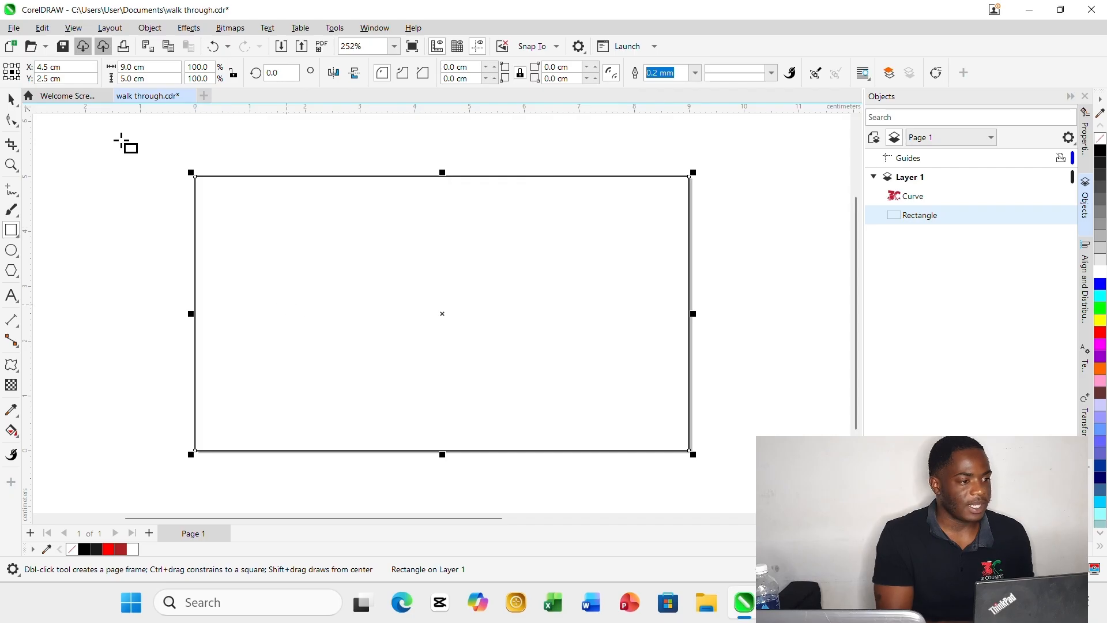
{"action": "left_click", "coordinate": [10, 99]}
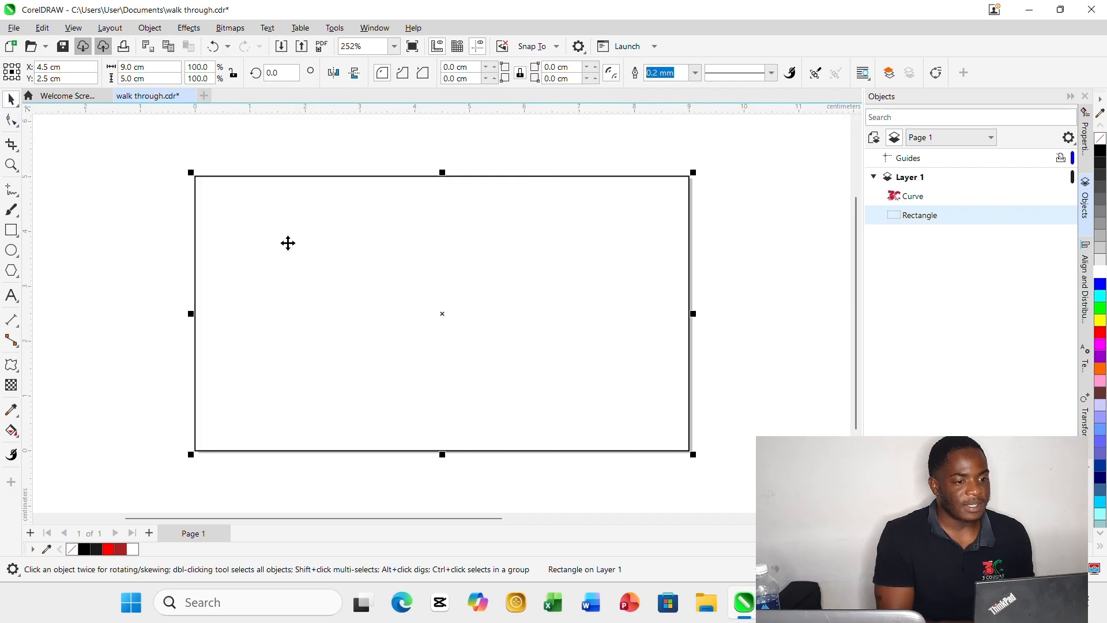
{"action": "left_click", "coordinate": [443, 164]}
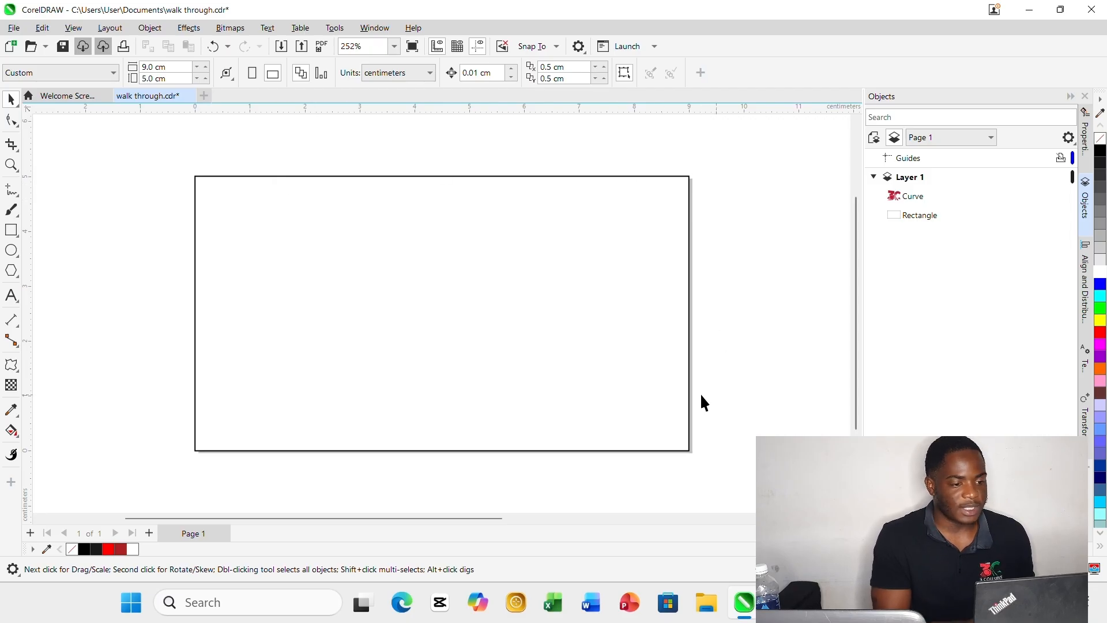
Fill the page-frame rectangle with the dark red from the document palette
{"action": "left_click", "coordinate": [521, 364]}
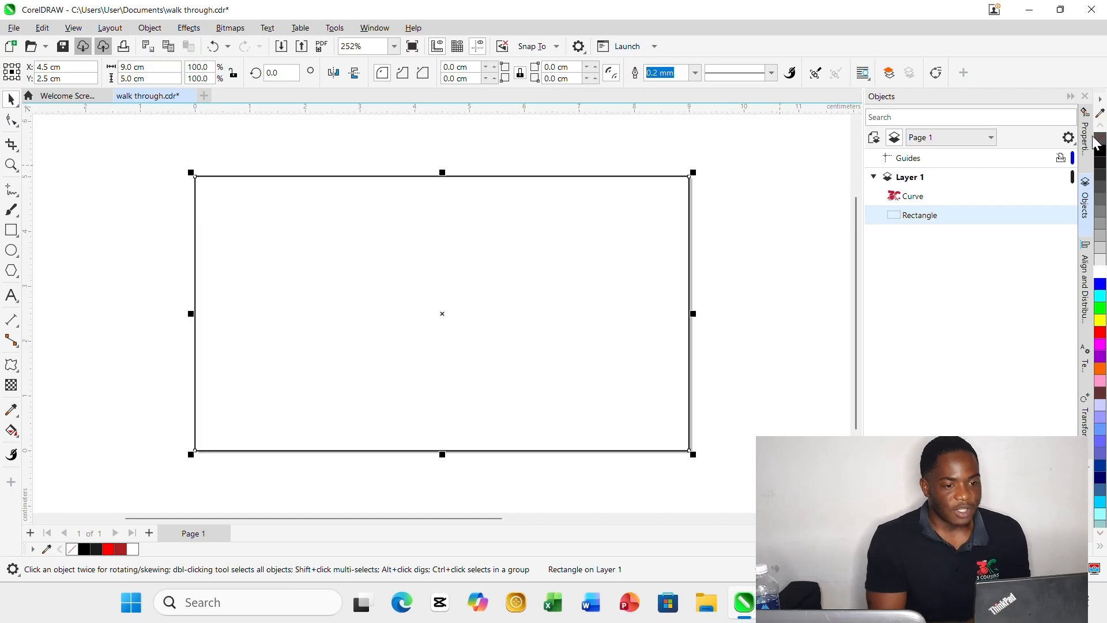
{"action": "left_click", "coordinate": [581, 267]}
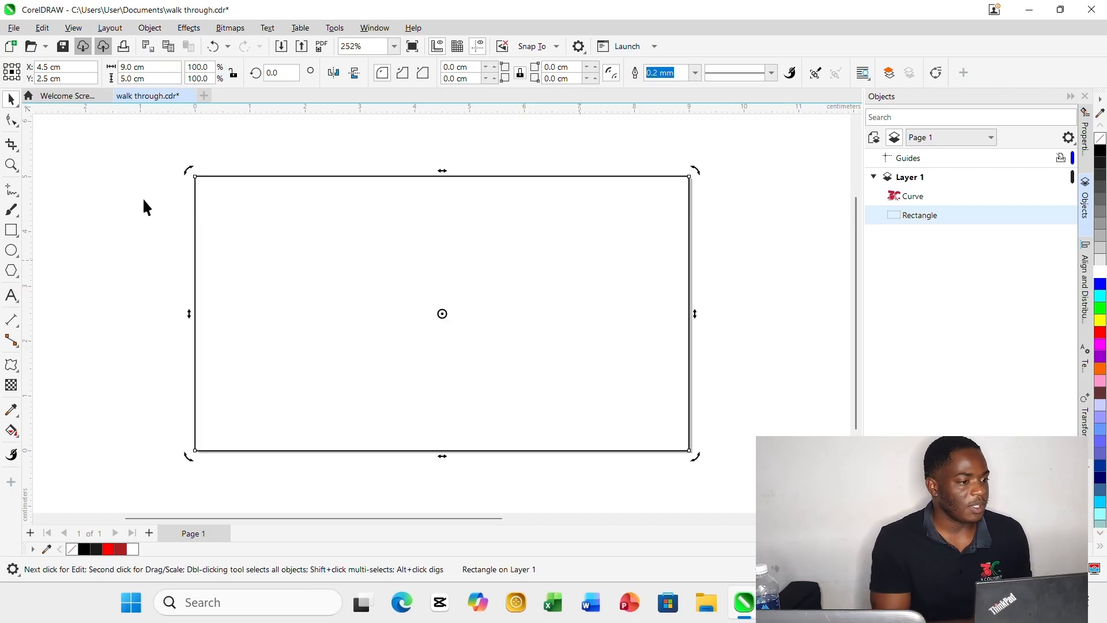
{"action": "left_click", "coordinate": [115, 203]}
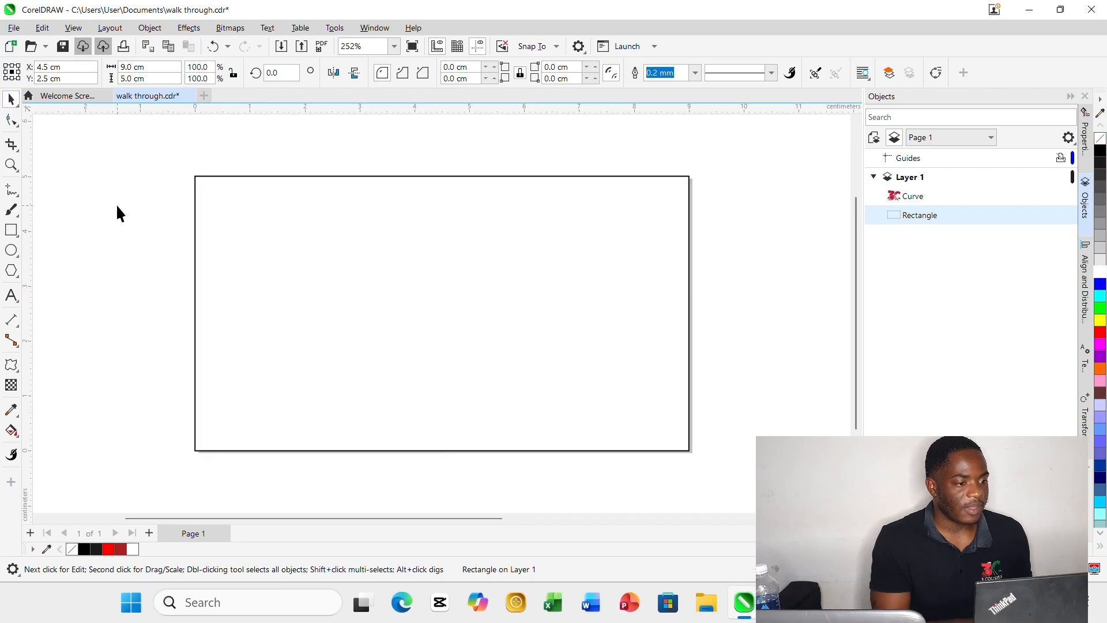
{"action": "left_click", "coordinate": [348, 238]}
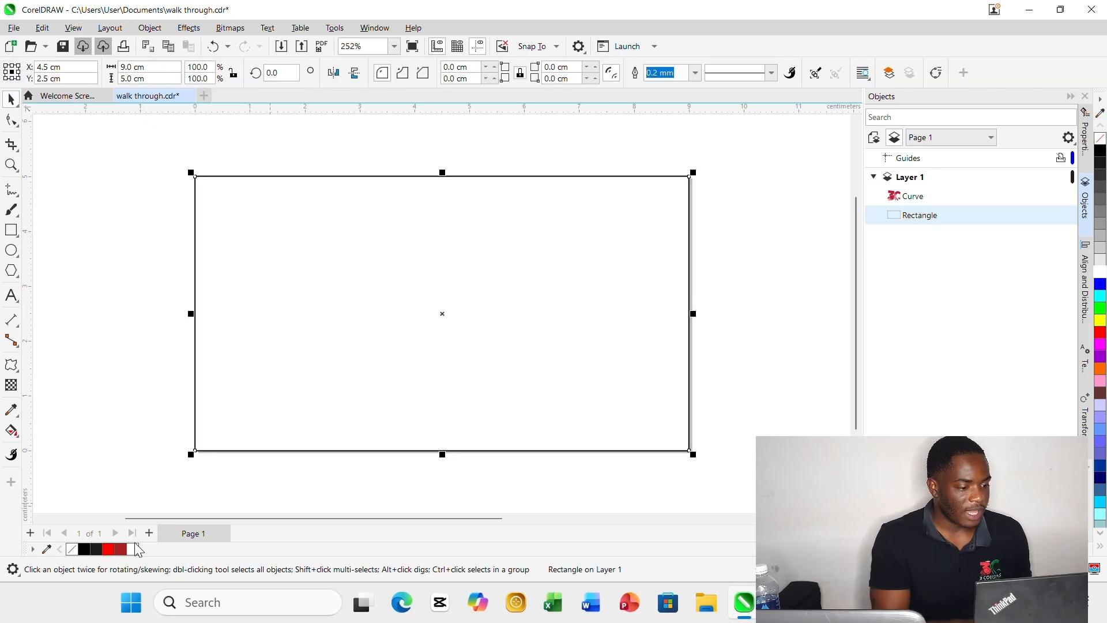
{"action": "left_click", "coordinate": [121, 553]}
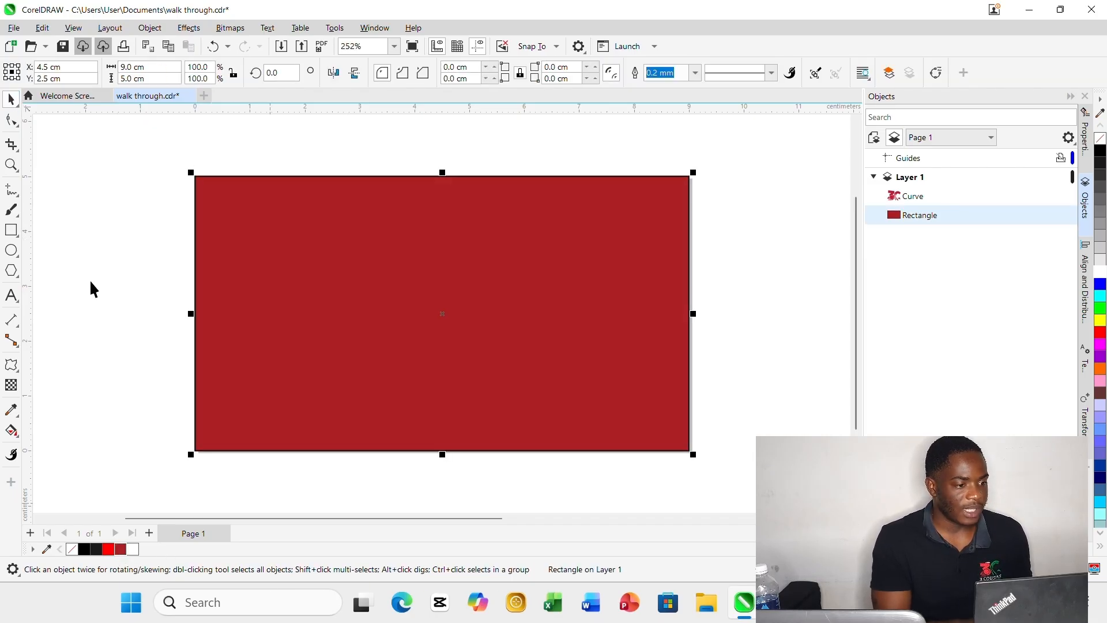
{"action": "left_click", "coordinate": [89, 279]}
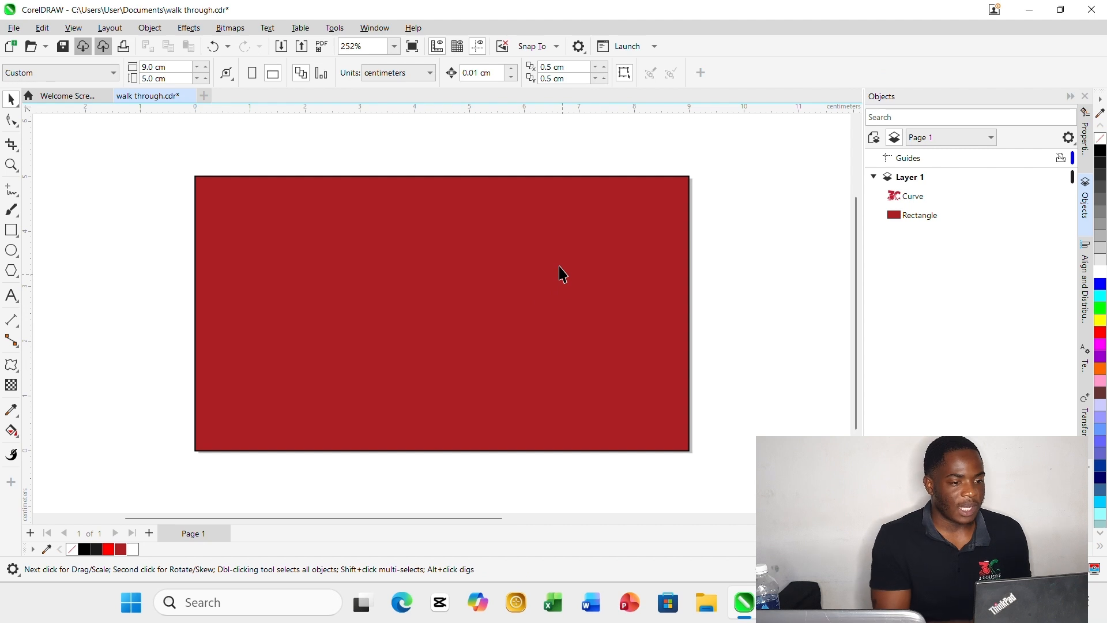
Remove the dark red rectangle's outline and give it a black outline again
{"action": "left_click", "coordinate": [499, 281]}
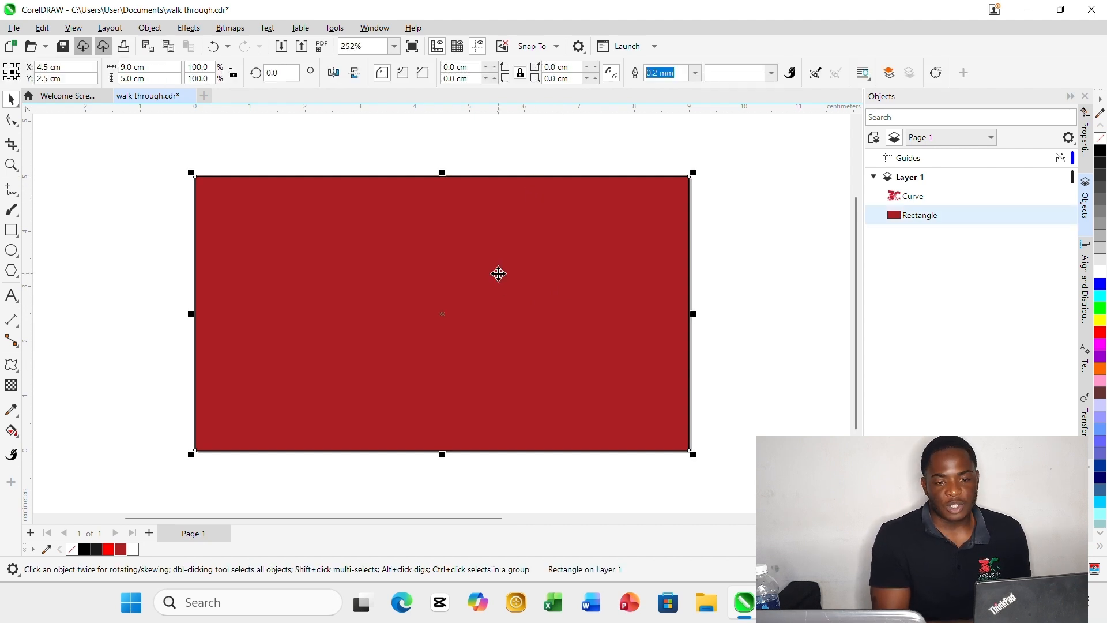
{"action": "right_click", "coordinate": [1099, 147]}
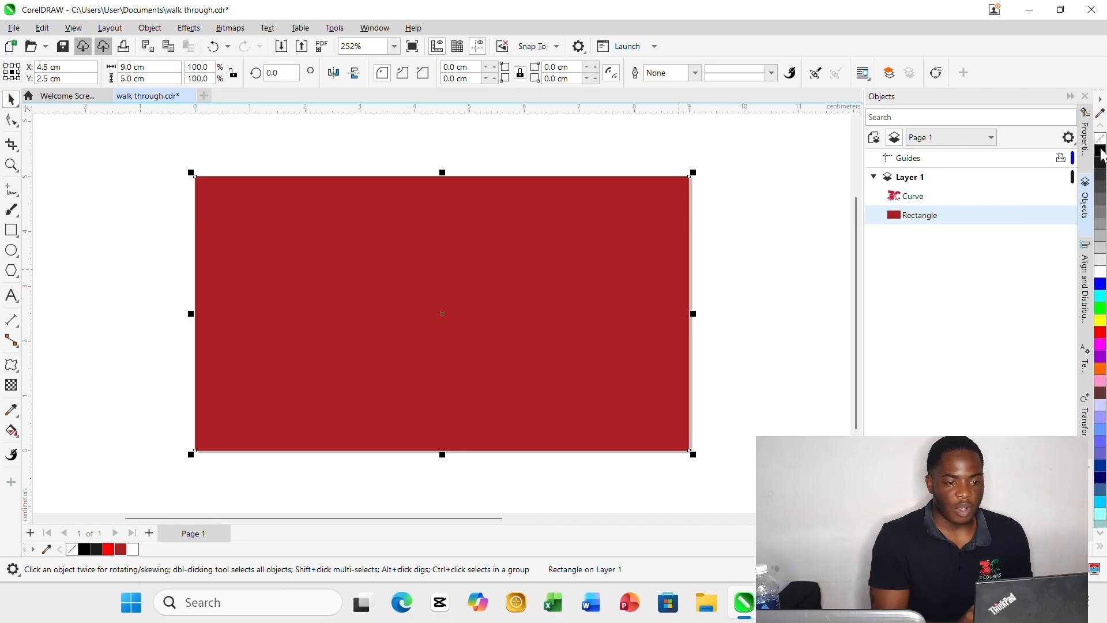
{"action": "right_click", "coordinate": [1101, 151]}
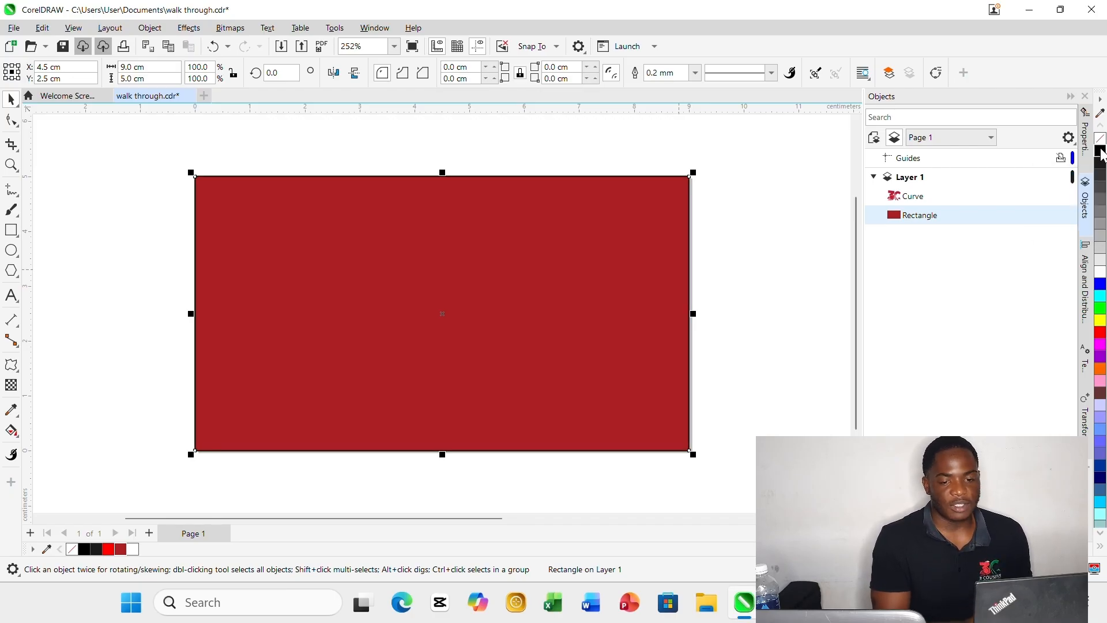
{"action": "left_click", "coordinate": [702, 246]}
Replace the page-frame rectangle's dark red fill with Blue, and delete the rectangle
{"action": "left_click", "coordinate": [615, 249]}
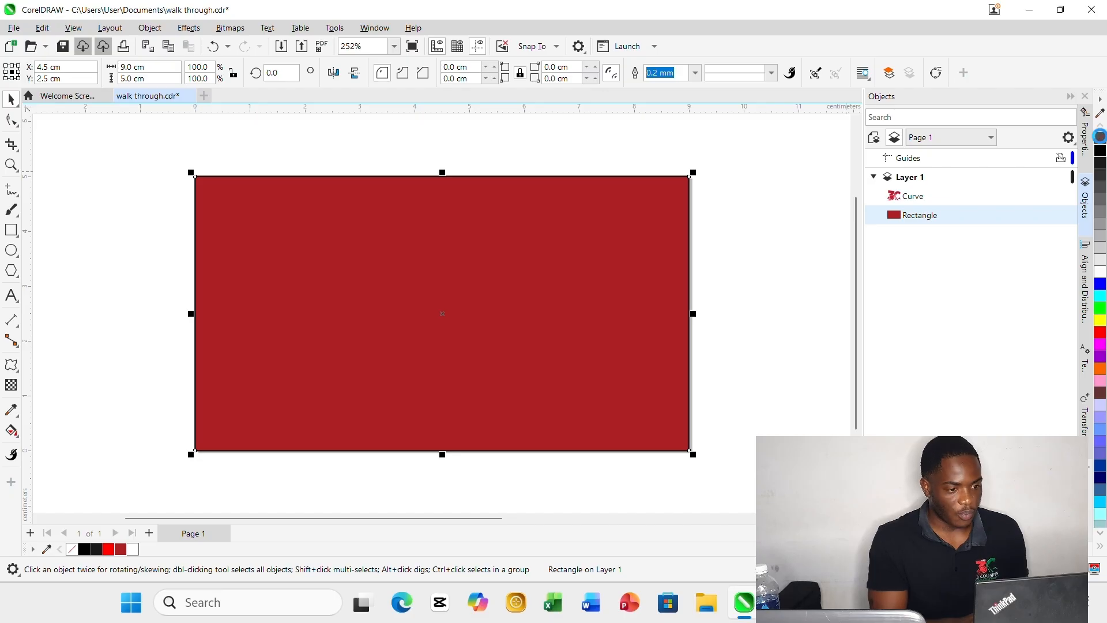
{"action": "left_click", "coordinate": [1102, 142]}
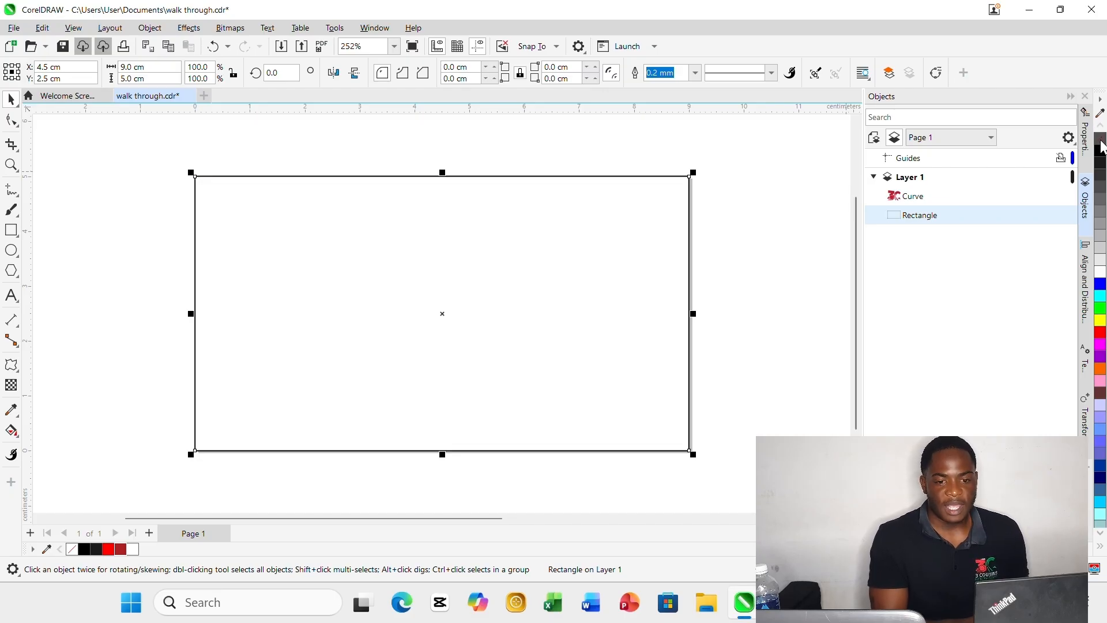
{"action": "left_click", "coordinate": [1100, 286]}
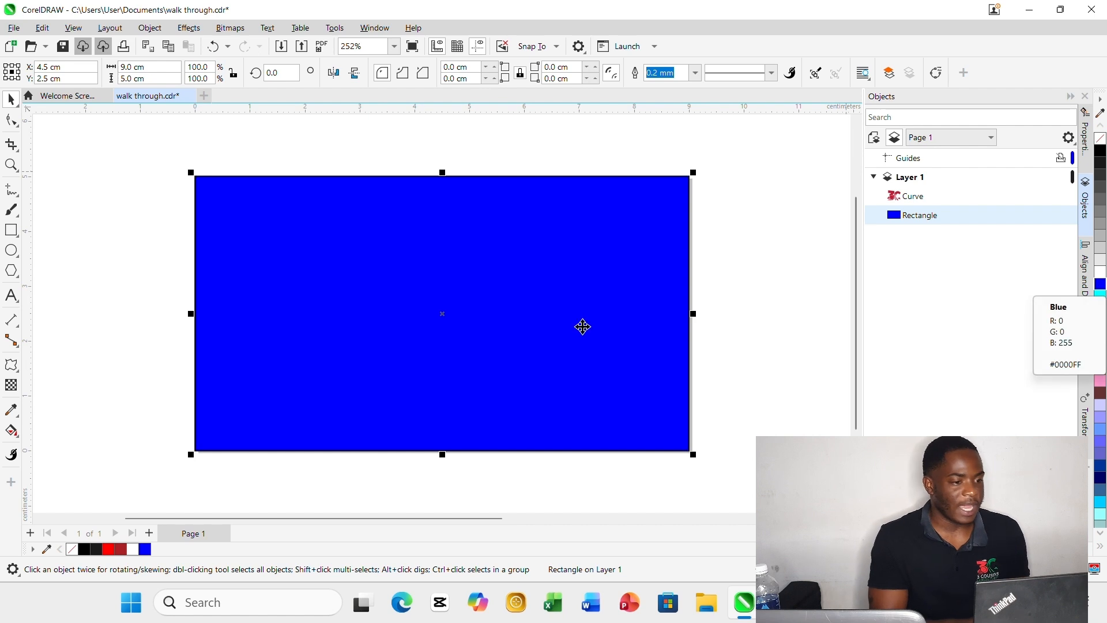
{"action": "left_click", "coordinate": [116, 156]}
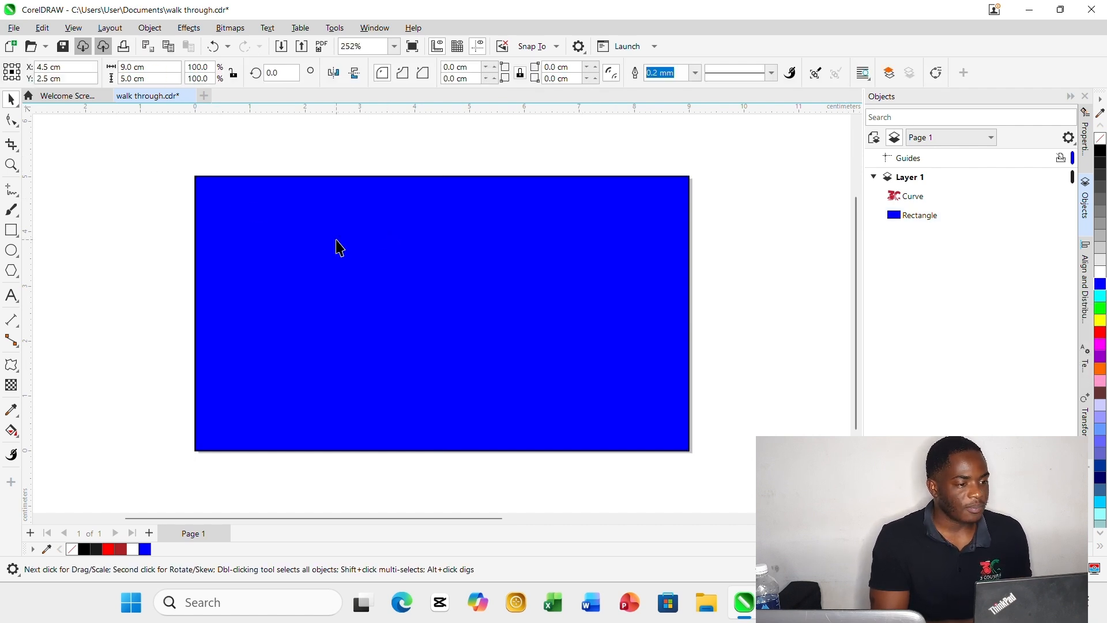
{"action": "left_click", "coordinate": [378, 233]}
{"action": "key", "text": "Delete"}
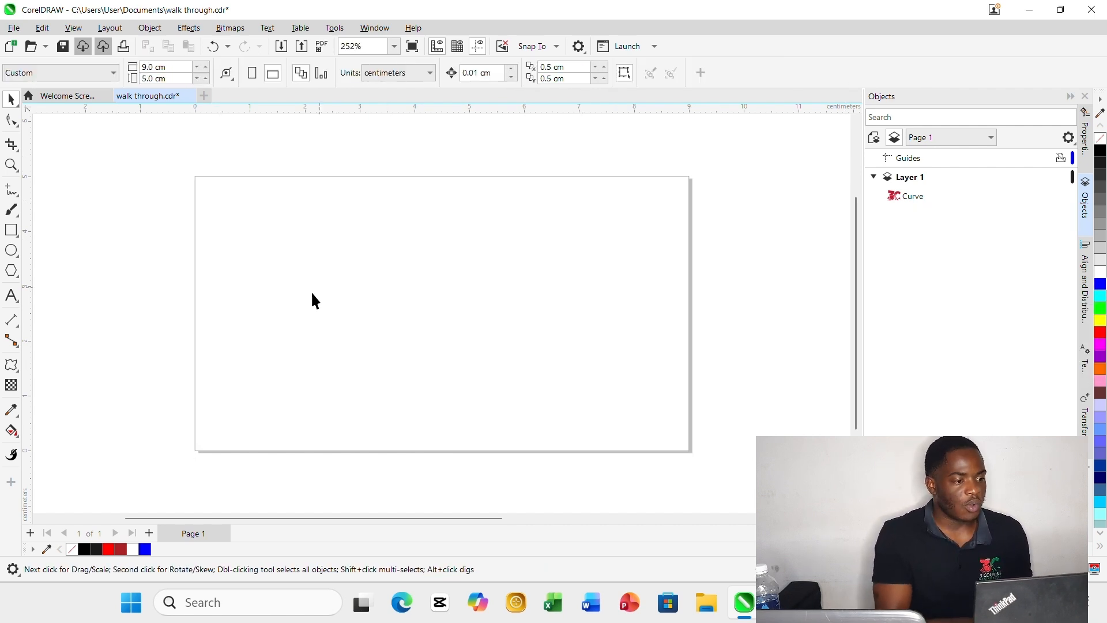
Draw an upright rectangle about 2.9 × 3.7 cm on the page and, beside its upper end, a thin horizontal rectangle extended almost to its edge
{"action": "left_click", "coordinate": [11, 230]}
{"action": "left_click_drag", "start_coordinate": [238, 212], "coordinate": [361, 230]}
{"action": "left_click_drag", "start_coordinate": [433, 206], "coordinate": [593, 407]}
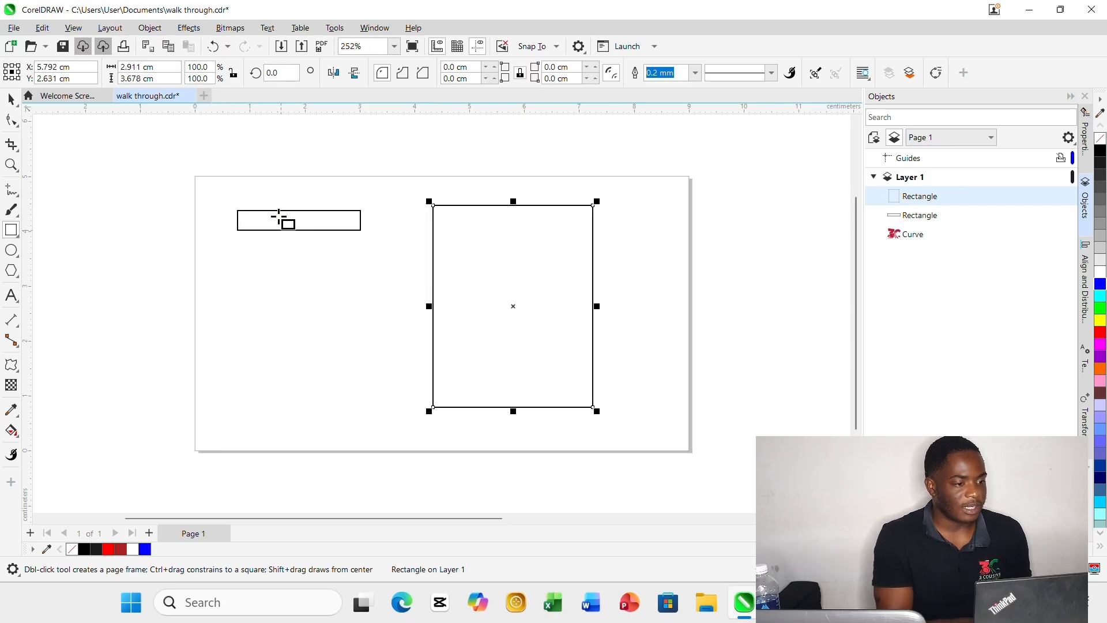
{"action": "left_click", "coordinate": [11, 101]}
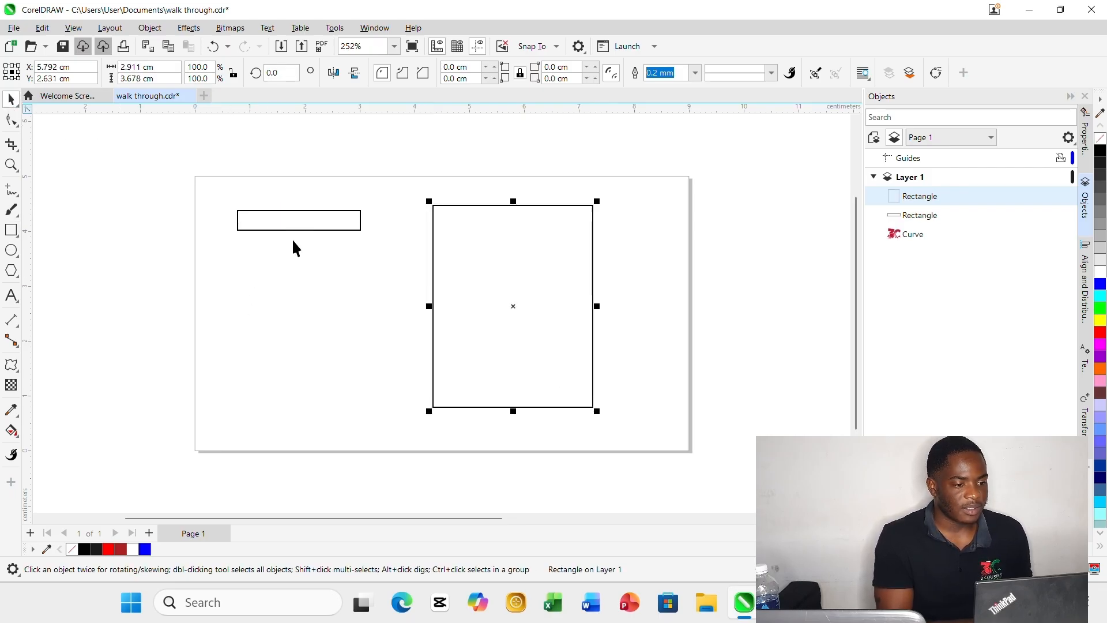
{"action": "left_click", "coordinate": [321, 230]}
{"action": "left_click_drag", "start_coordinate": [363, 206], "coordinate": [426, 218]}
Add a page-frame rectangle and draw a rectangle about 3.3 × 2.8 cm below the thin horizontal one
{"action": "double_click", "coordinate": [11, 230]}
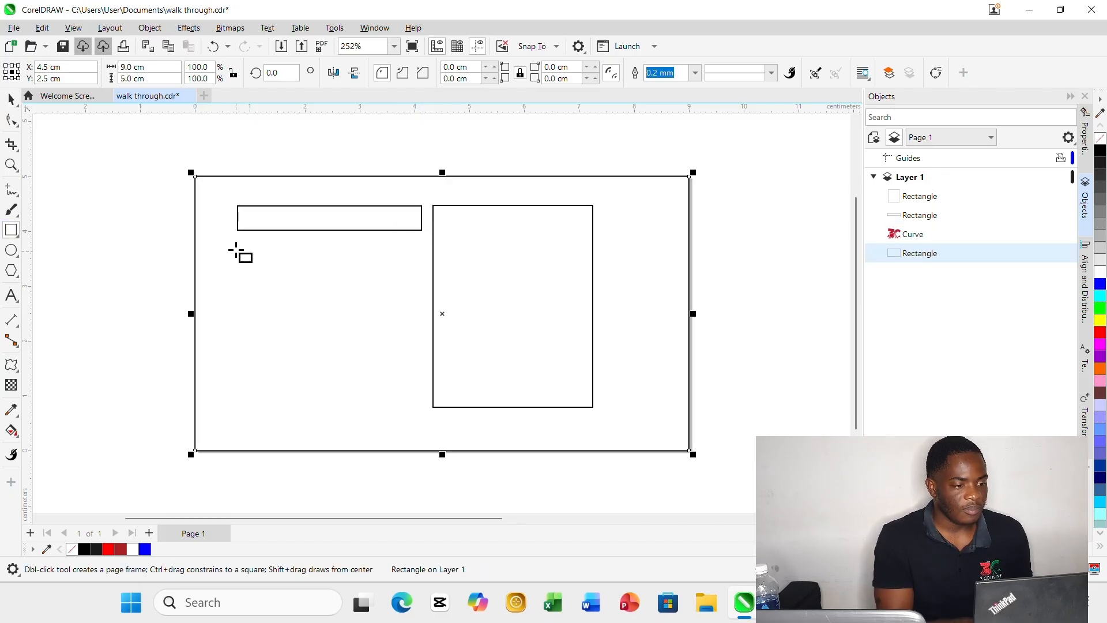
{"action": "left_click_drag", "start_coordinate": [236, 248], "coordinate": [419, 404]}
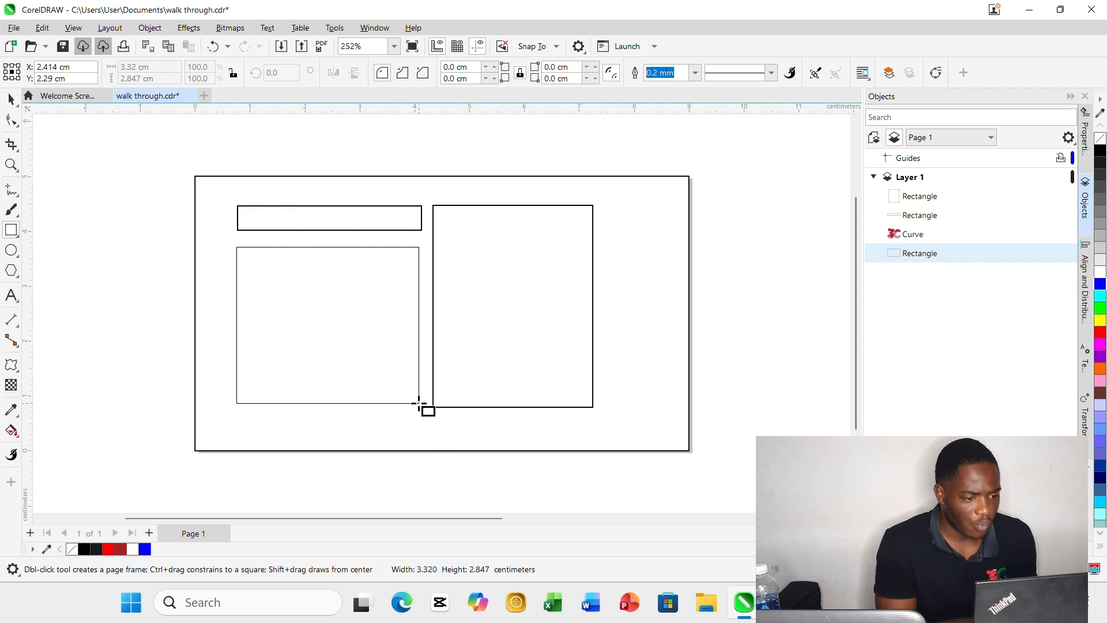
{"action": "left_click_drag", "start_coordinate": [419, 403], "coordinate": [420, 403]}
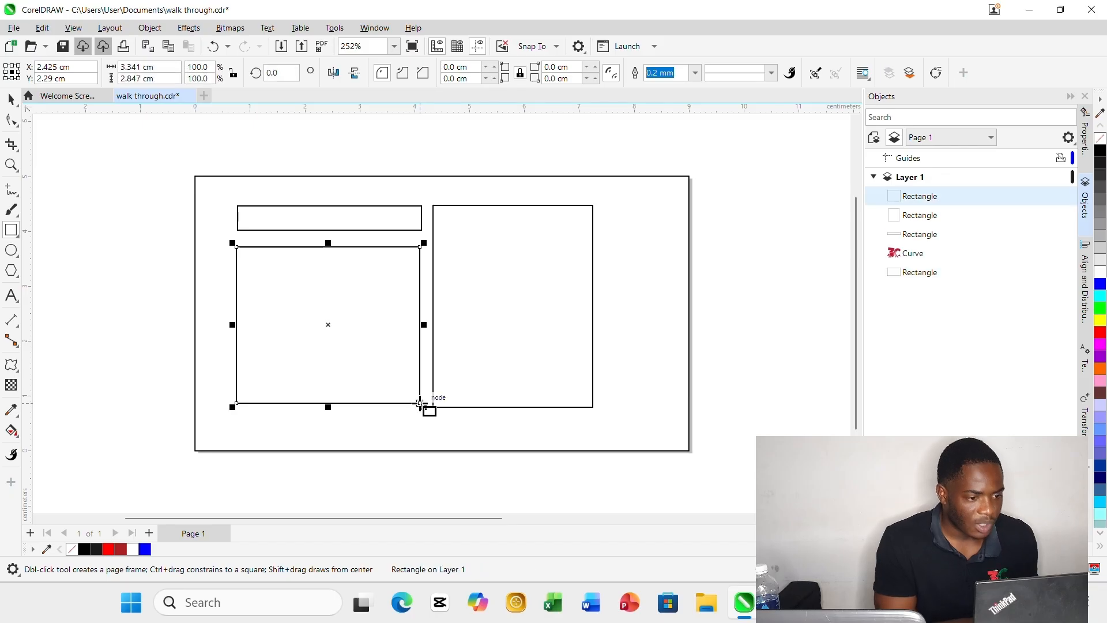
Delete the page-frame rectangle surrounding the three smaller rectangles
{"action": "left_click", "coordinate": [10, 99]}
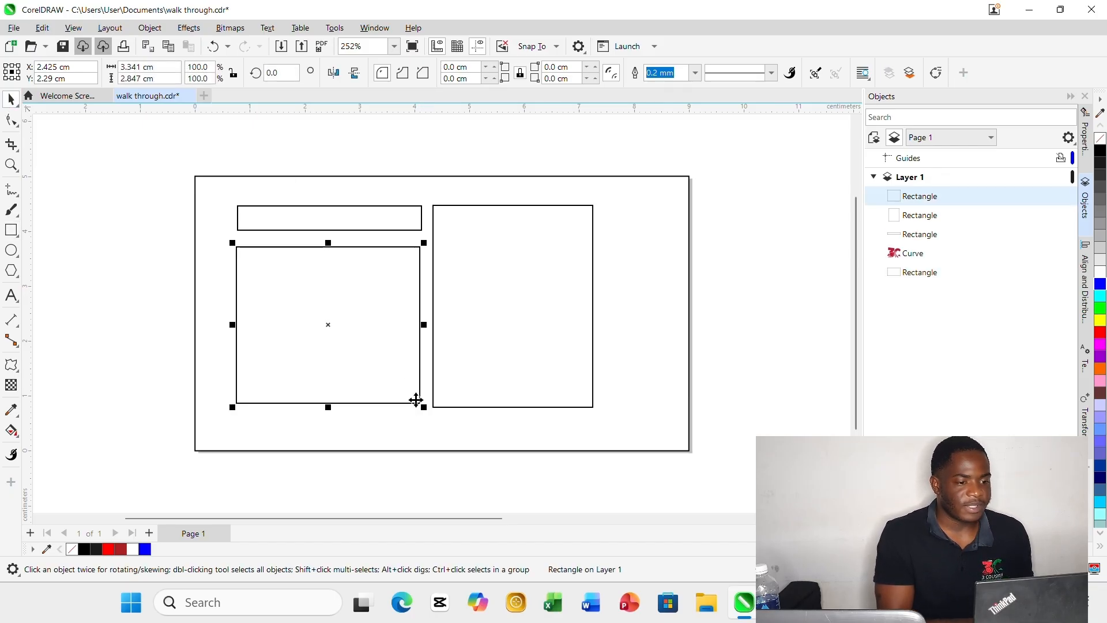
{"action": "left_click", "coordinate": [651, 148]}
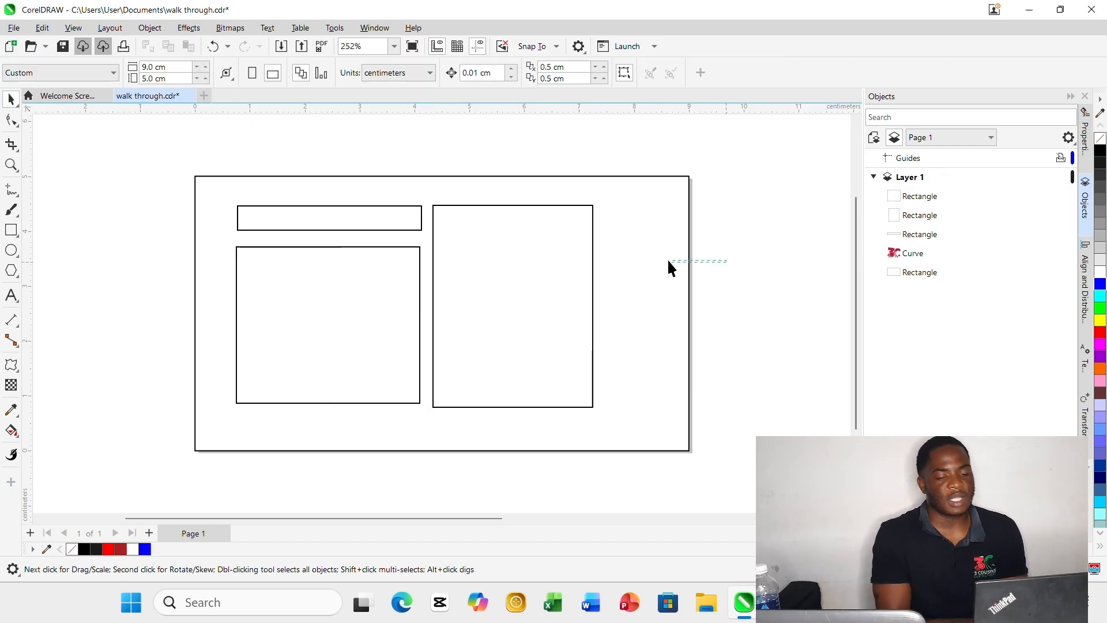
{"action": "left_click_drag", "start_coordinate": [666, 258], "coordinate": [646, 258]}
{"action": "key", "text": "Delete"}
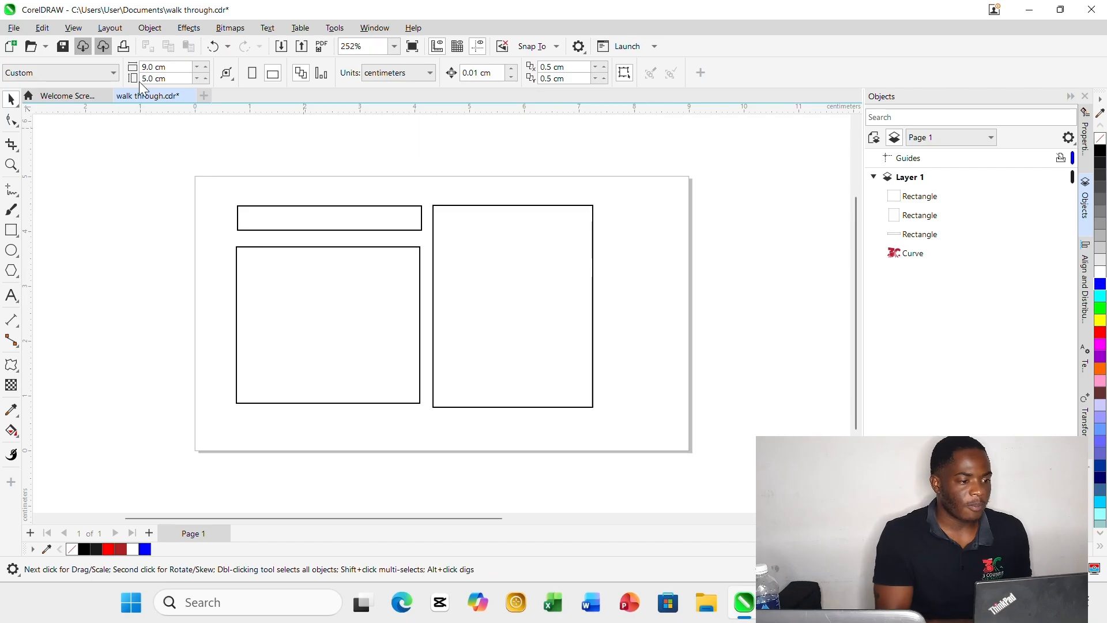
Delete the three rectangles from the page
{"action": "left_click_drag", "start_coordinate": [603, 442], "coordinate": [628, 429]}
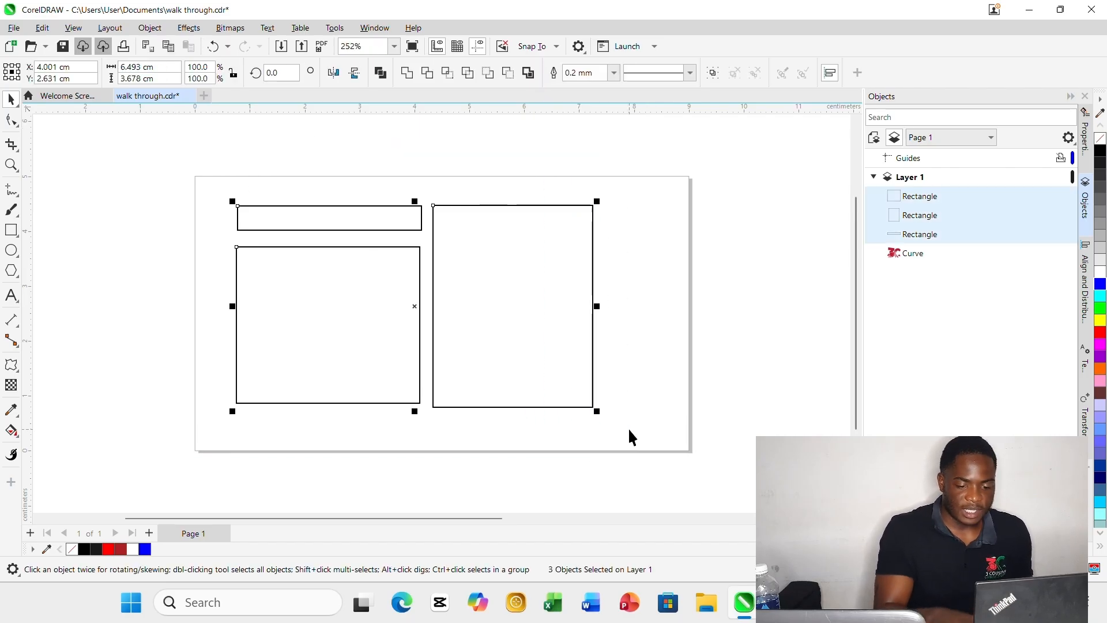
{"action": "key", "text": "Delete"}
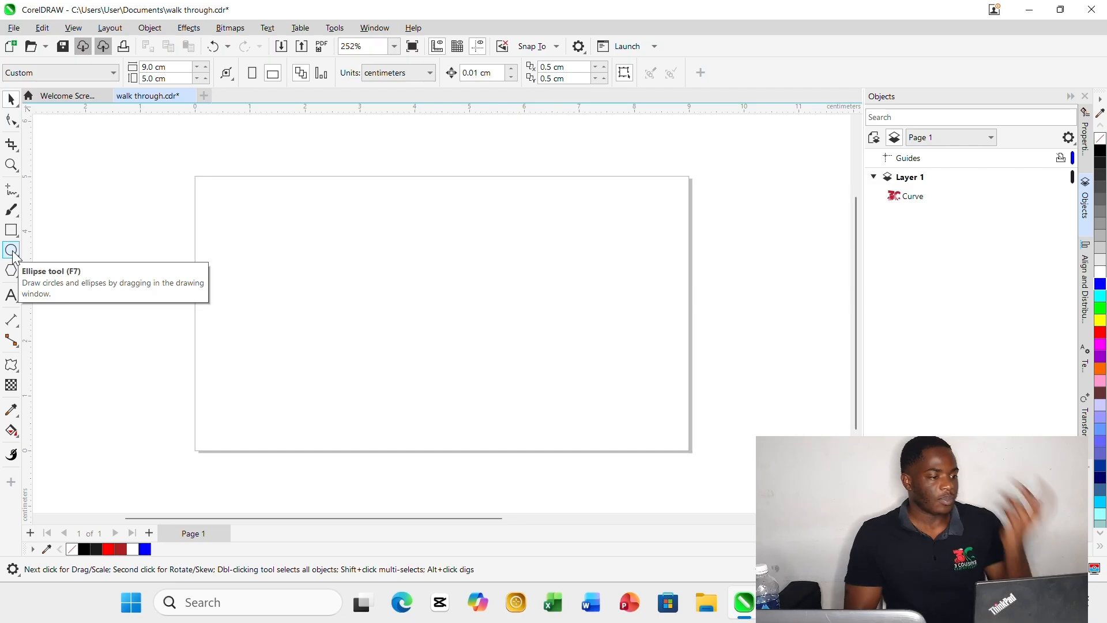
Draw three ellipses on the page: a wide one about 3.8 × 2.6 cm, a tall one about 1.9 × 3.2 cm and a small one about 1.5 × 1.2 cm
{"action": "left_click", "coordinate": [11, 250]}
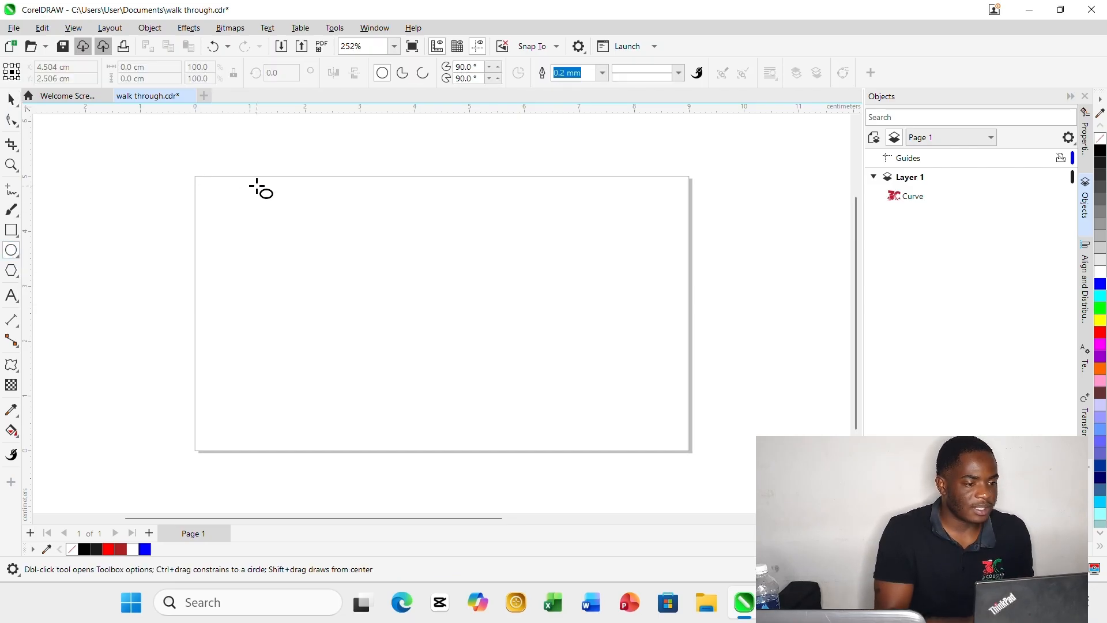
{"action": "left_click_drag", "start_coordinate": [257, 186], "coordinate": [464, 330]}
{"action": "left_click_drag", "start_coordinate": [569, 288], "coordinate": [683, 472]}
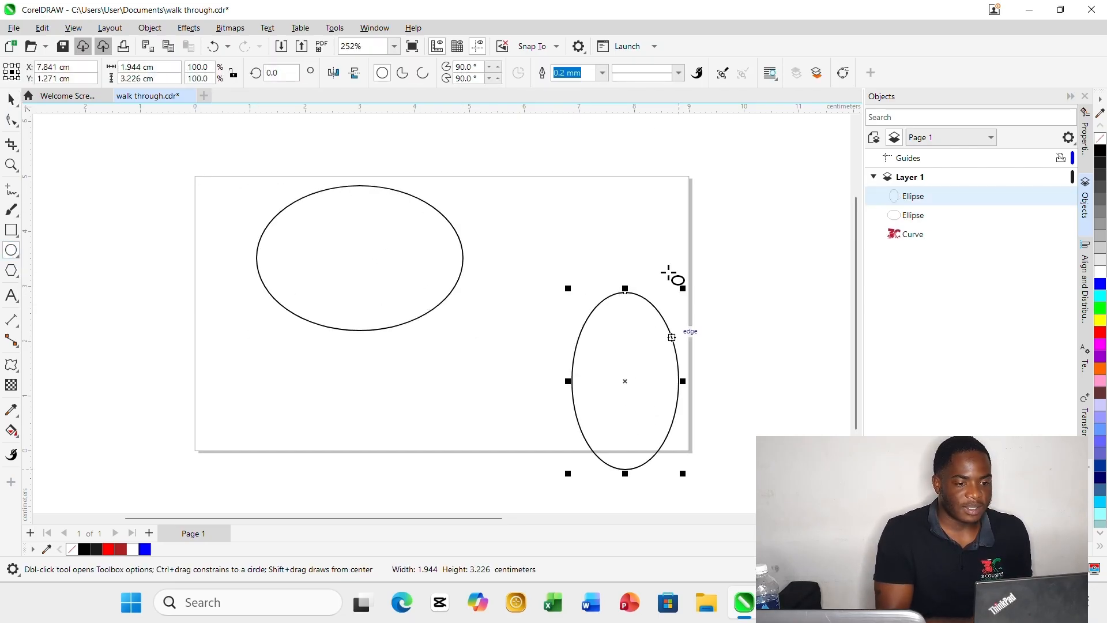
{"action": "left_click_drag", "start_coordinate": [552, 189], "coordinate": [643, 259]}
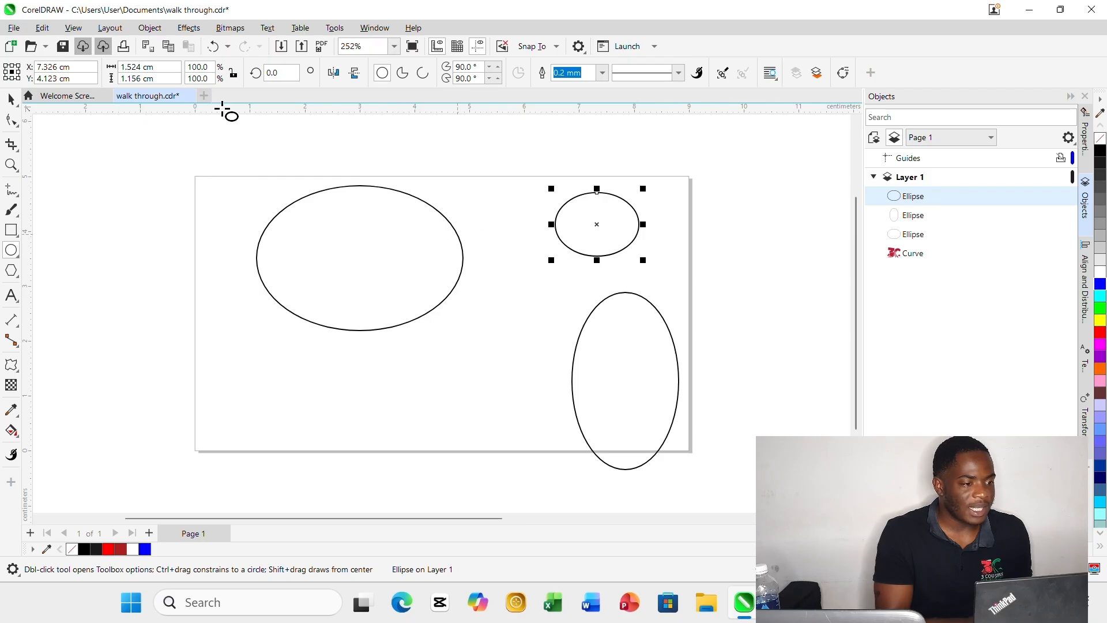
{"action": "left_click", "coordinate": [13, 103]}
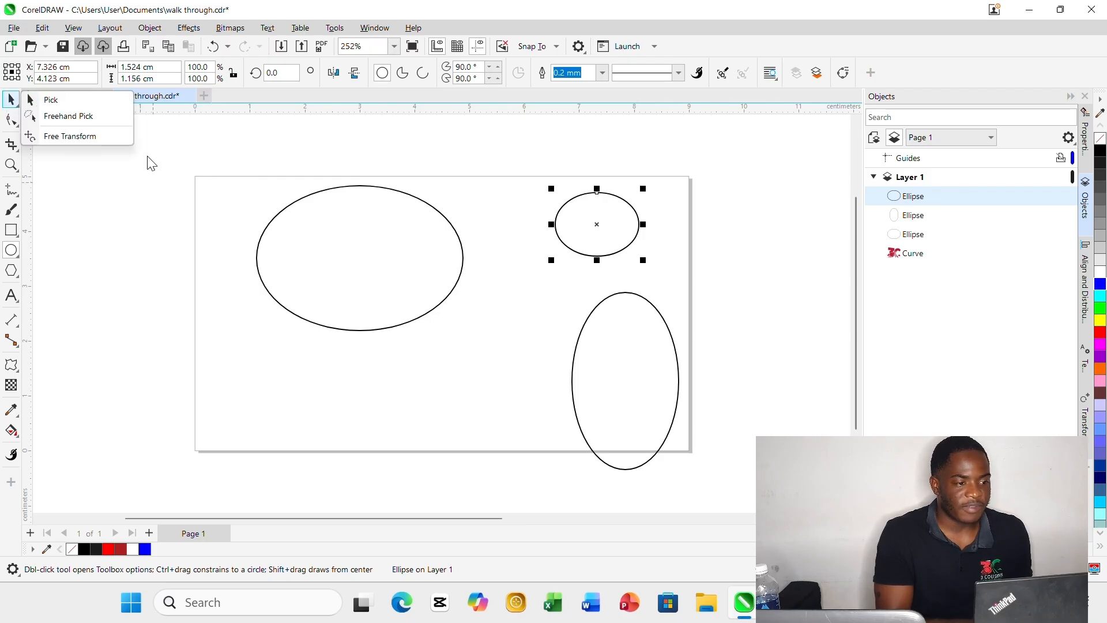
{"action": "left_click_drag", "start_coordinate": [143, 152], "coordinate": [681, 435]}
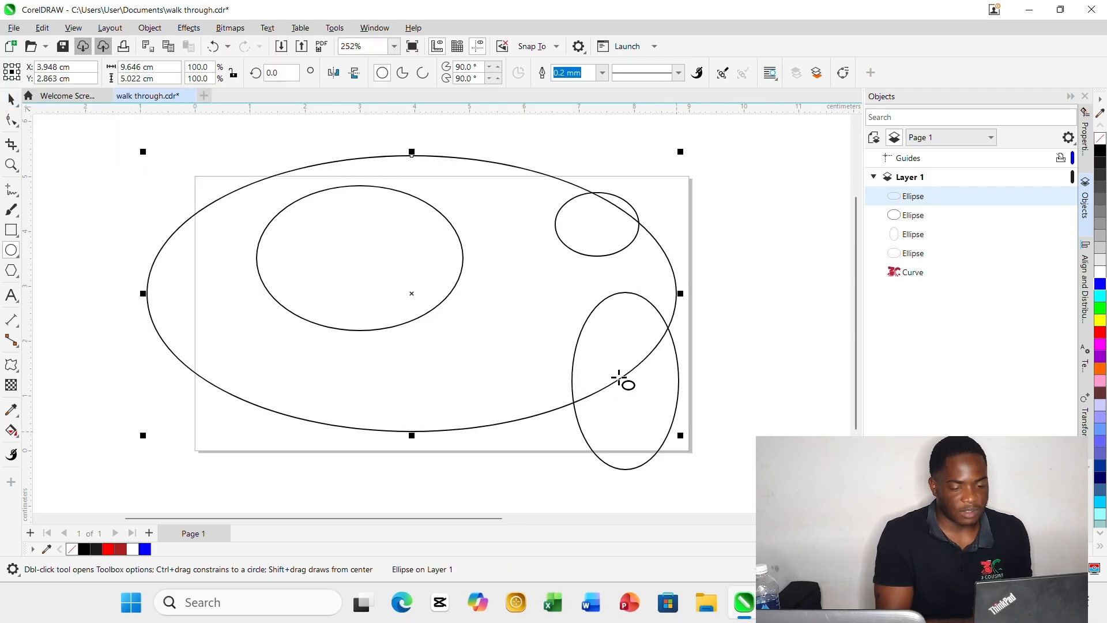
{"action": "key", "text": "Delete"}
Delete the wide ellipse and the small ellipse in the upper part of the page
{"action": "left_click", "coordinate": [382, 251]}
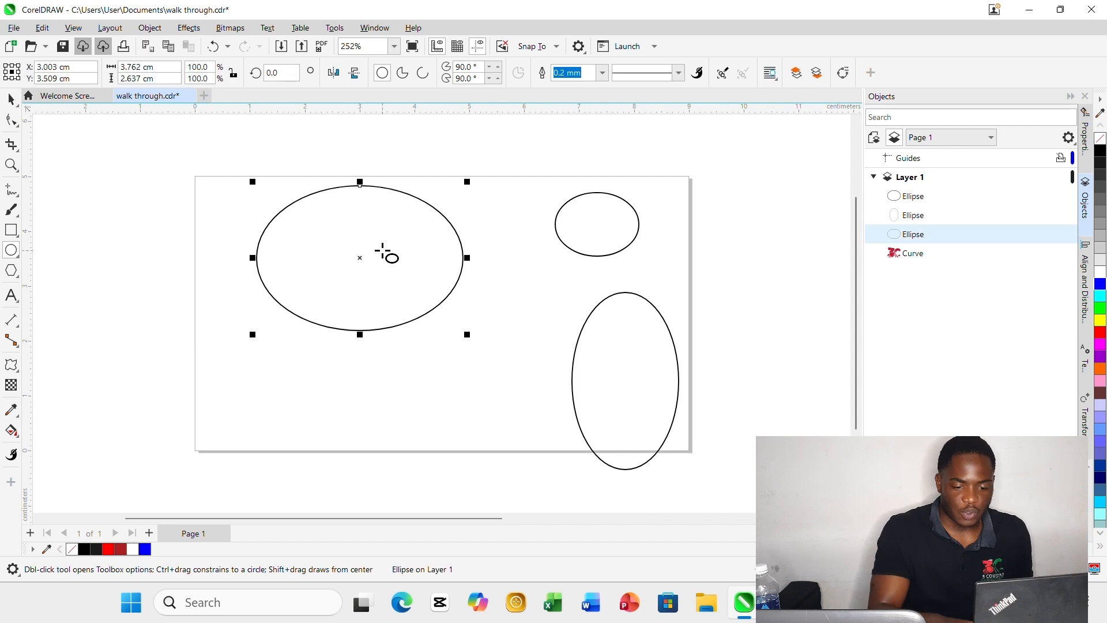
{"action": "key", "text": "Delete"}
{"action": "left_click", "coordinate": [564, 237]}
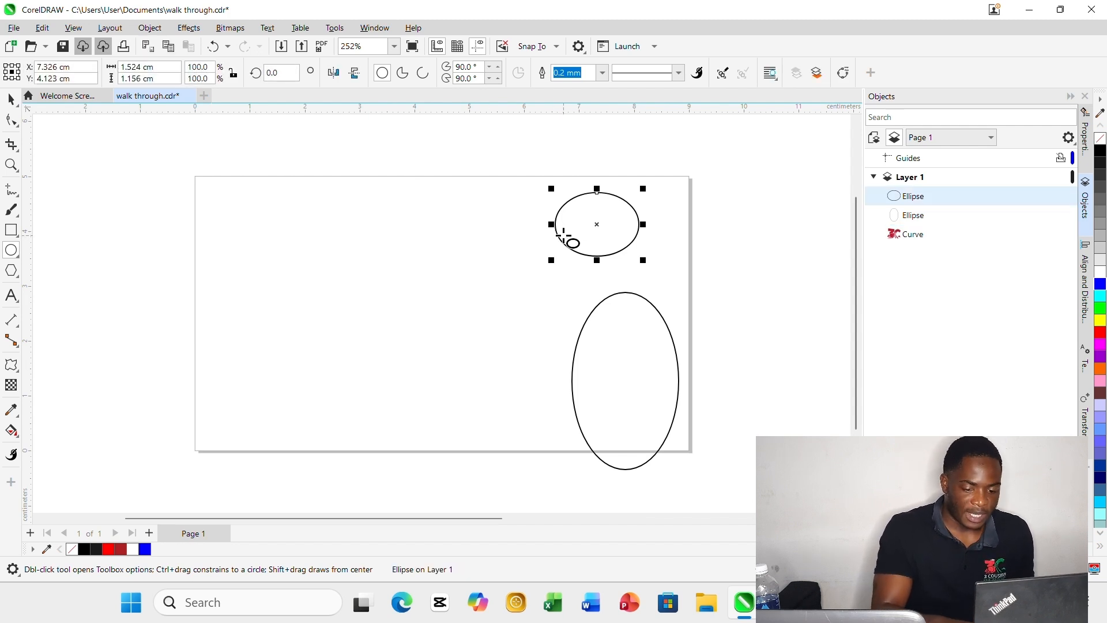
{"action": "key", "text": "Delete"}
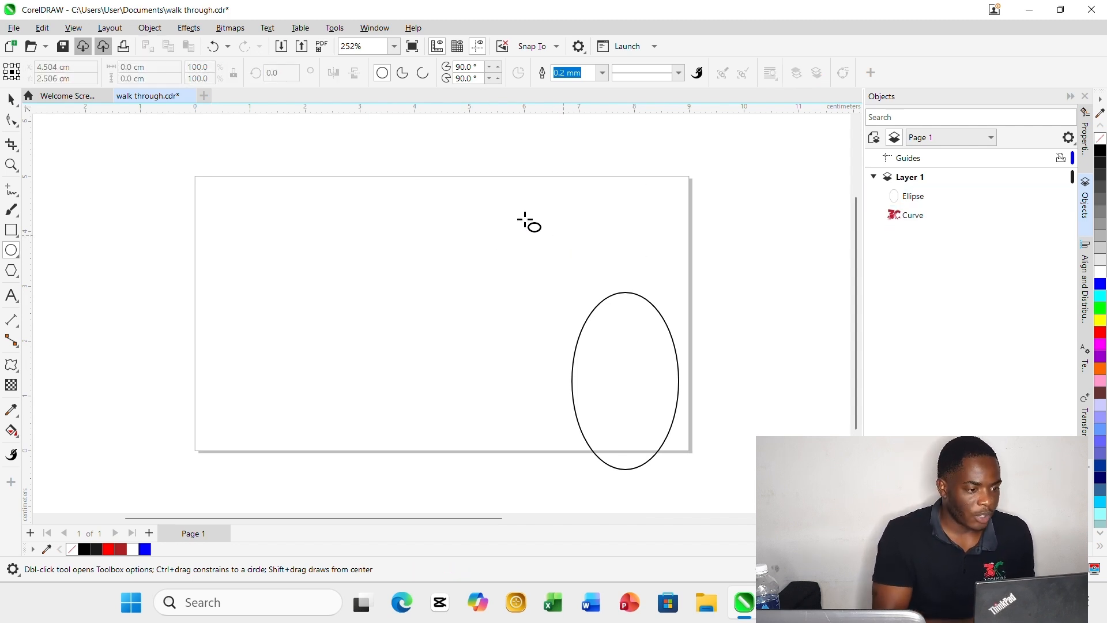
Draw a perfect circle about 1.9 cm in diameter in the upper-left area of the page
{"action": "left_click", "coordinate": [12, 101]}
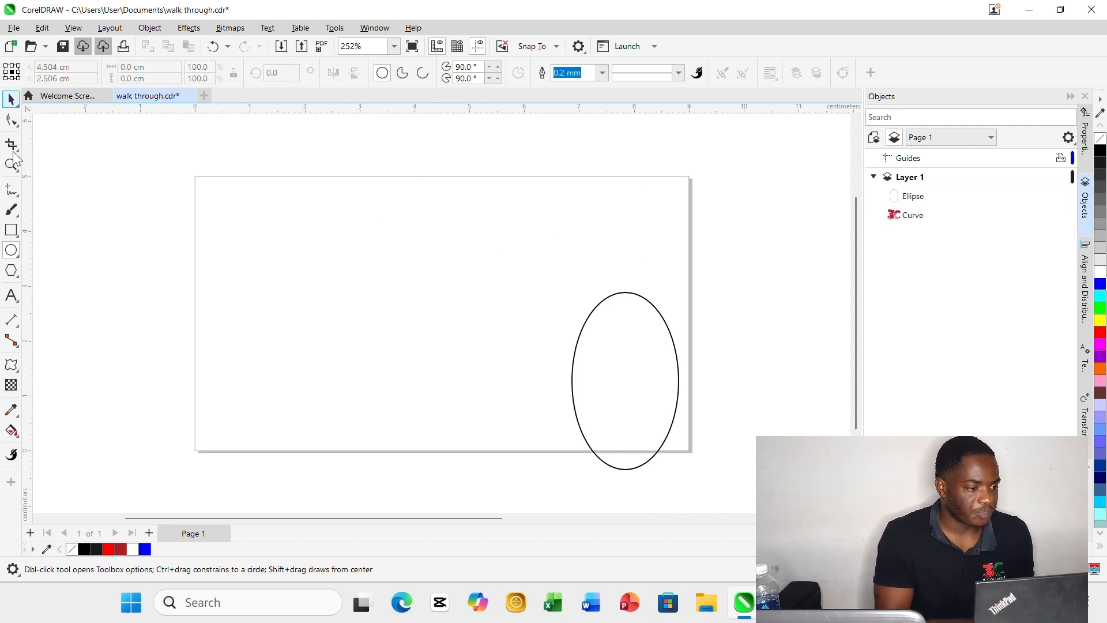
{"action": "left_click", "coordinate": [10, 251]}
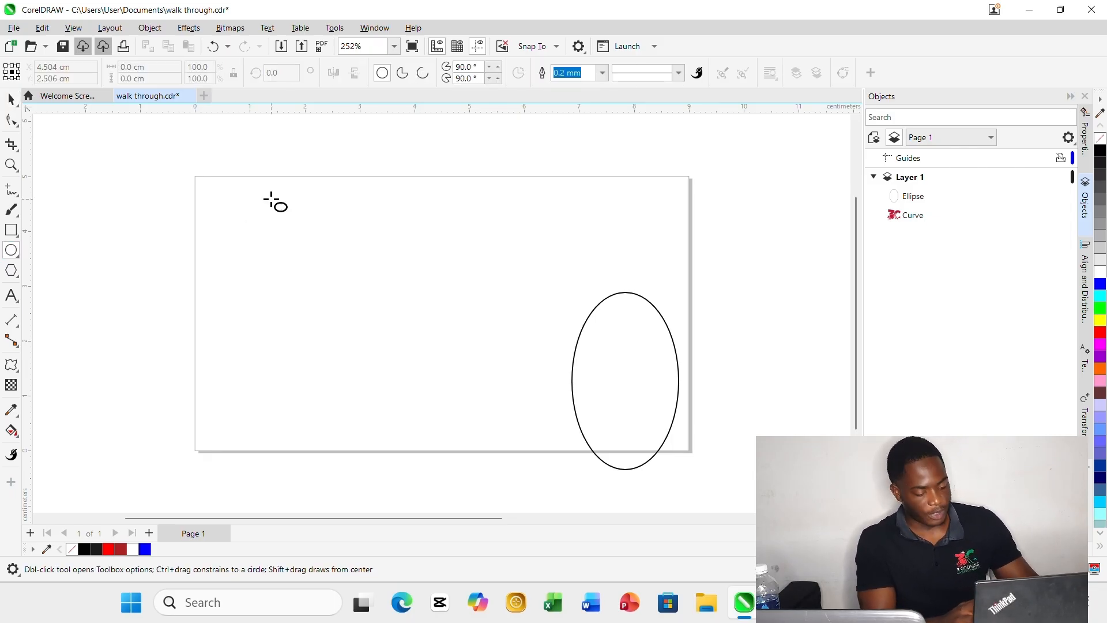
{"action": "left_click", "coordinate": [271, 199]}
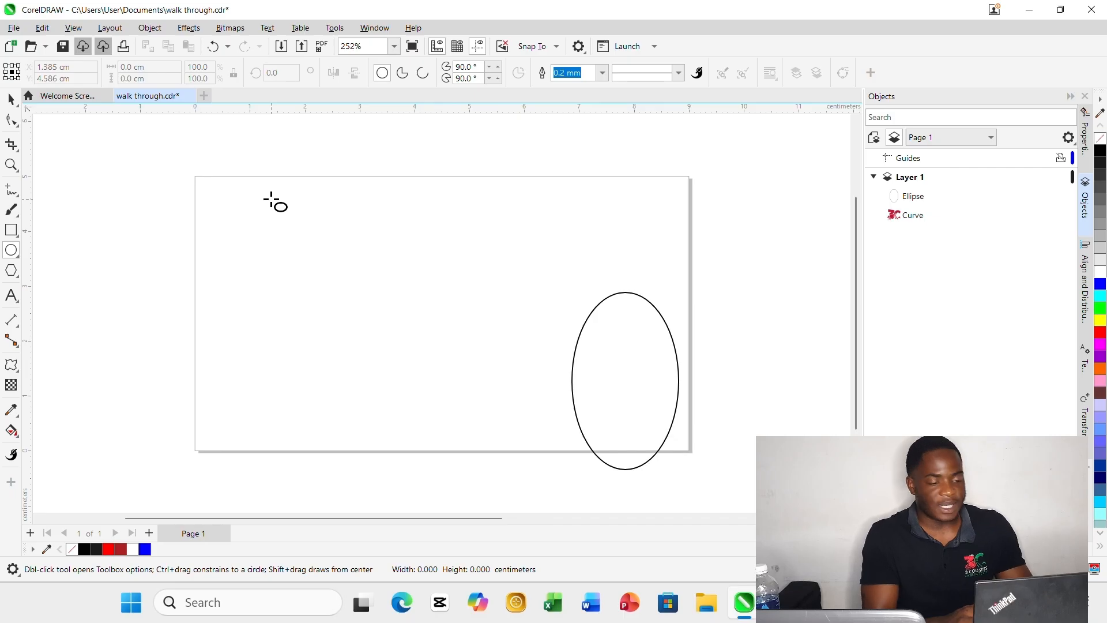
{"action": "mouse_move", "coordinate": [271, 198]}
{"action": "left_mouse_down"}
{"action": "mouse_move", "coordinate": [432, 361]}
{"action": "mouse_move", "coordinate": [375, 286]}
{"action": "mouse_move", "coordinate": [458, 403]}
{"action": "mouse_move", "coordinate": [375, 269]}
{"action": "left_mouse_up"}
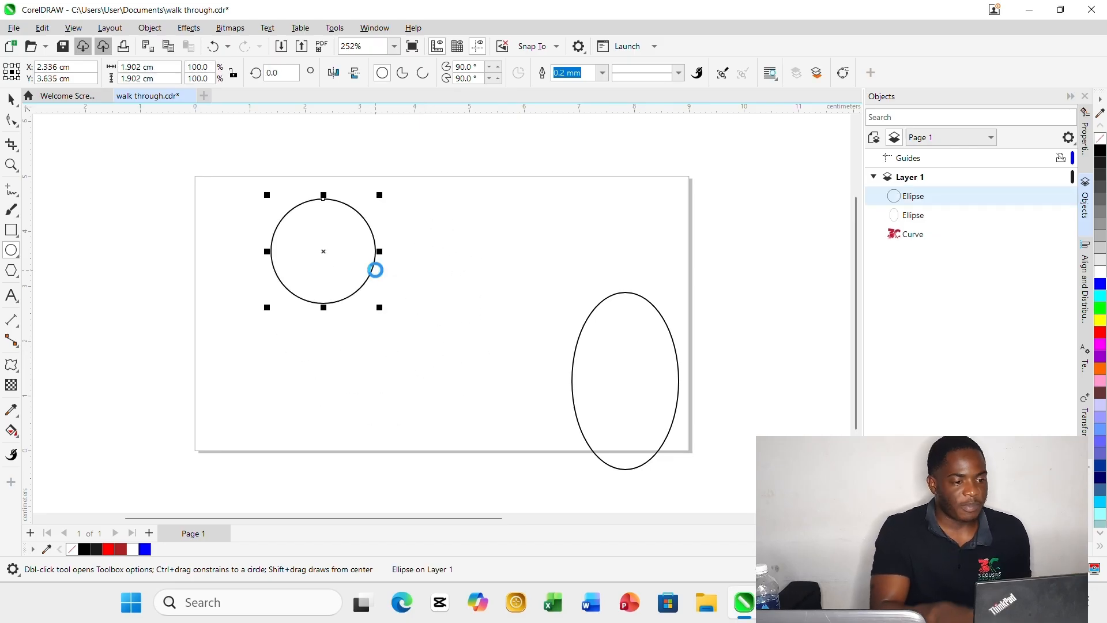
Delete the circle and the remaining tall ellipse, leaving no ellipses on the page
{"action": "key", "text": "Delete"}
{"action": "left_click", "coordinate": [633, 358]}
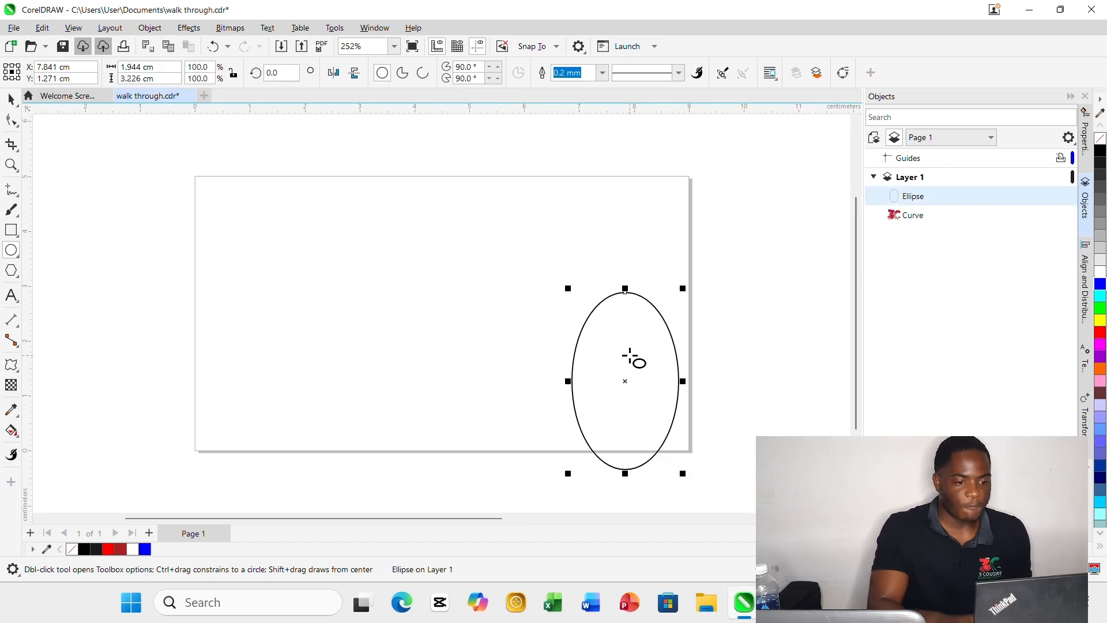
{"action": "key", "text": "Delete"}
{"action": "left_click_drag", "start_coordinate": [629, 355], "coordinate": [197, 341]}
{"action": "key", "text": "Delete"}
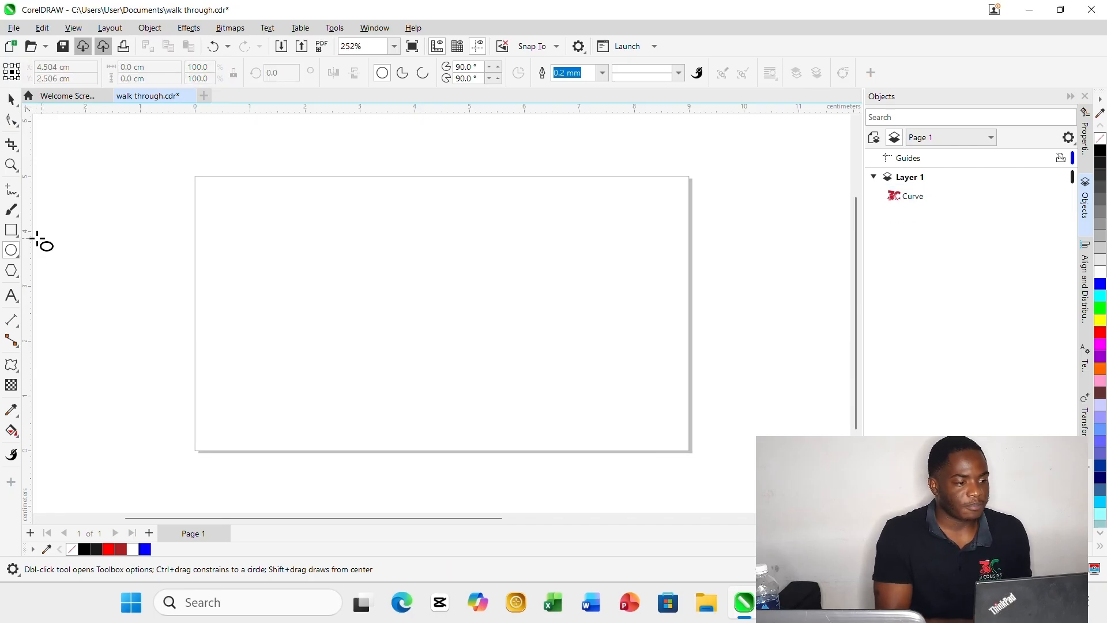
Draw a three-sided polygon about 2.2 × 1.9 cm on the page, and delete it
{"action": "left_click", "coordinate": [12, 271]}
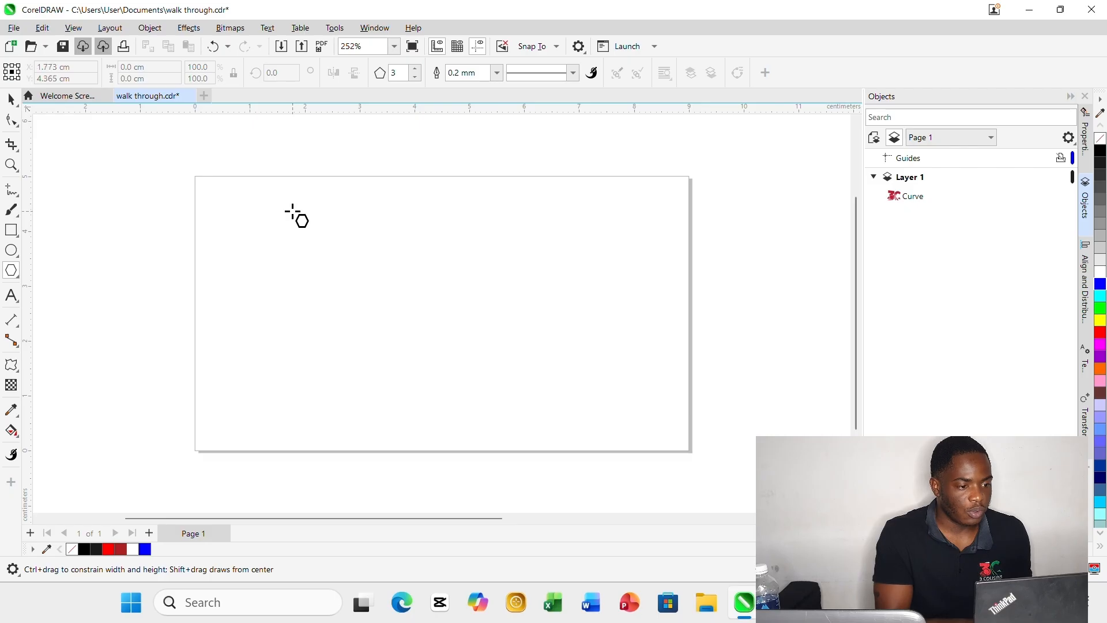
{"action": "left_click_drag", "start_coordinate": [298, 208], "coordinate": [424, 319]}
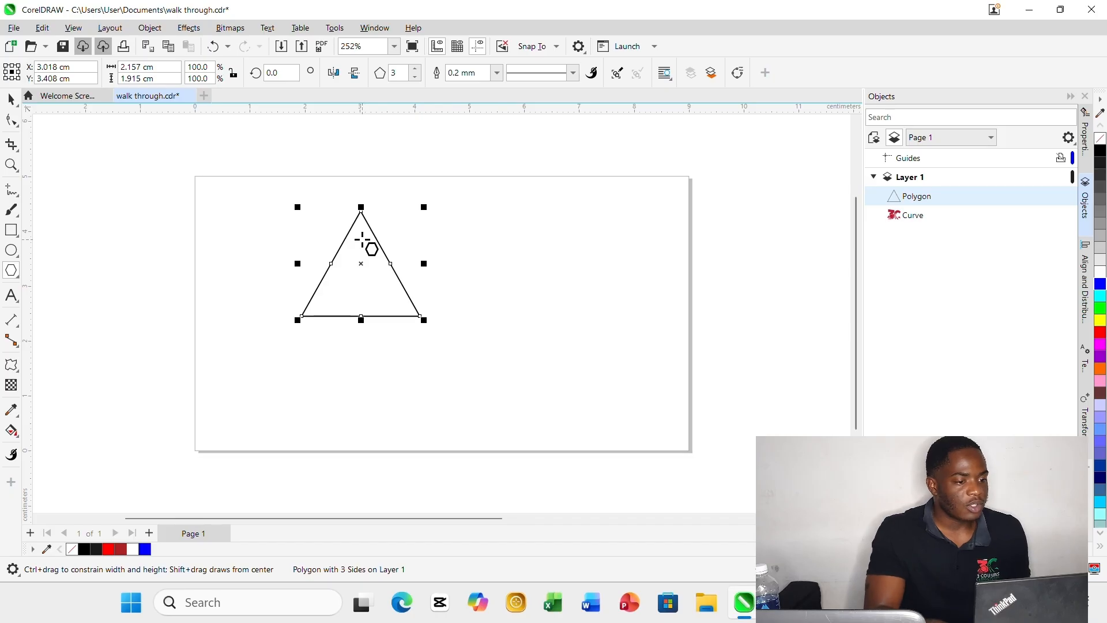
{"action": "key", "text": "Delete"}
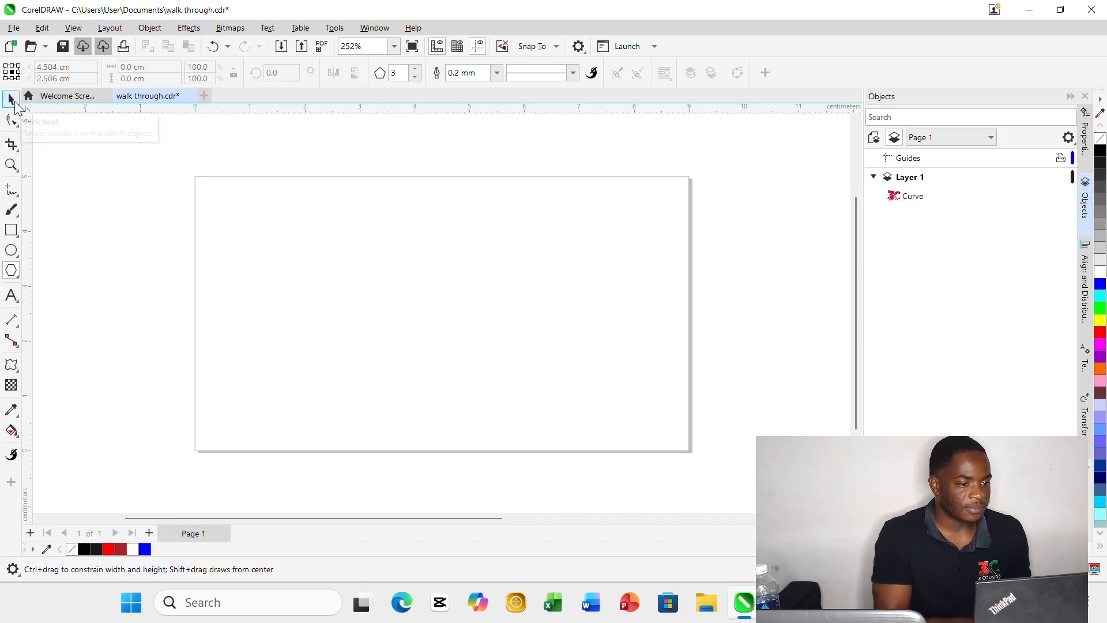
Set the polygon's number of sides to 6 and draw a hexagon about 2.4 × 2.6 cm in the left half of the page
{"action": "left_click", "coordinate": [415, 69]}
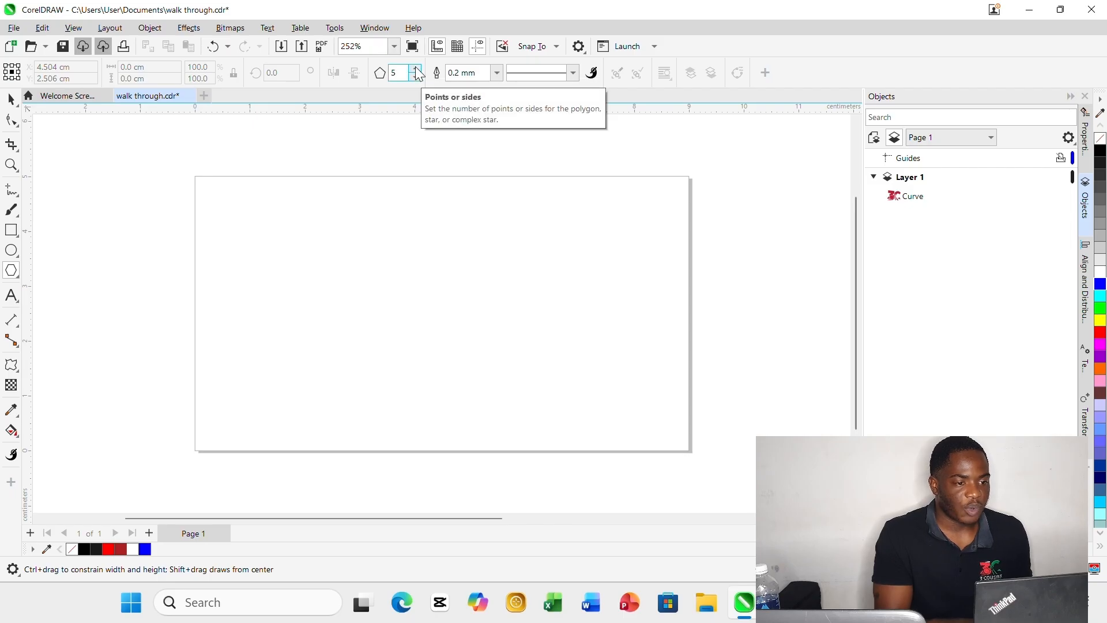
{"action": "left_click", "coordinate": [415, 68]}
{"action": "left_click_drag", "start_coordinate": [257, 217], "coordinate": [397, 368]}
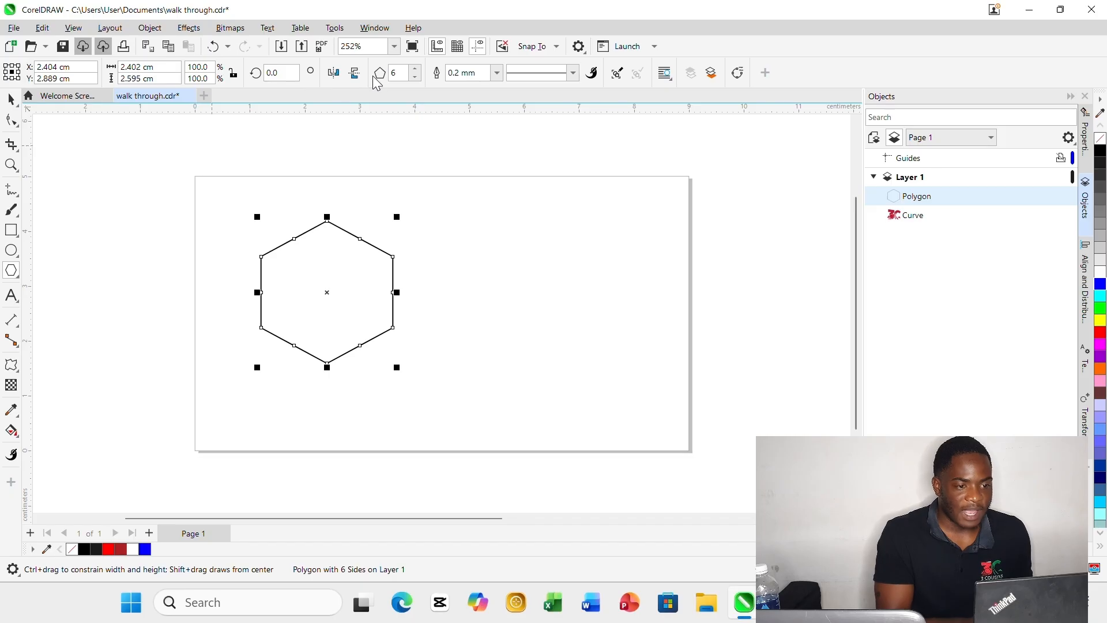
Draw a second polygon beside the hexagon, and delete it
{"action": "left_click", "coordinate": [398, 72]}
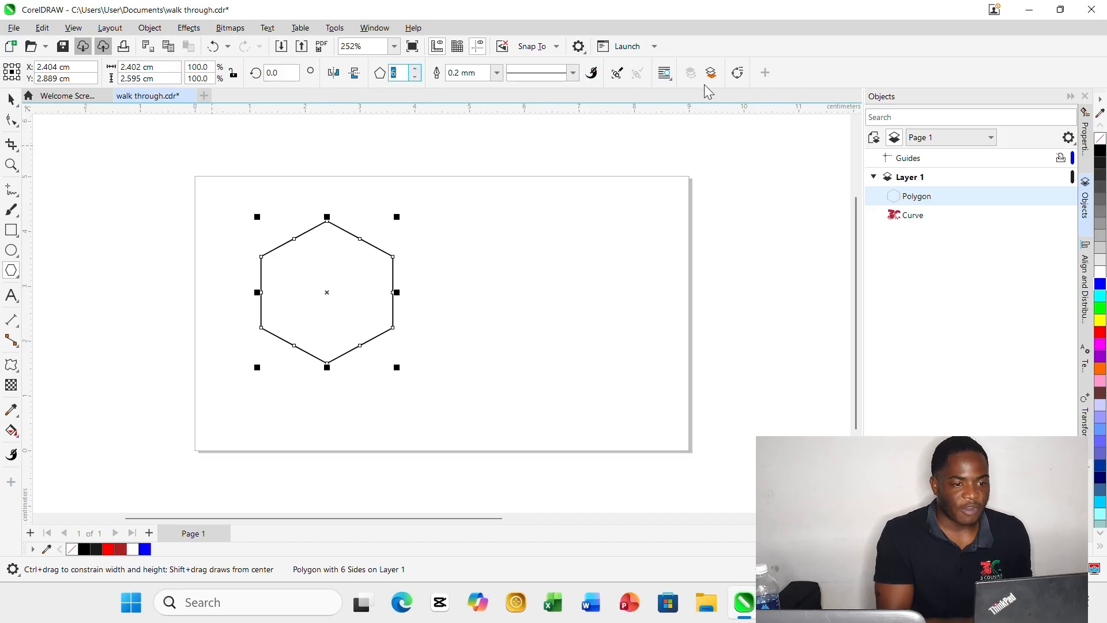
{"action": "left_click_drag", "start_coordinate": [420, 191], "coordinate": [526, 334]}
{"action": "key", "text": "Delete"}
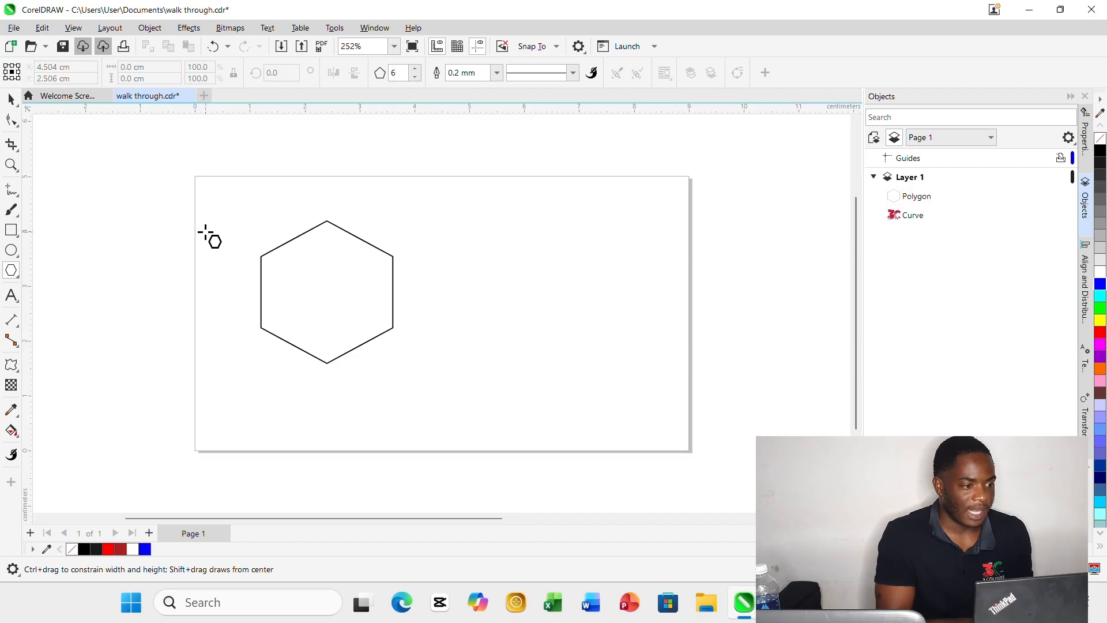
Select the hexagon with the Pick tool and delete it from the page
{"action": "left_click", "coordinate": [18, 96]}
{"action": "left_click", "coordinate": [271, 249]}
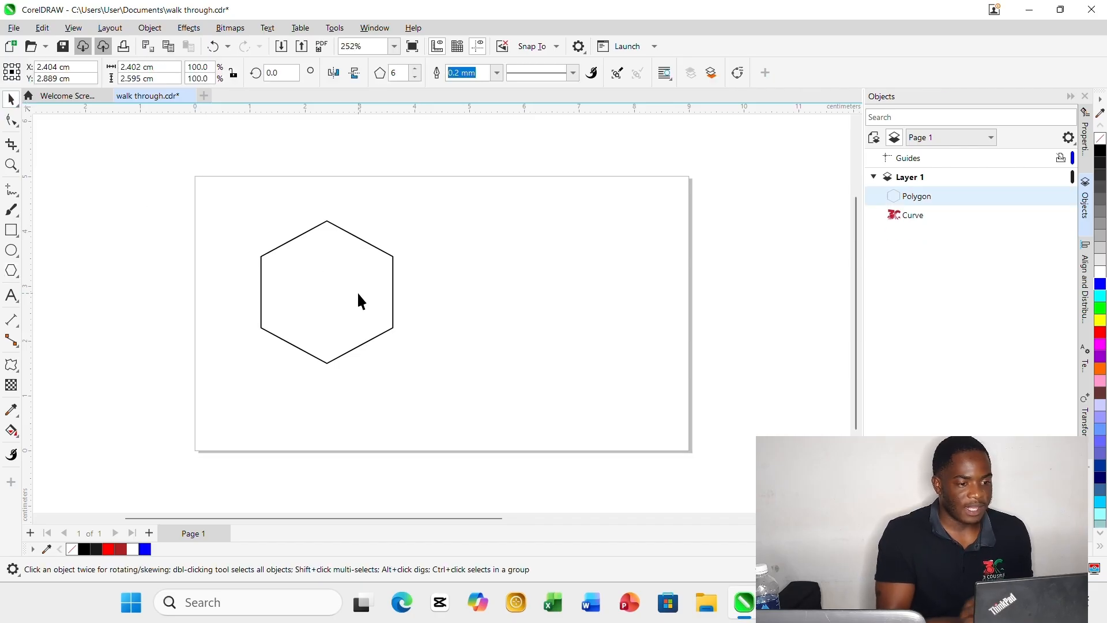
{"action": "key", "text": "Delete"}
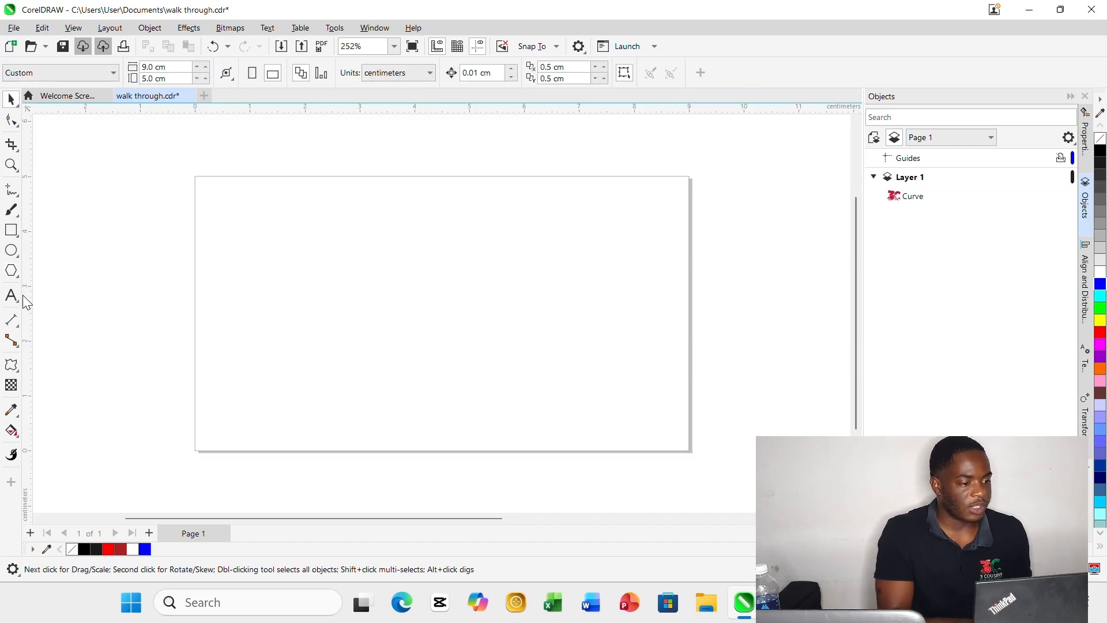